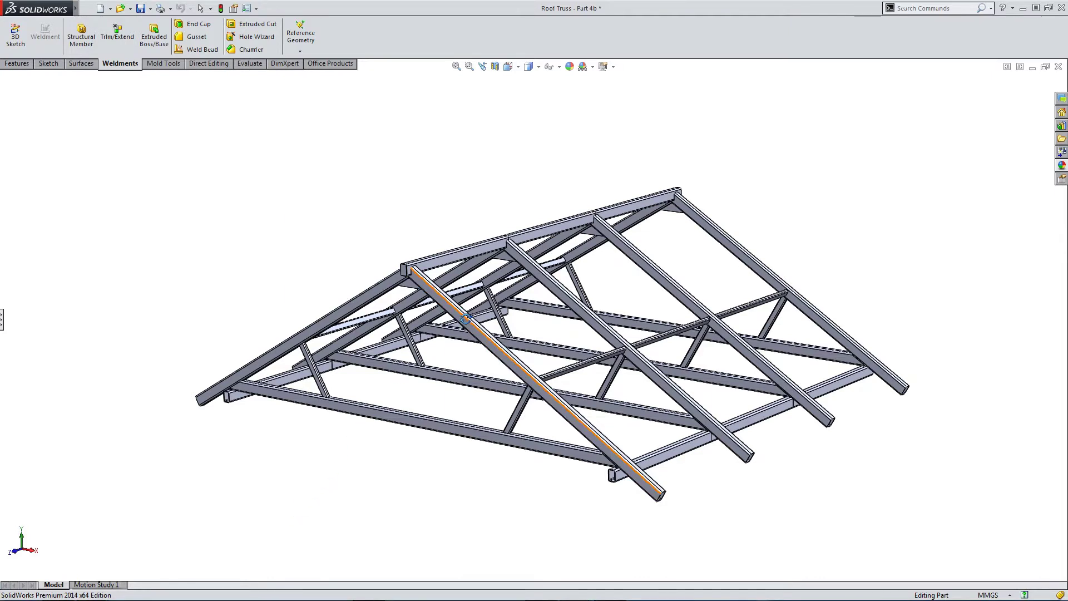
middle_drag(457, 318, 736, 380)
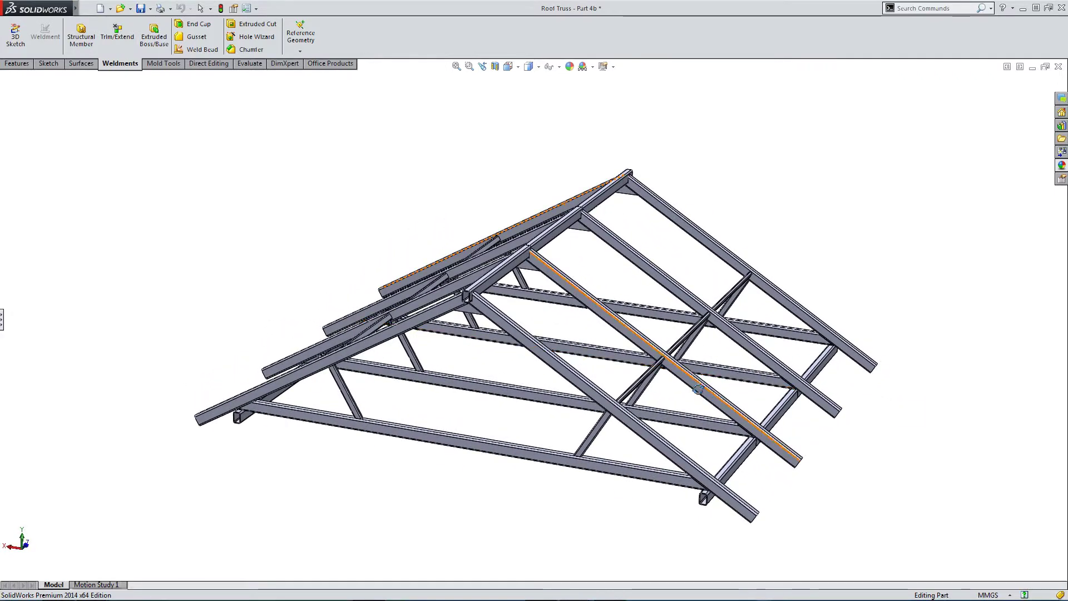
middle_drag(553, 418, 526, 377)
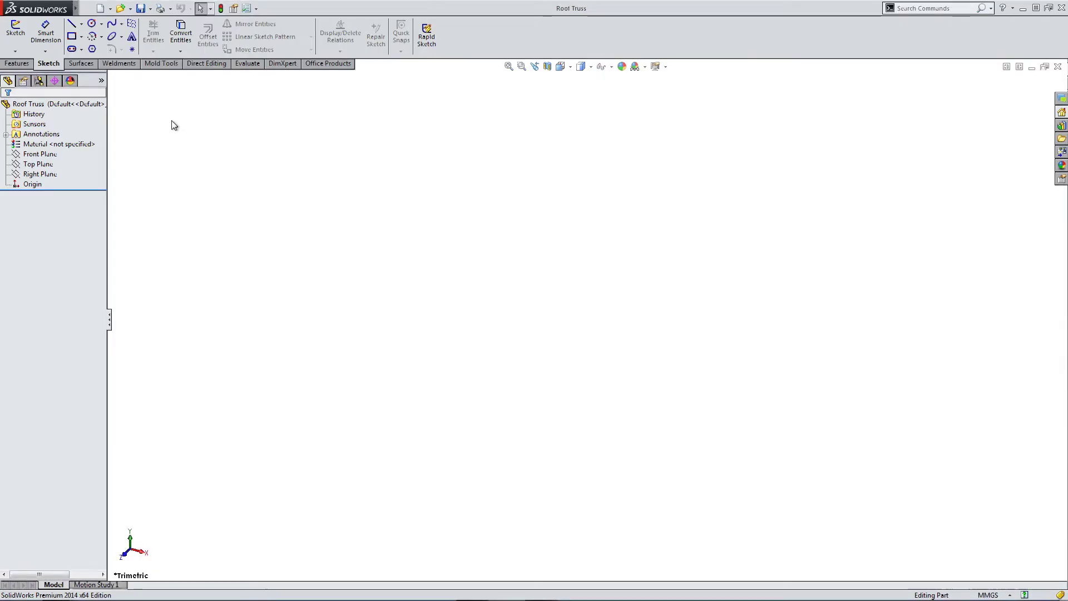
Insert a Grid System reference feature with its sketch on the Front Plane
click(118, 64)
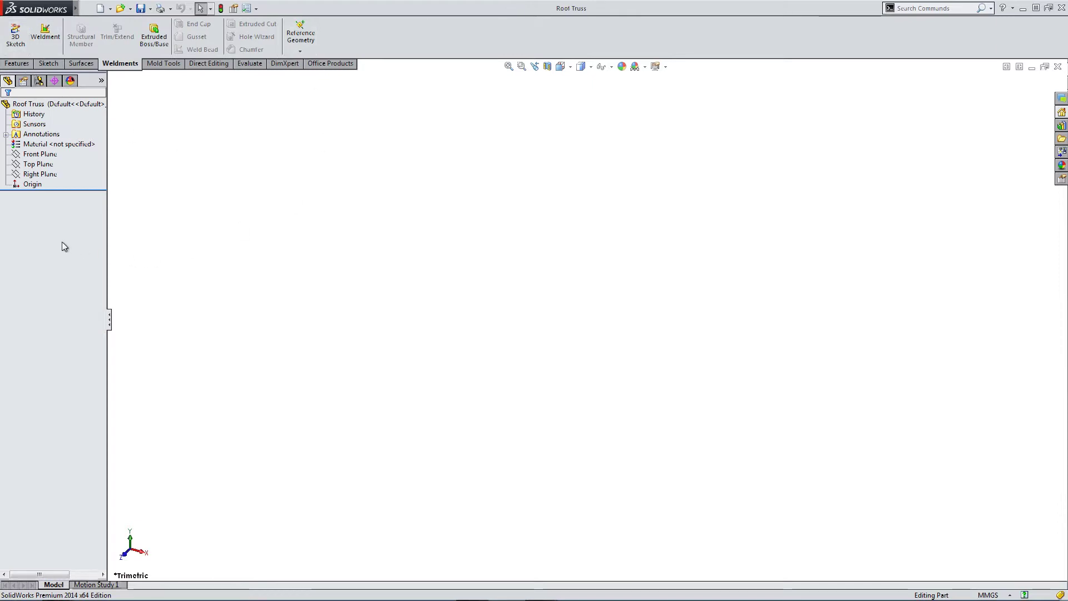
click(40, 154)
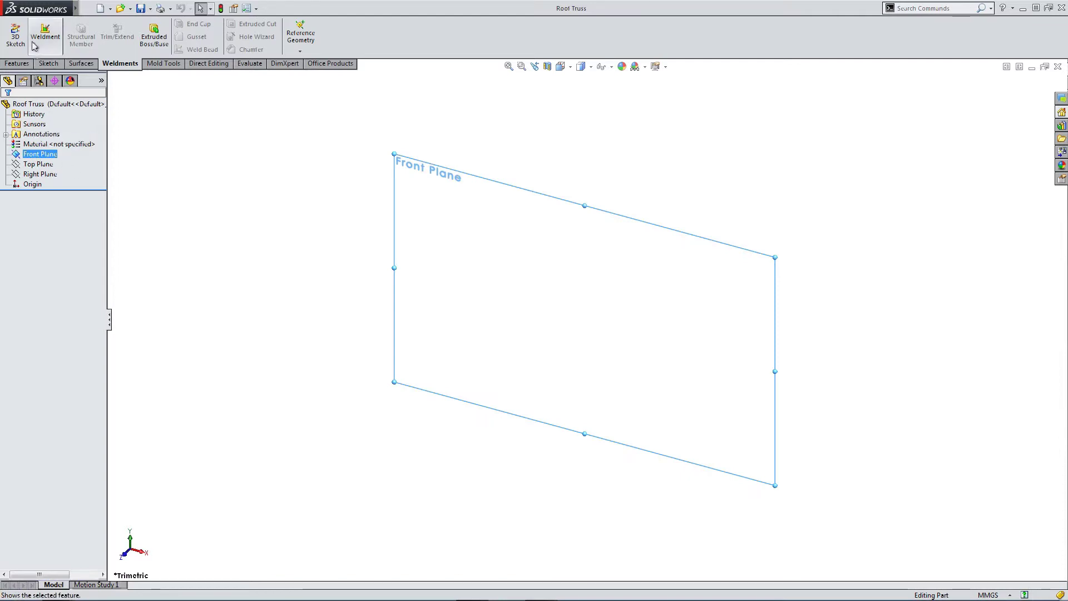
mouse_move(34, 10)
click(152, 8)
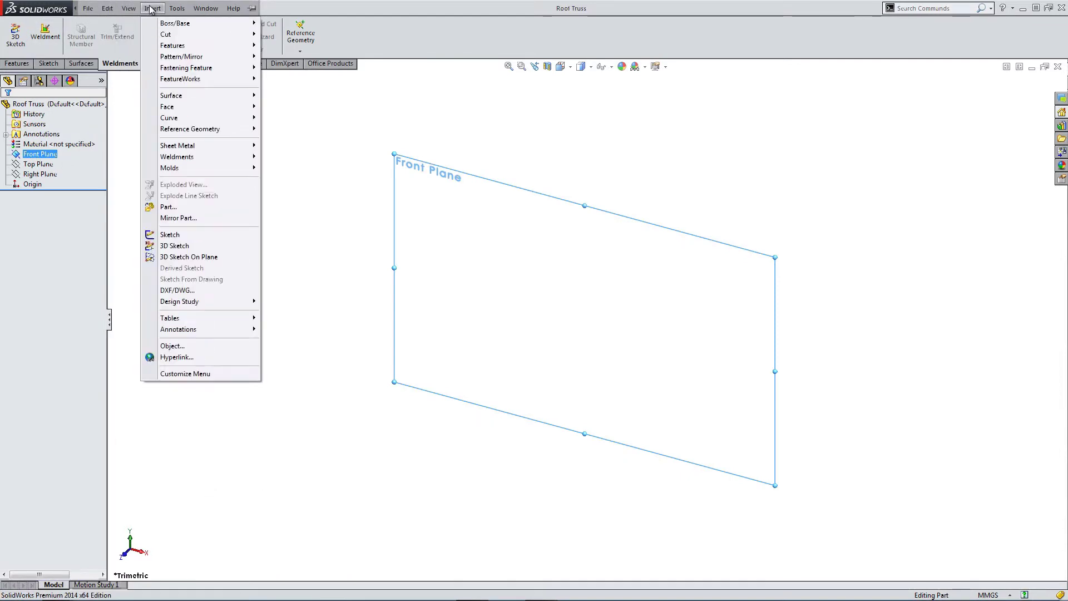
mouse_move(195, 130)
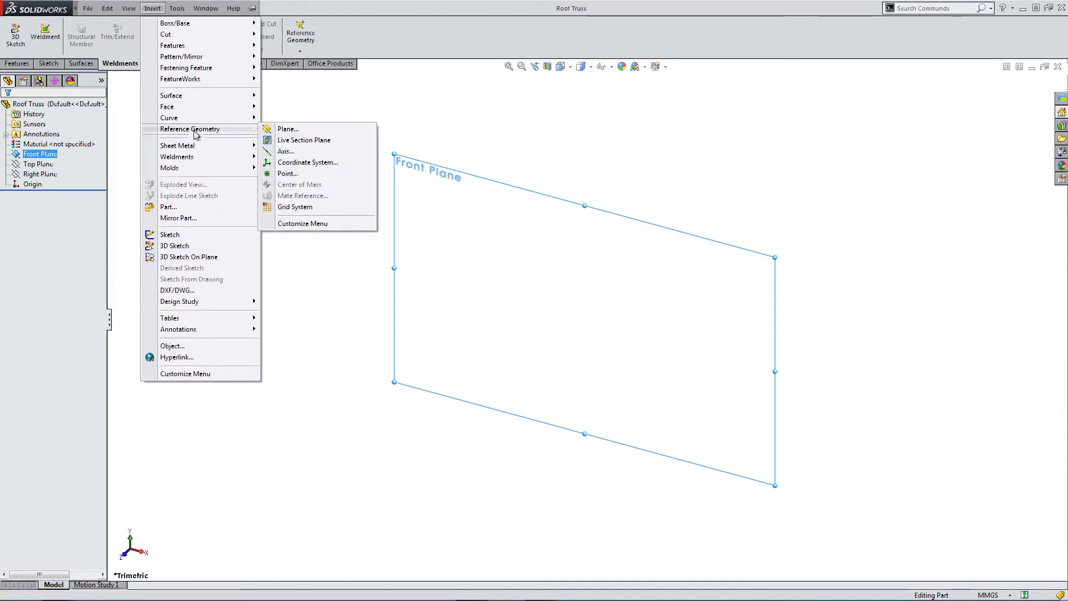
click(297, 212)
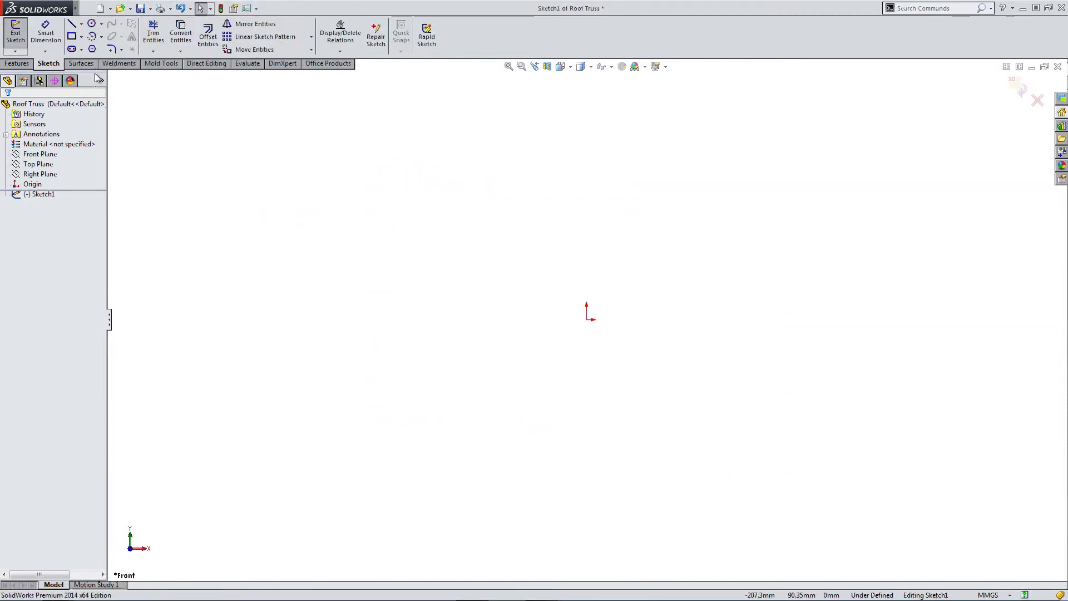
Sketch a horizontal line starting at the origin and extending in +X, and set its length to 2.5 m
click(71, 24)
click(590, 319)
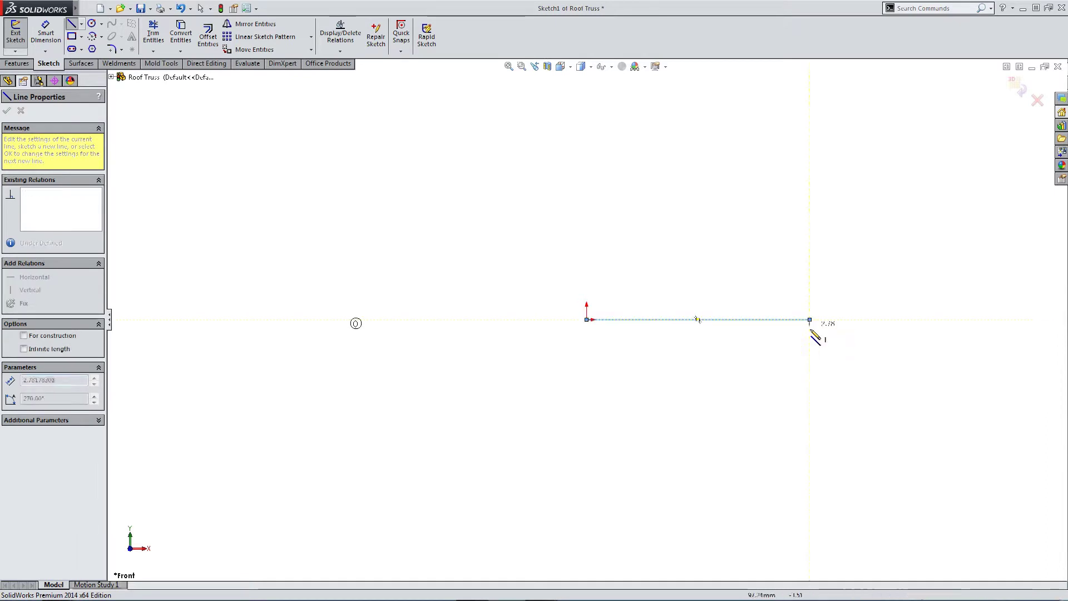
click(809, 319)
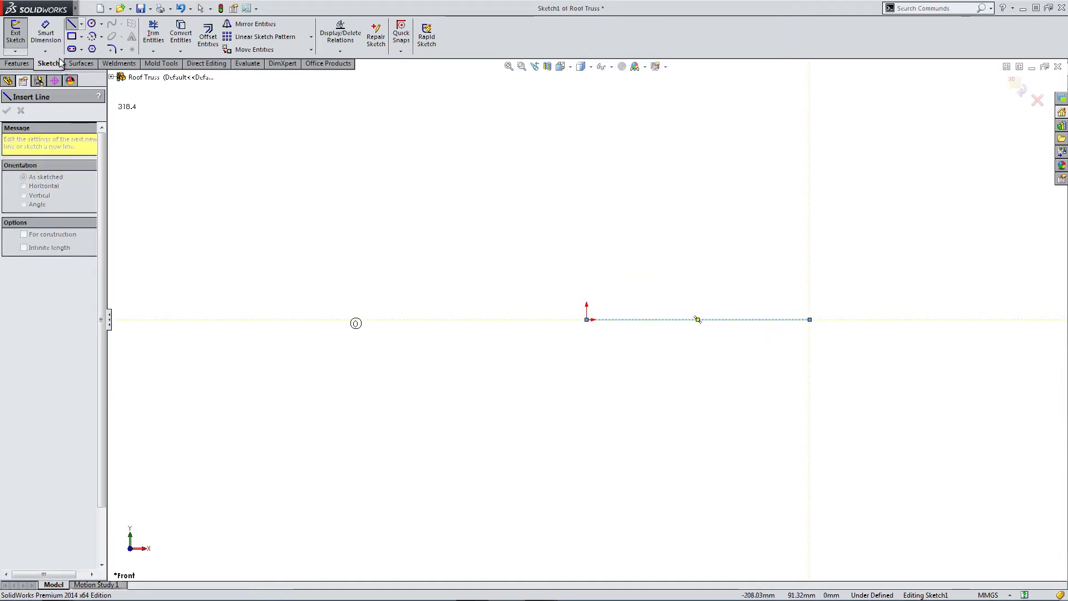
click(45, 33)
click(709, 321)
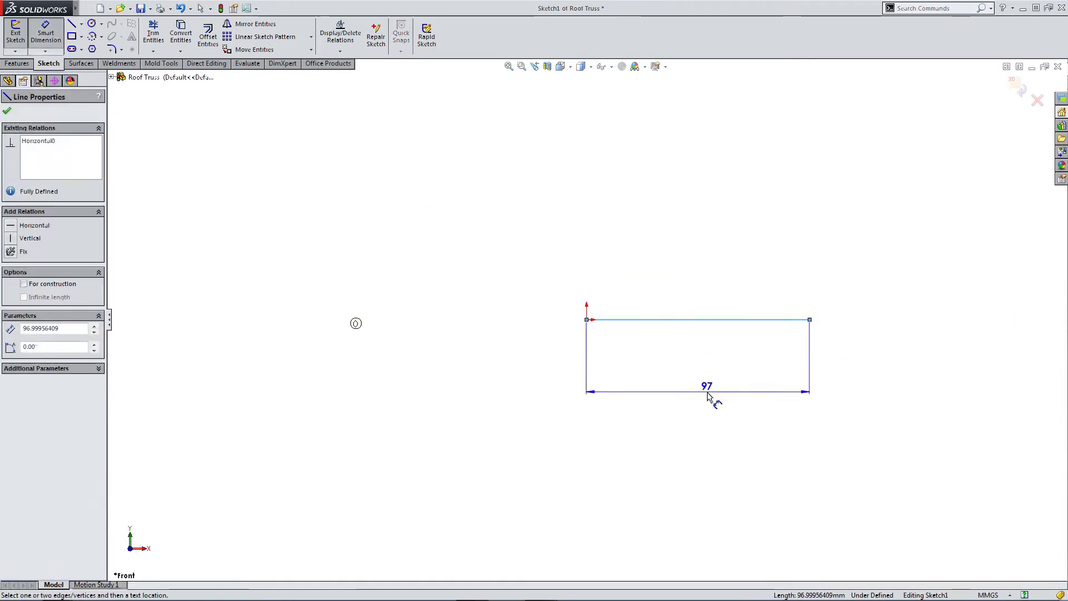
click(714, 396)
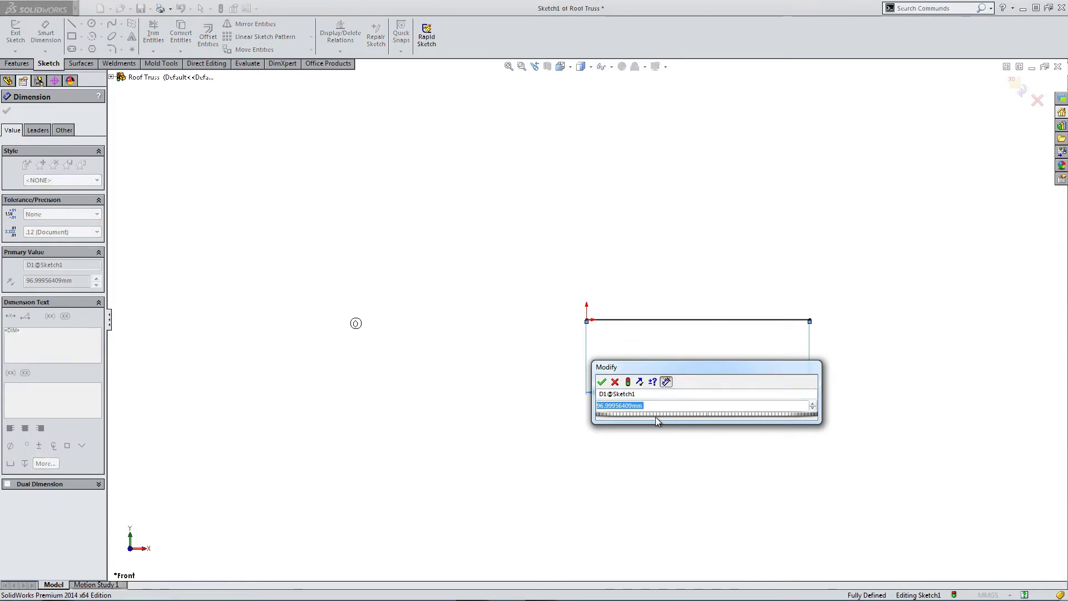
text(2.5m)
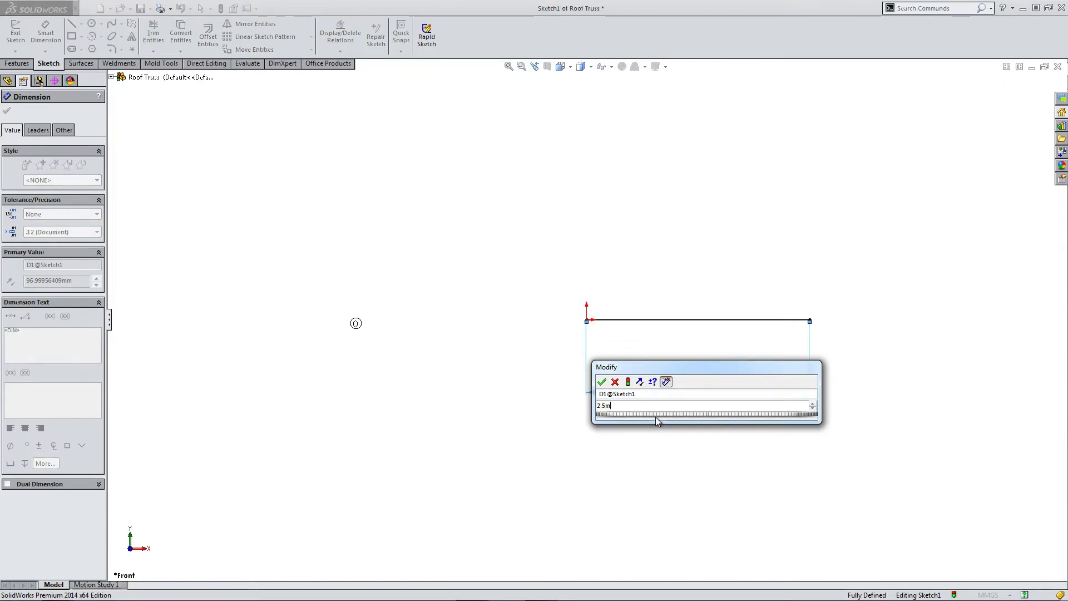
key(Return)
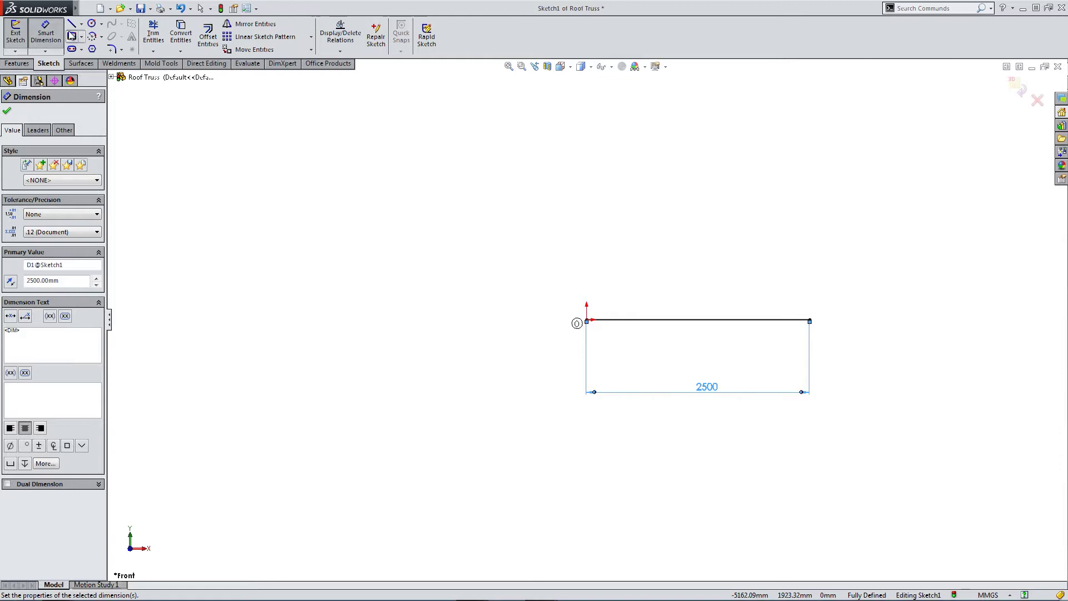
Sketch a vertical line about 1412 mm up from the origin, continuing into a sloping rafter line that ends beyond and below the base line's outer end
key(l)
click(587, 320)
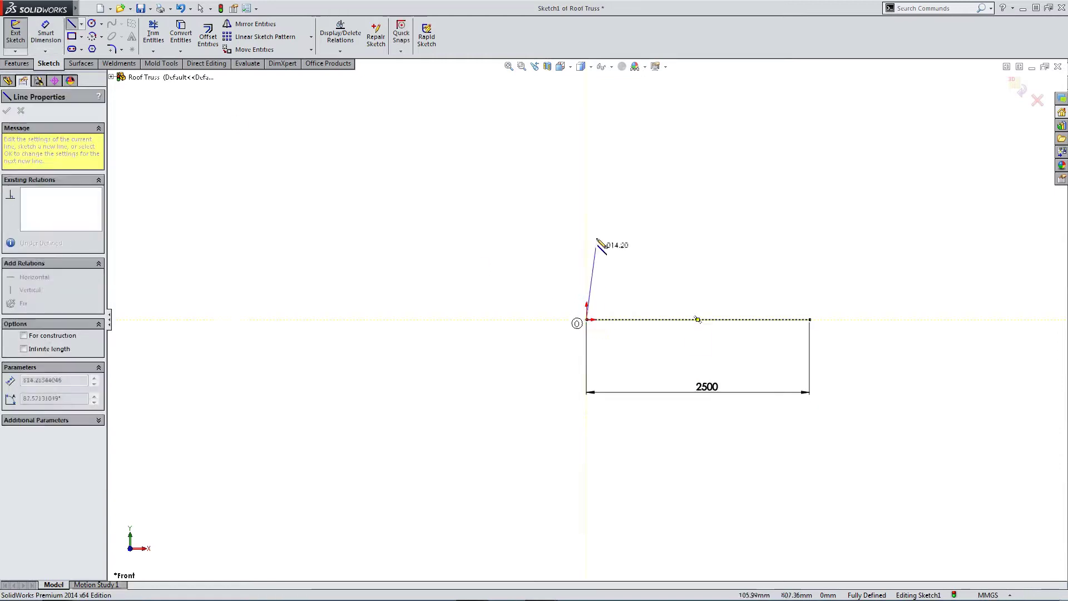
click(587, 193)
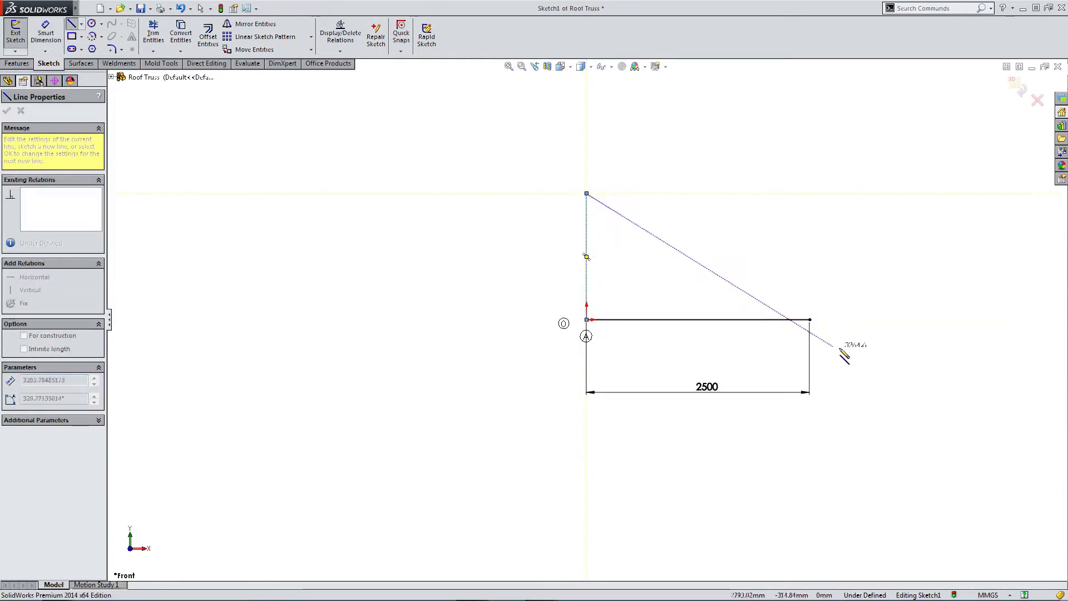
click(867, 343)
key(Escape)
key(Escape)
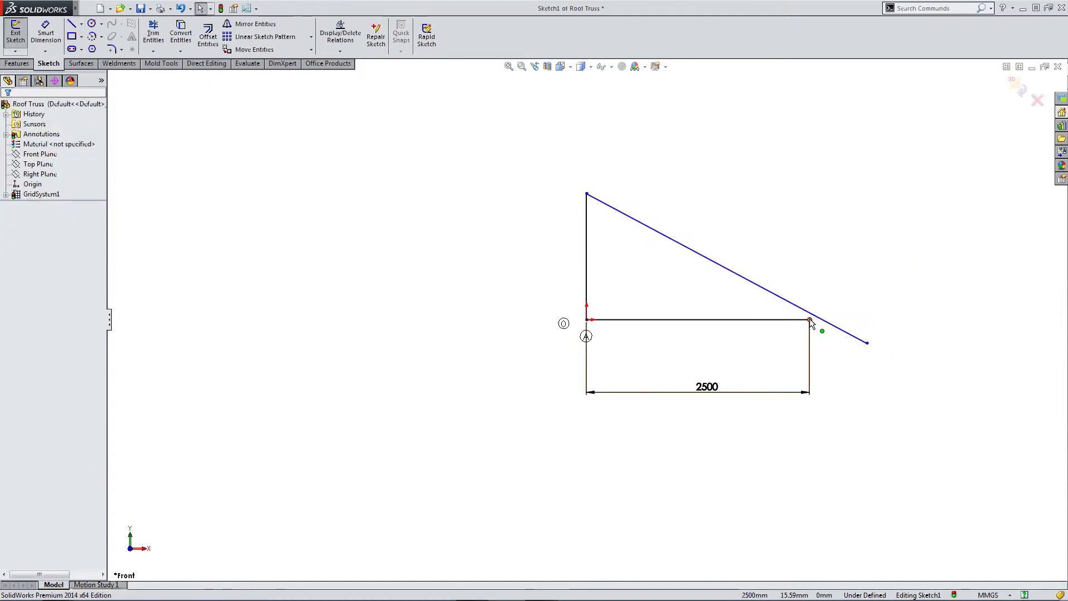
Make the outer endpoint of the horizontal base line coincident with the sloping rafter line
click(809, 320)
ctrl+click(827, 323)
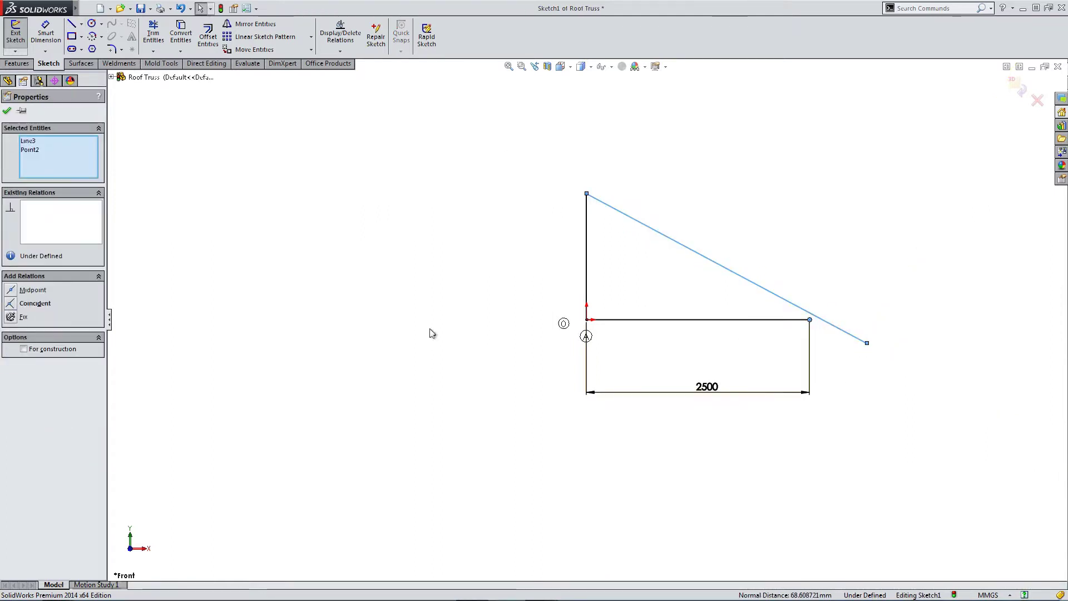
click(15, 304)
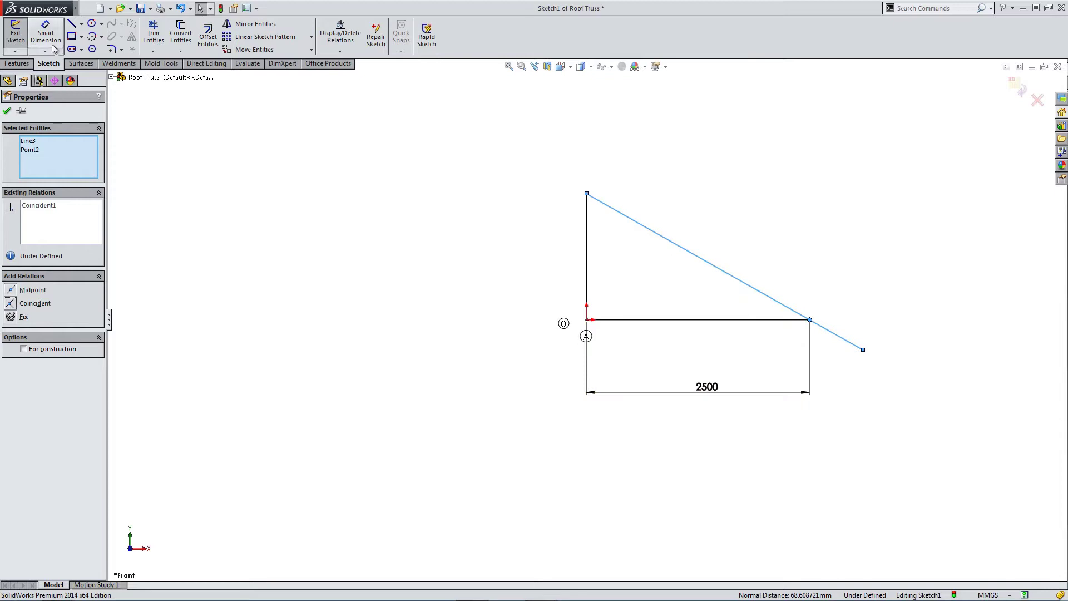
Dimension the apex height above the horizontal base line at 1500 mm
click(46, 33)
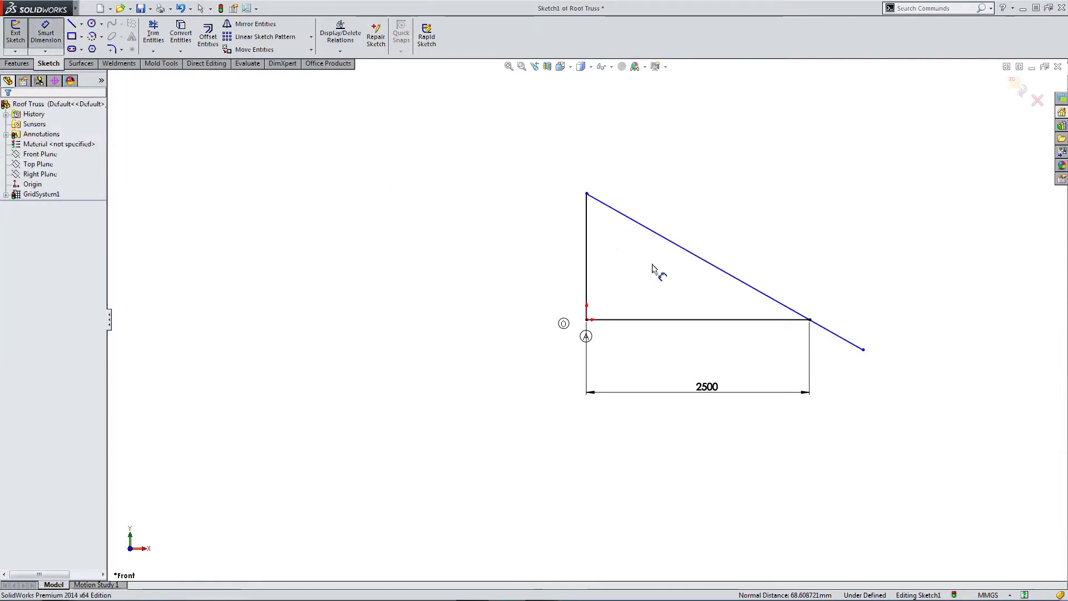
click(689, 320)
click(587, 193)
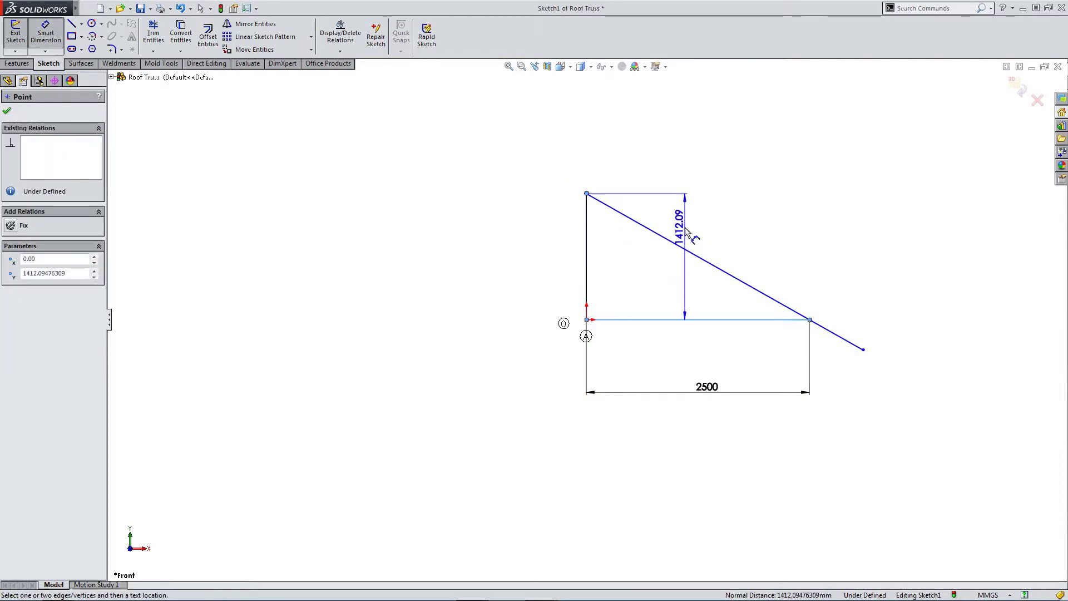
click(935, 257)
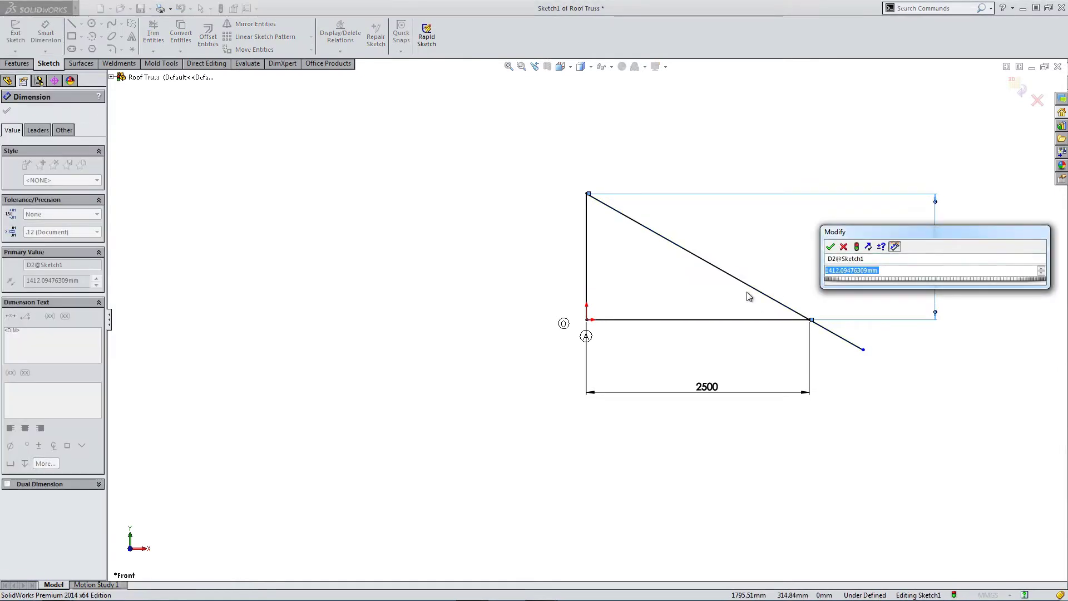
text(1500)
key(Return)
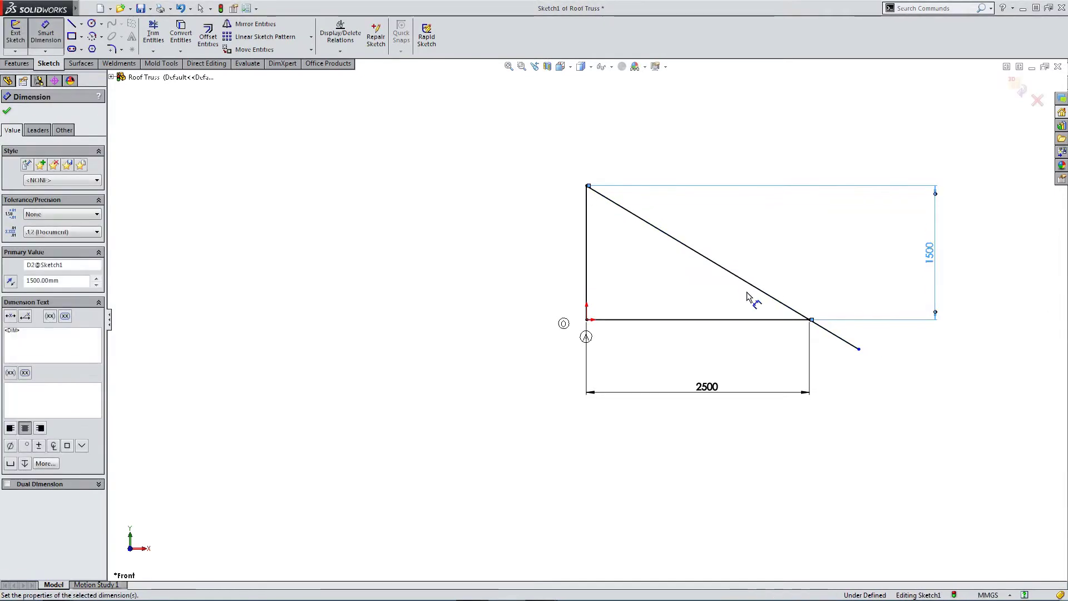
Dimension the vertical drop from the base line to the rafter's lower end at 250 mm
click(761, 320)
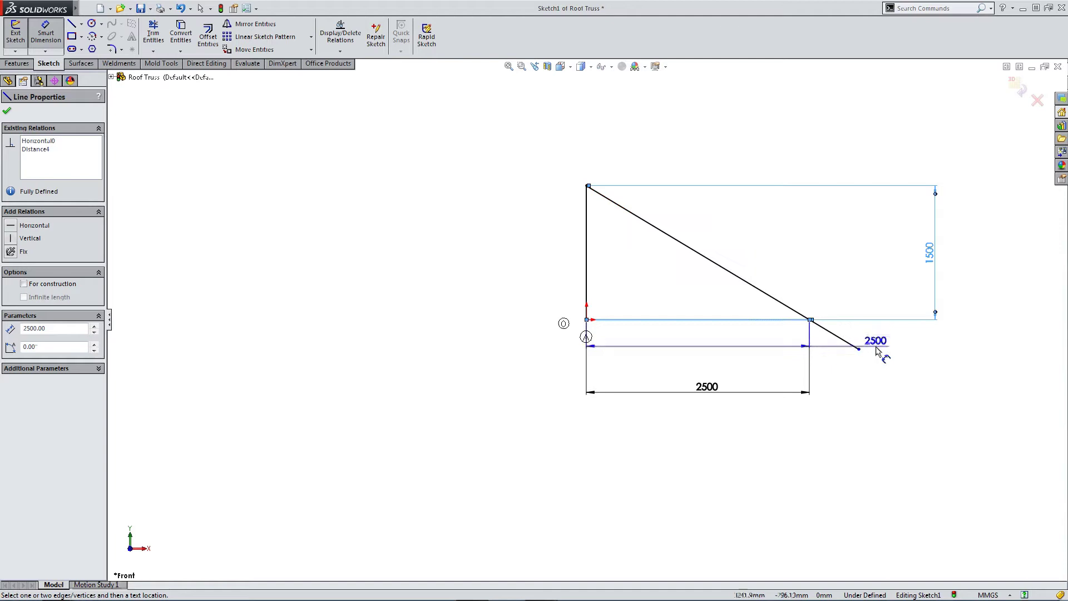
click(858, 349)
click(903, 367)
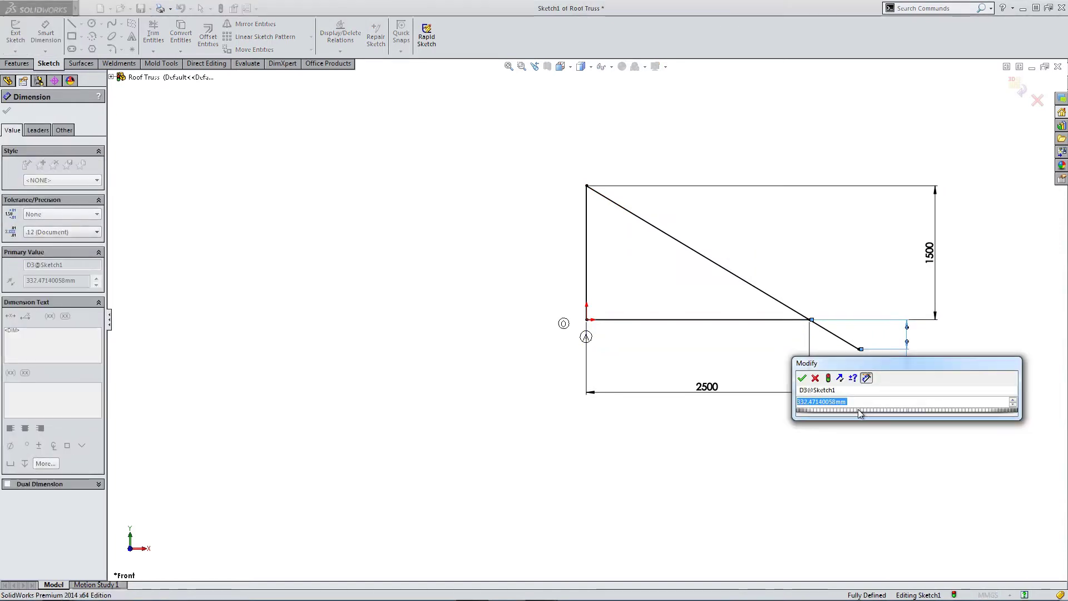
text(250)
key(Return)
key(Escape)
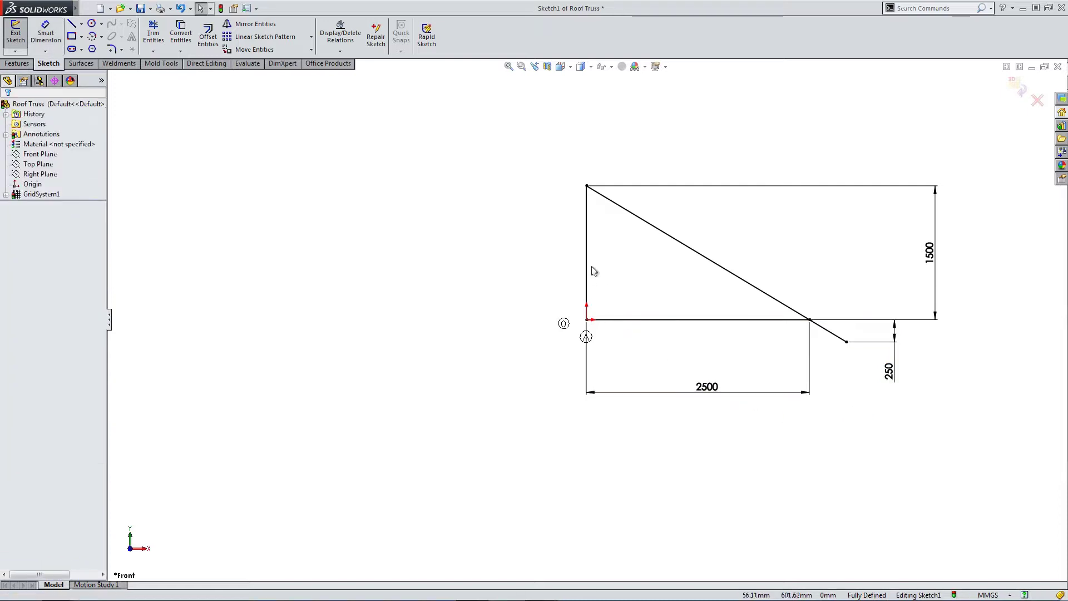
Convert the vertical line between the origin and the apex to construction geometry
click(579, 273)
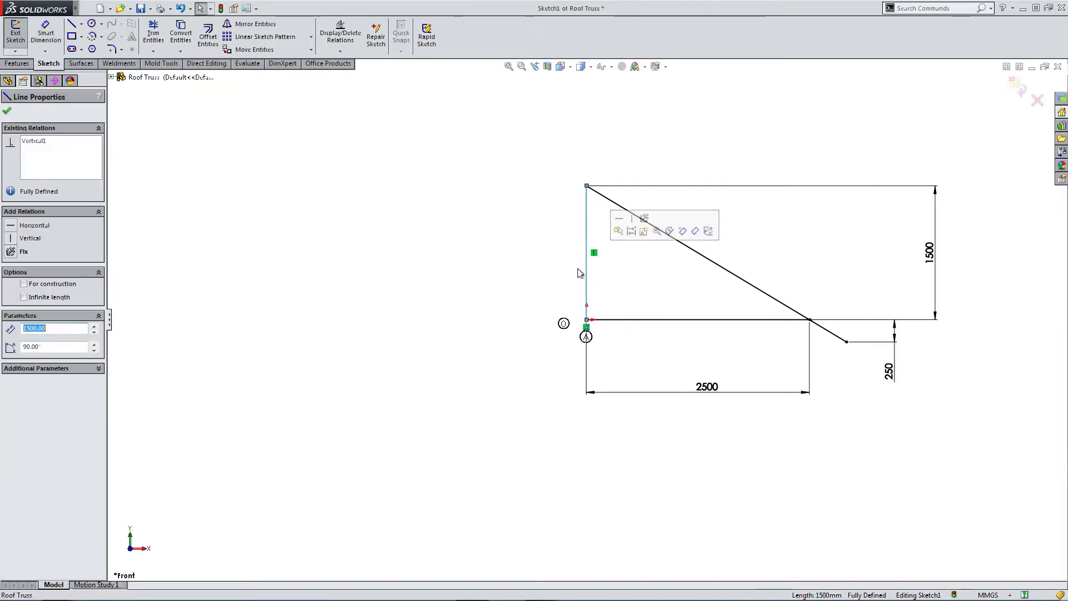
click(38, 289)
click(311, 333)
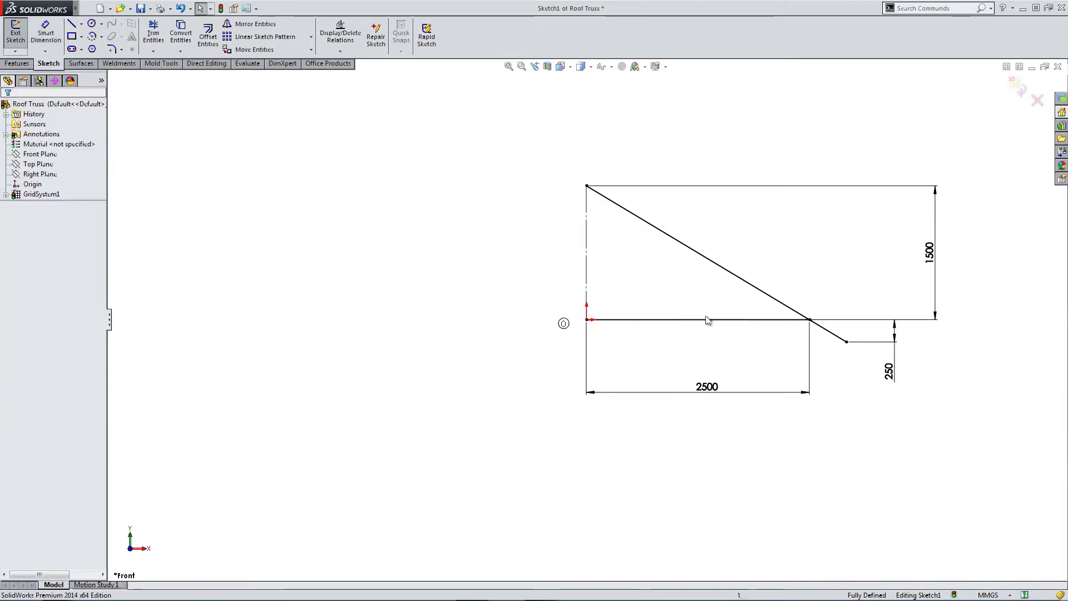
Sketch a strut from the rafter line's midpoint, perpendicular to the rafter, down to the horizontal base line
scroll(778, 330, up, 1)
scroll(778, 329, down, 2)
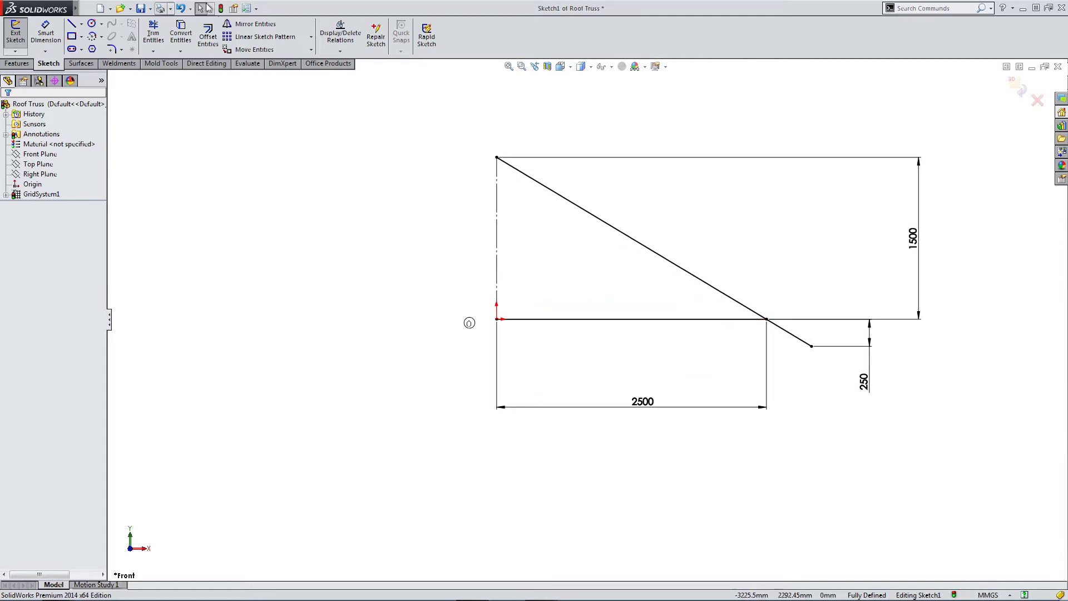
click(231, 25)
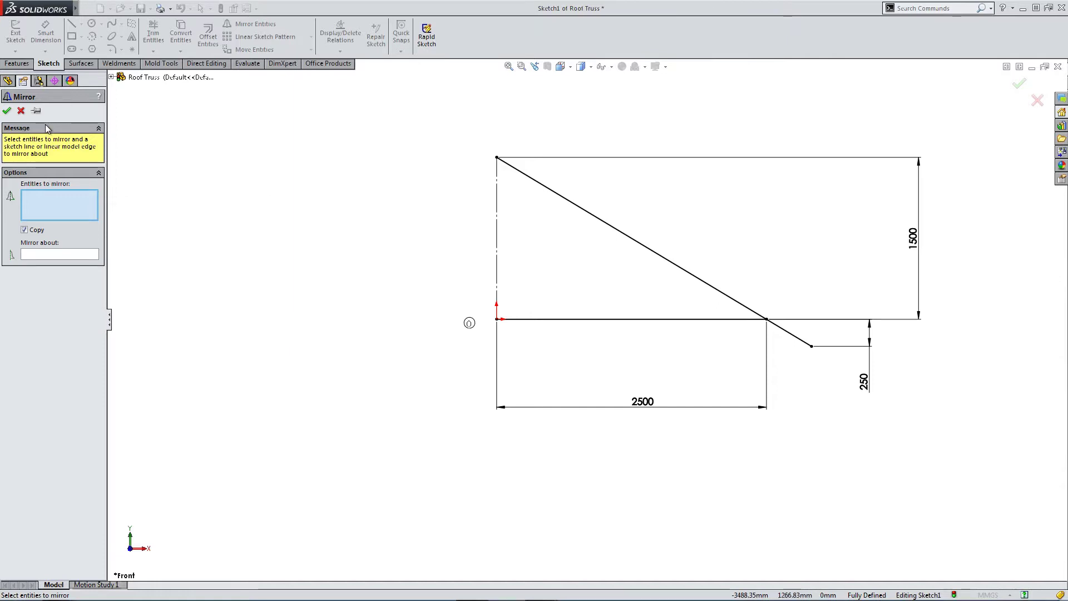
key(Escape)
click(72, 25)
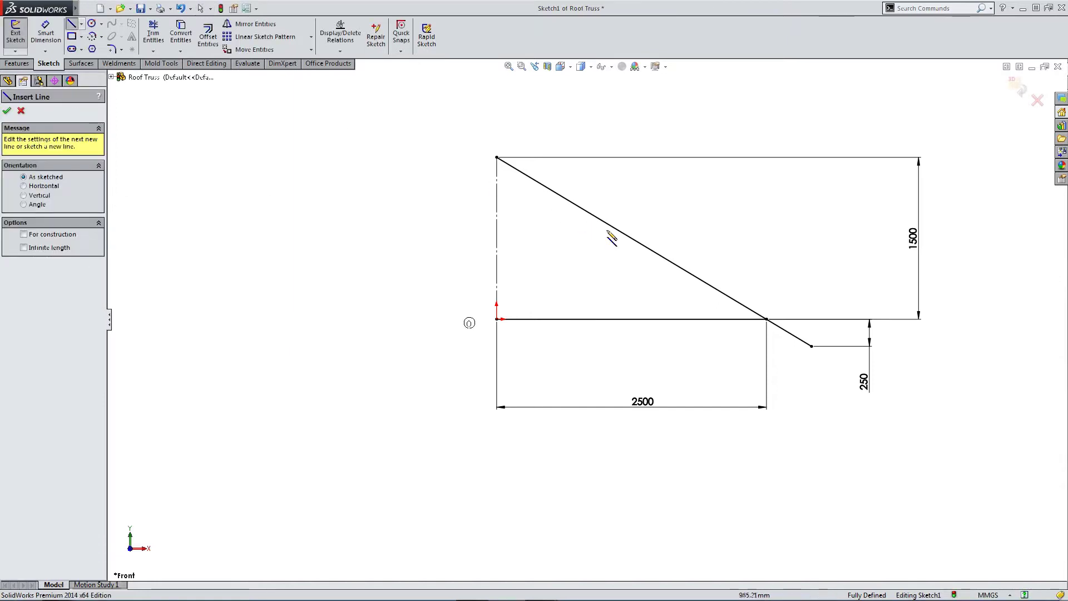
click(654, 252)
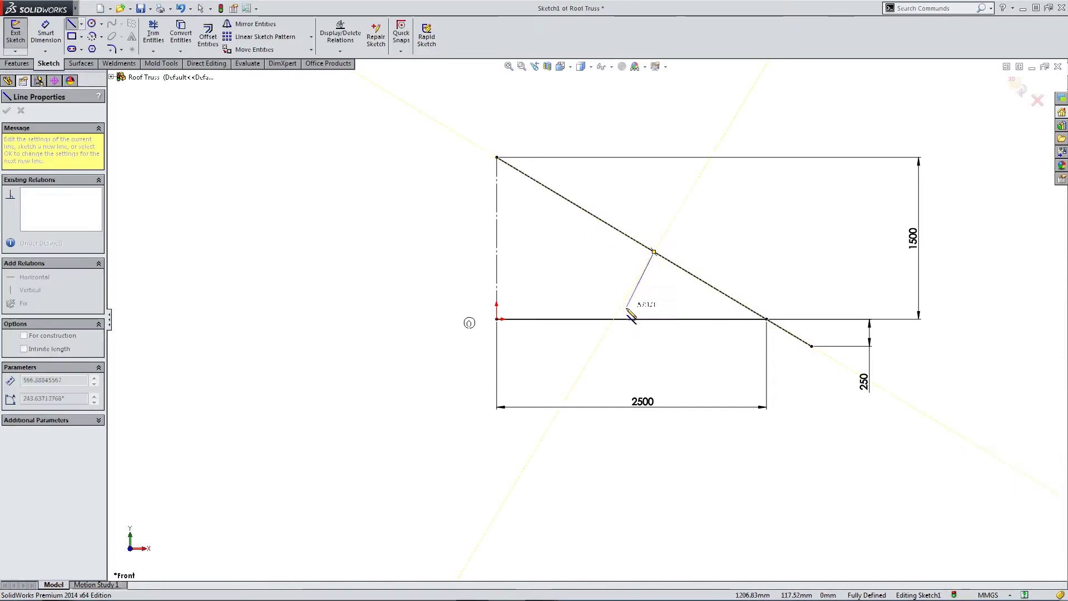
click(614, 320)
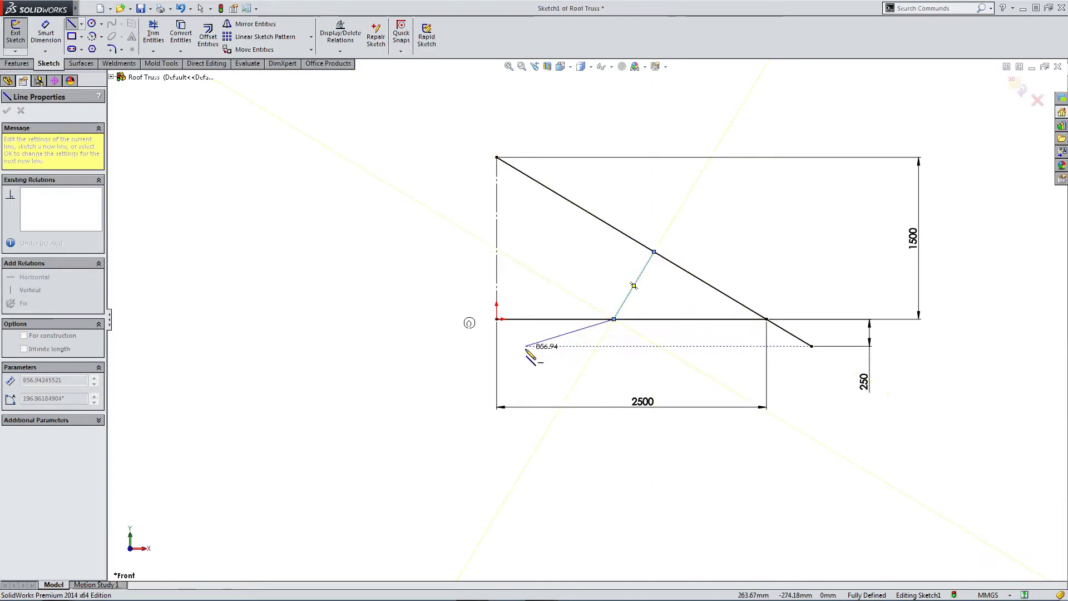
key(Escape)
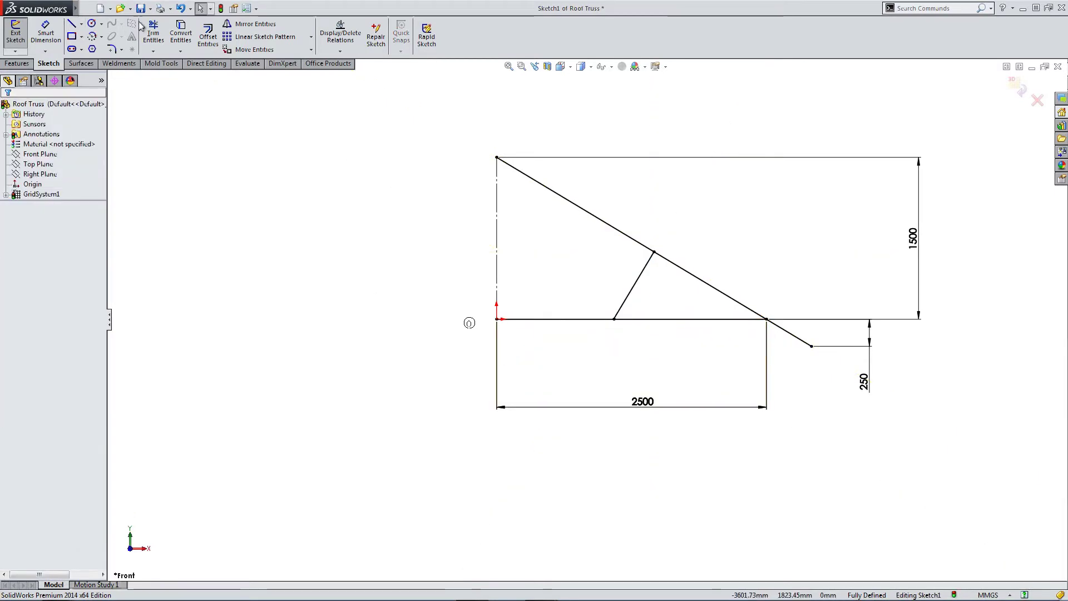
Mirror the rafter, strut and horizontal base line about the vertical centerline to complete the truss layout
click(251, 24)
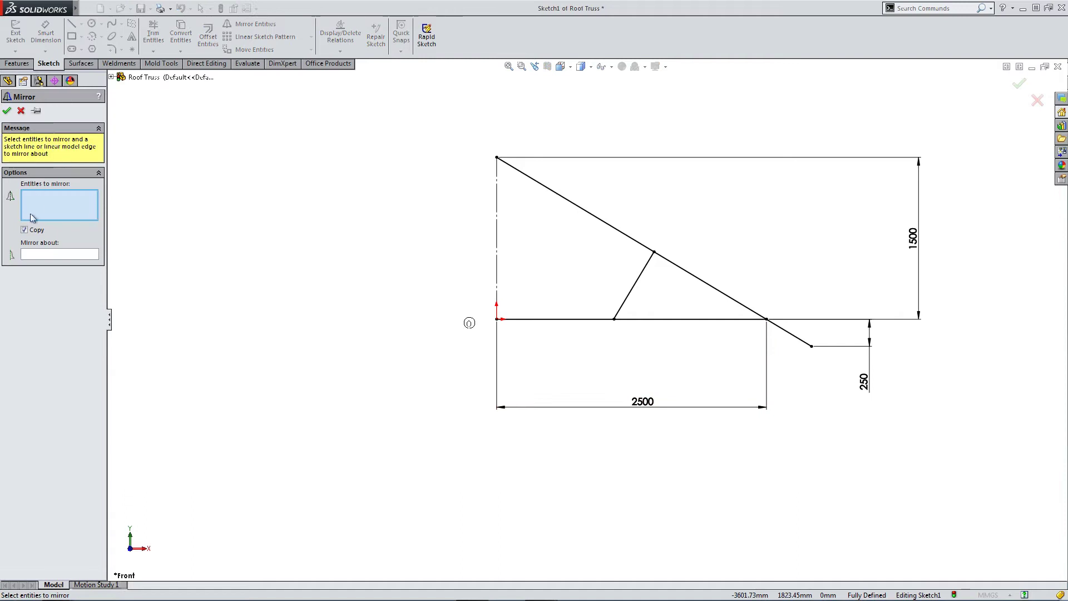
click(613, 232)
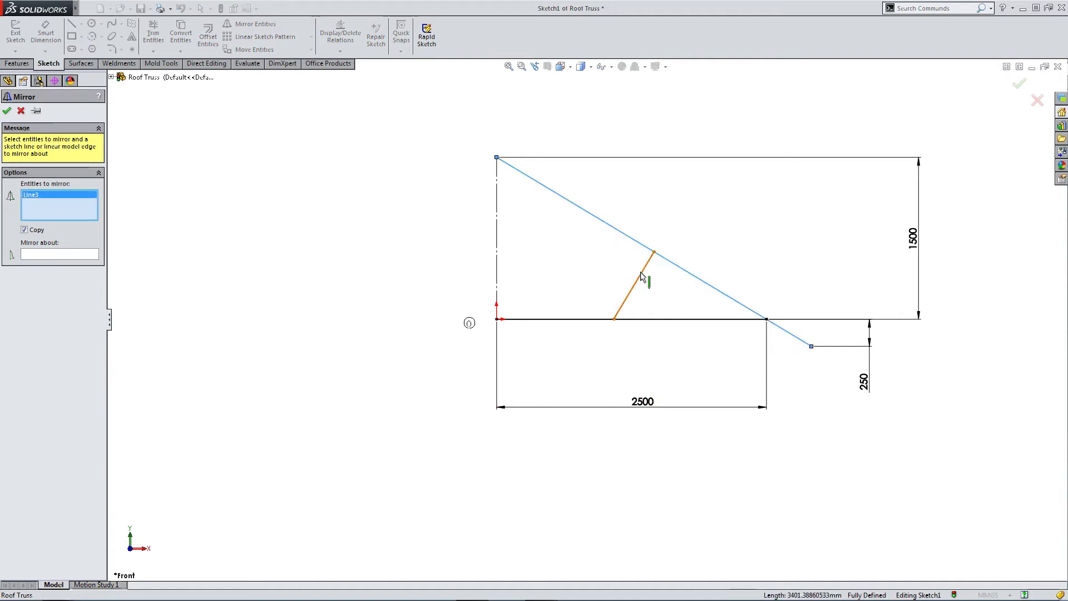
click(639, 278)
click(653, 323)
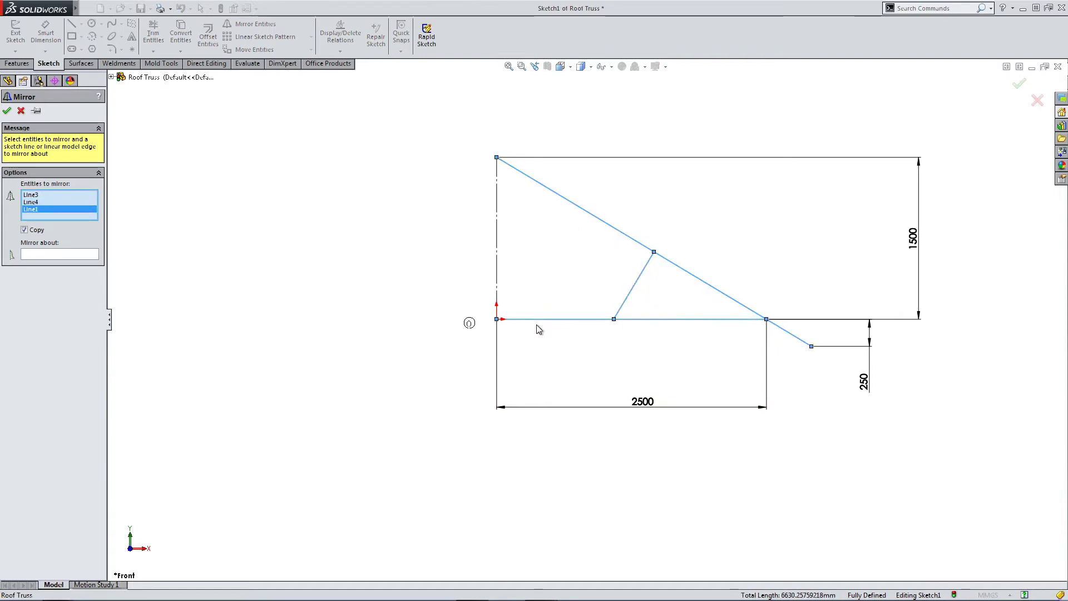
click(61, 255)
click(495, 250)
right_click(370, 277)
key(z)
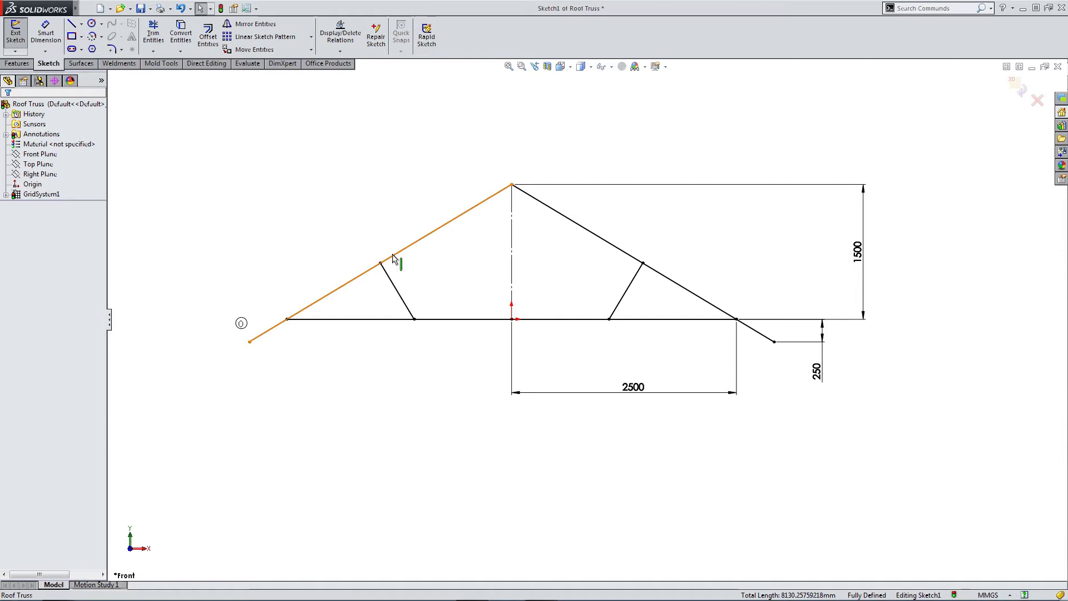
Finish the truss sketch and generate the grid system with 4 levels spaced 1500 mm apart
click(1016, 94)
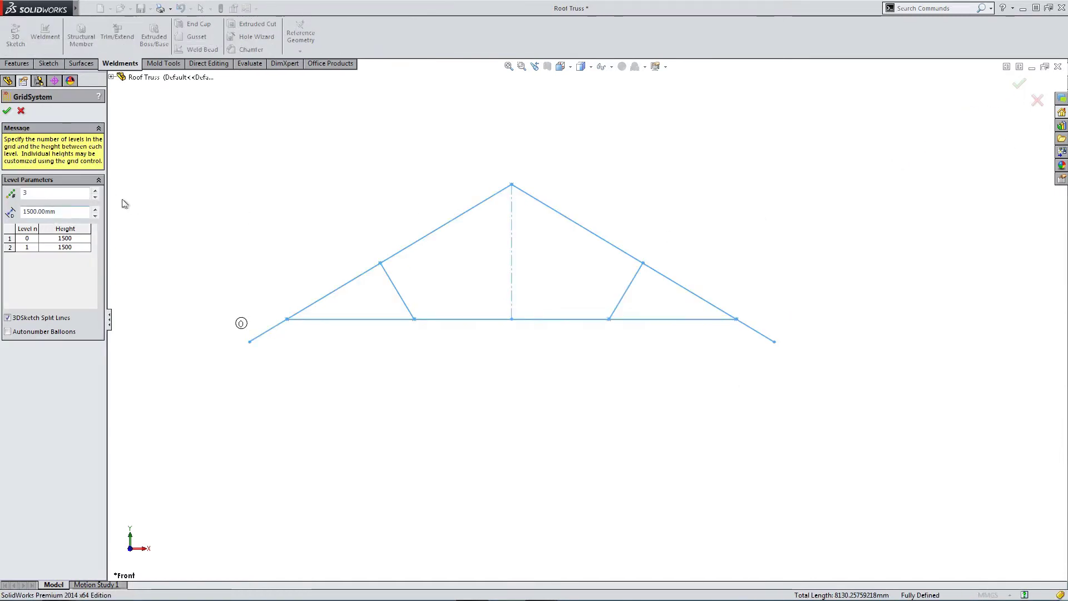
click(7, 110)
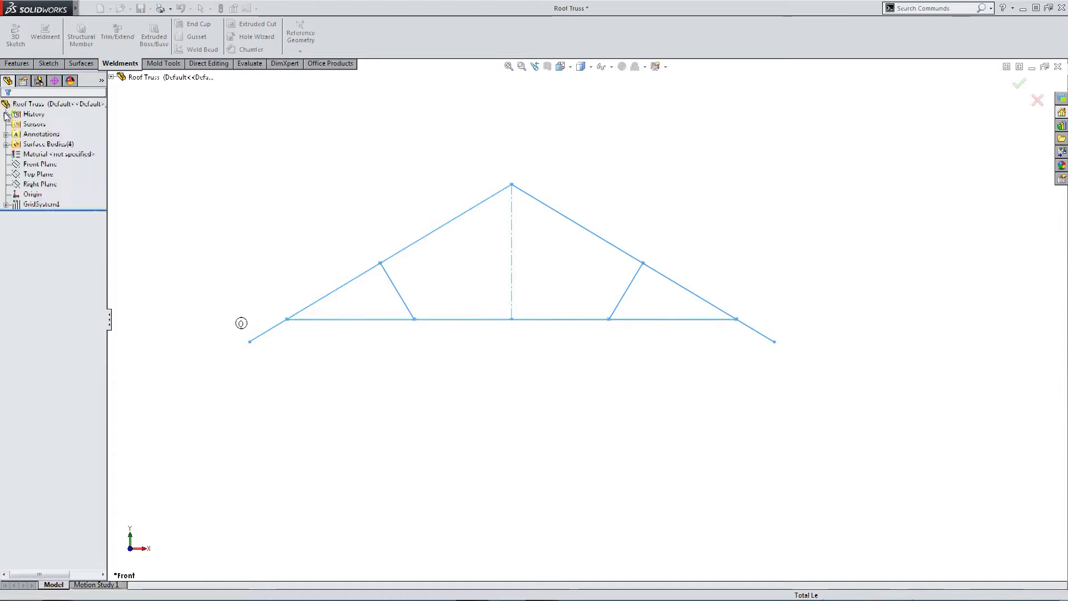
middle_drag(543, 194, 454, 198)
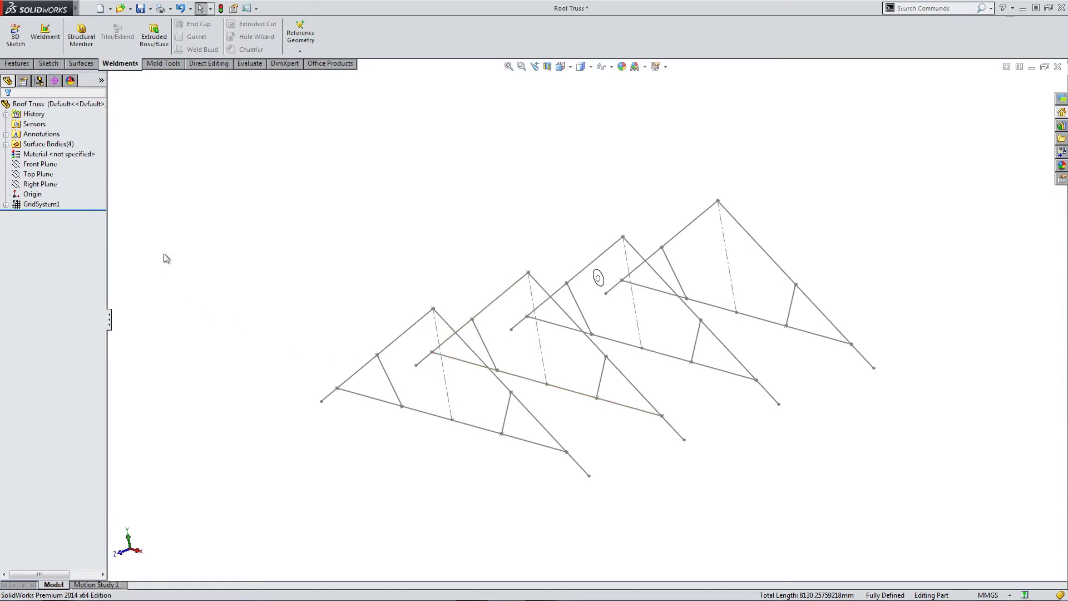
Edit the grid system and set the height of level 1 to 250 mm
right_click(52, 207)
click(68, 192)
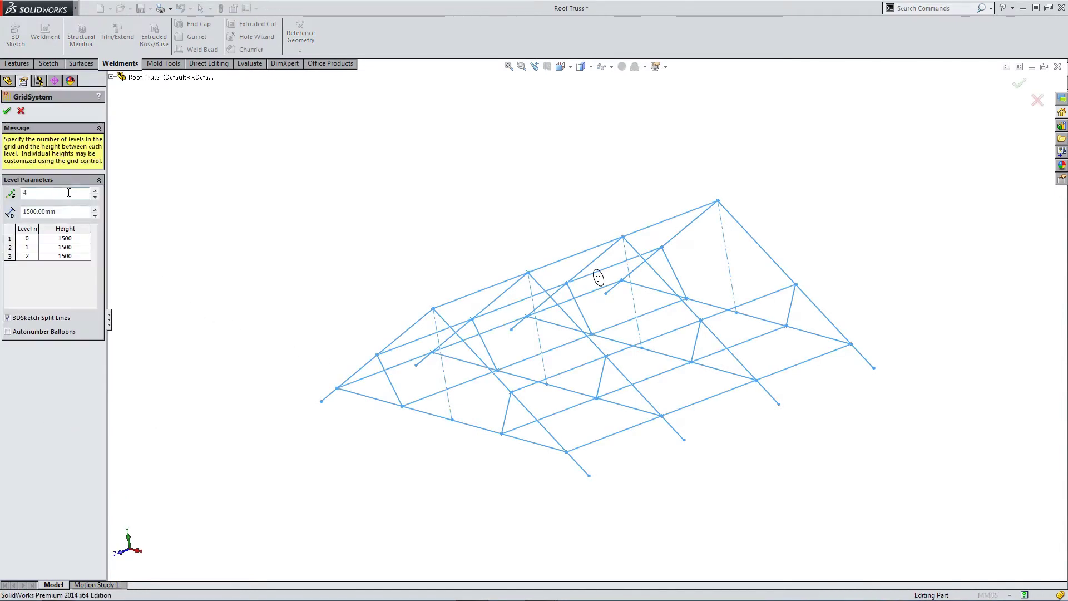
double_click(57, 248)
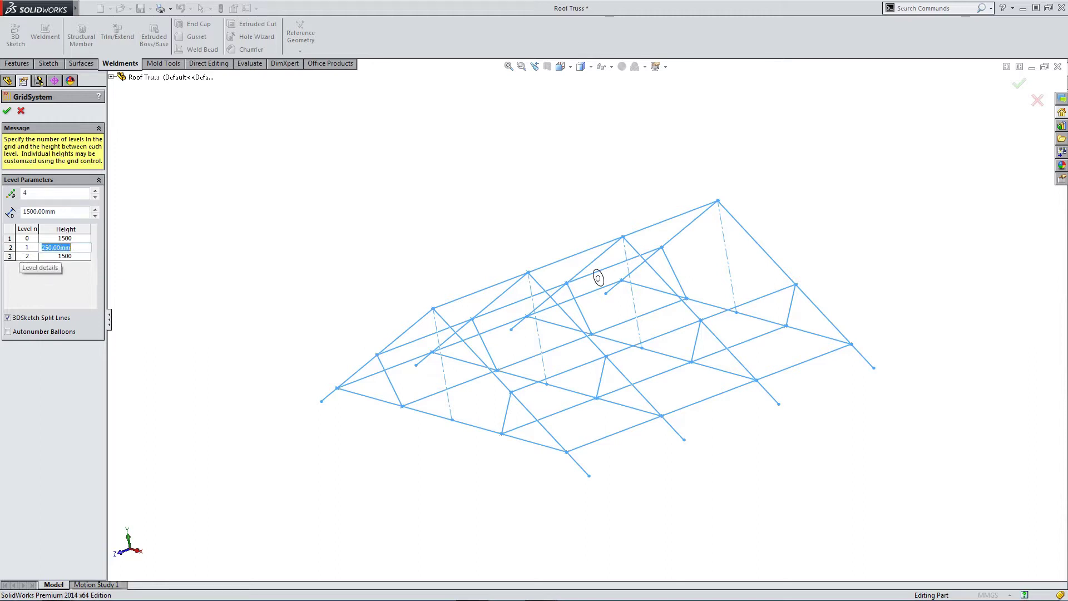
key(Return)
middle_drag(434, 265, 593, 310)
Edit the grid system again and set the height of level 1 back to 1500 mm
right_click(55, 205)
click(64, 179)
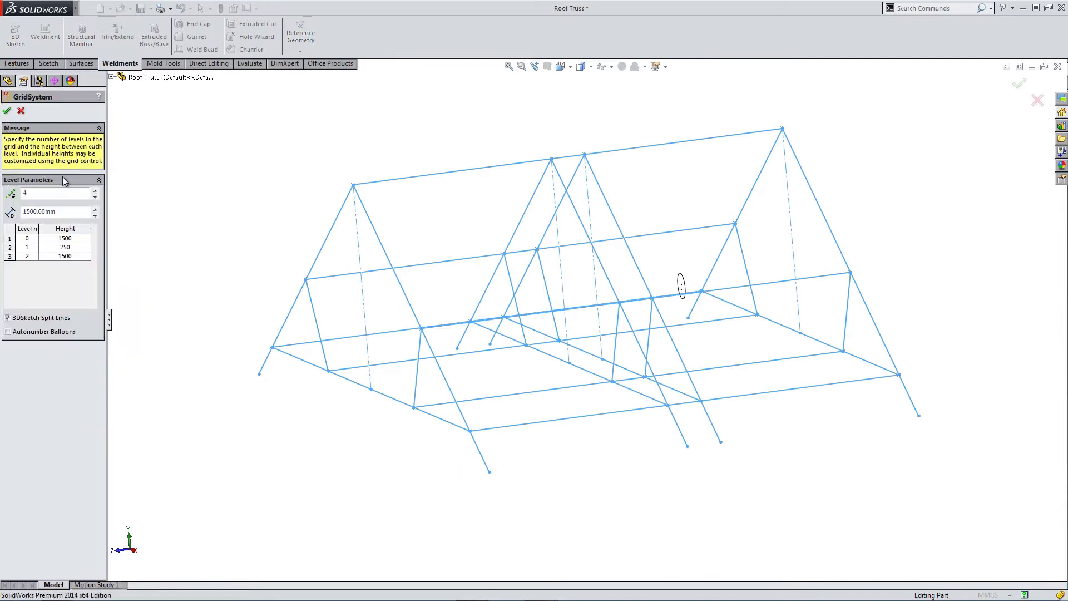
double_click(72, 246)
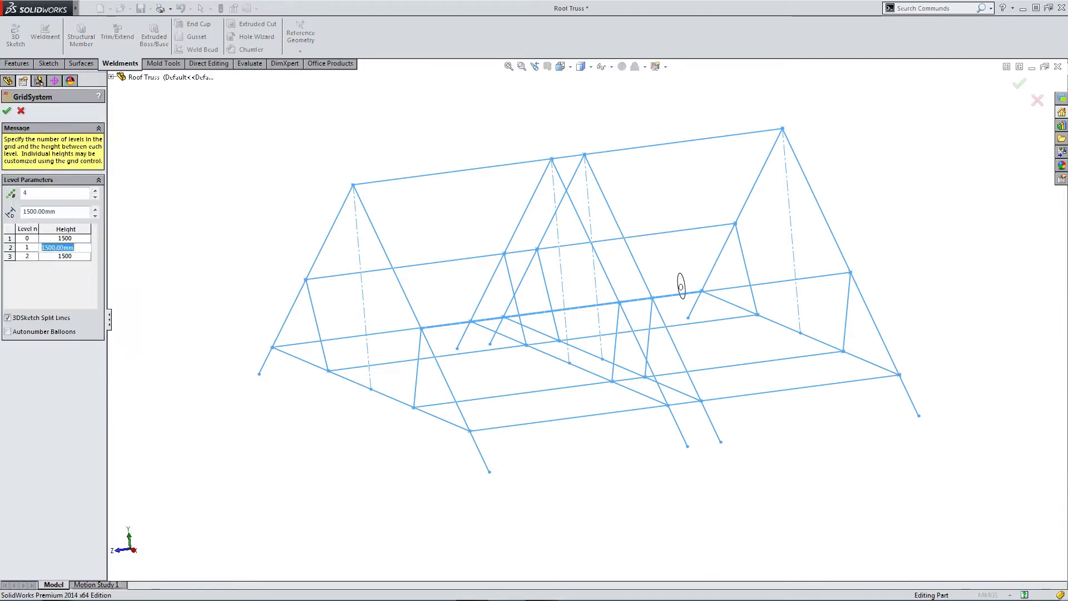
click(8, 111)
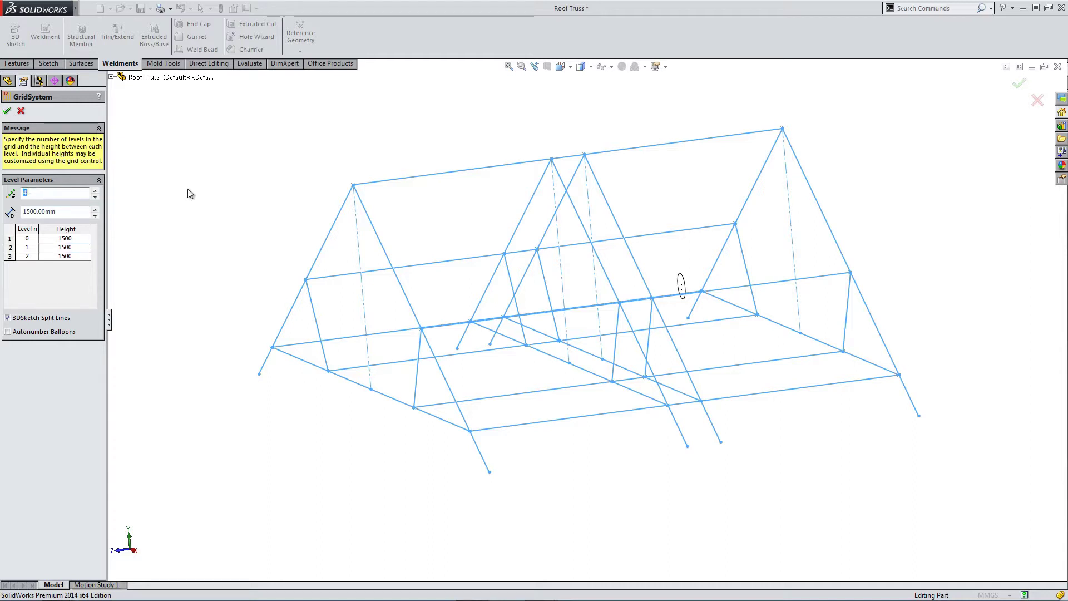
click(7, 110)
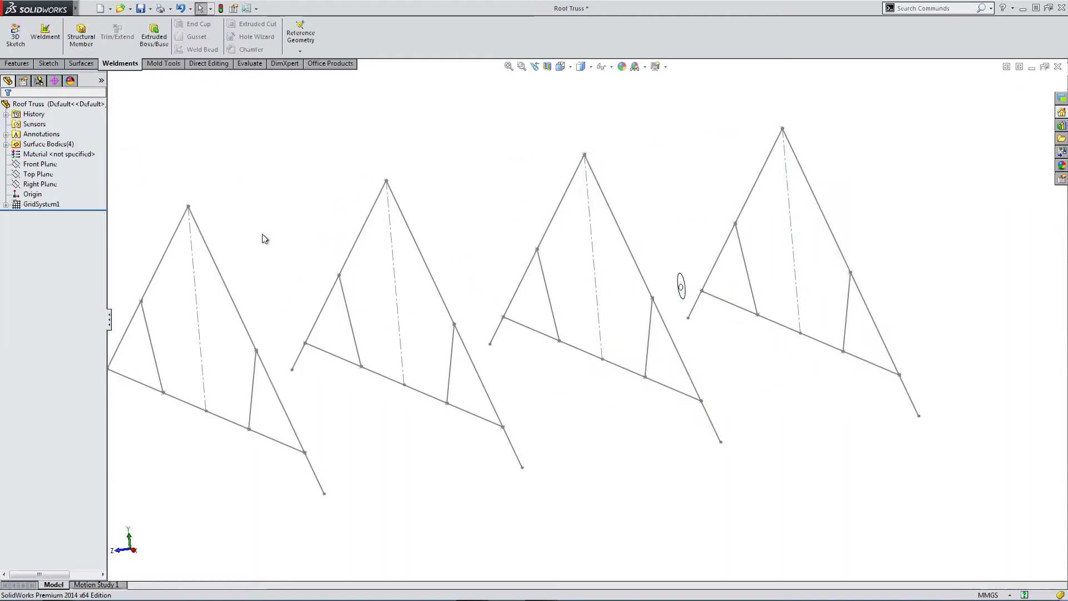
Start an ISO rectangular tube structural member, size 120 x 80 x 8, with the front truss's two rafter lines as the first group
middle_drag(243, 288, 281, 300)
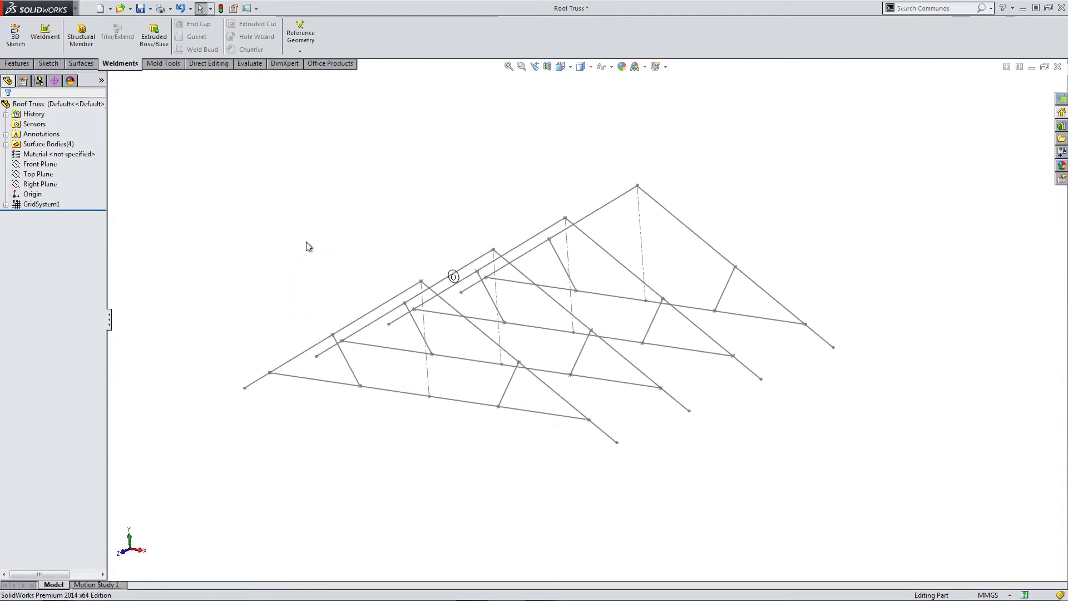
click(81, 35)
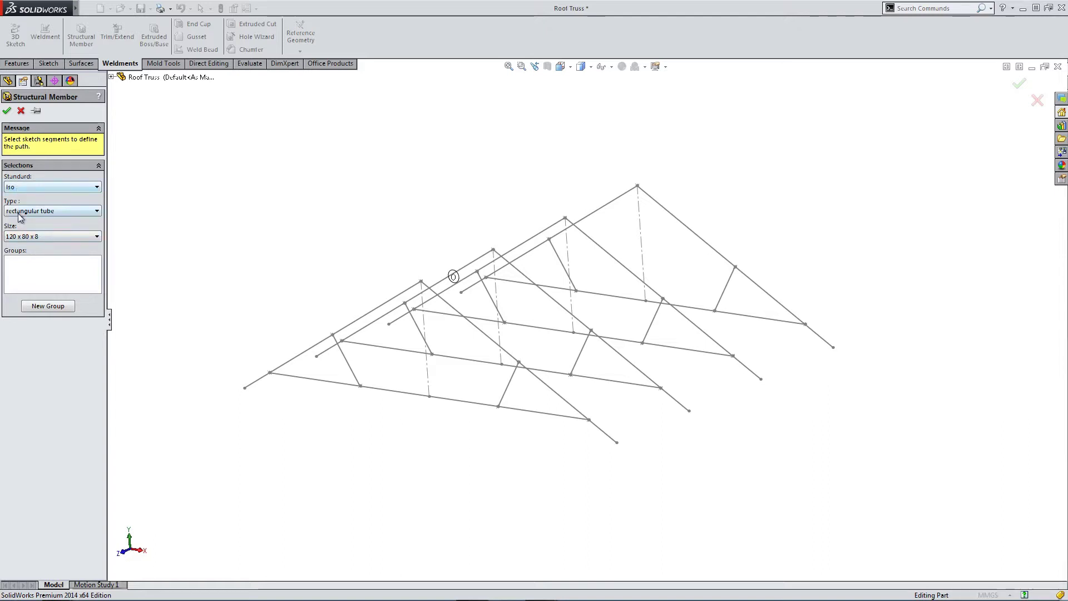
click(23, 237)
click(22, 245)
click(26, 274)
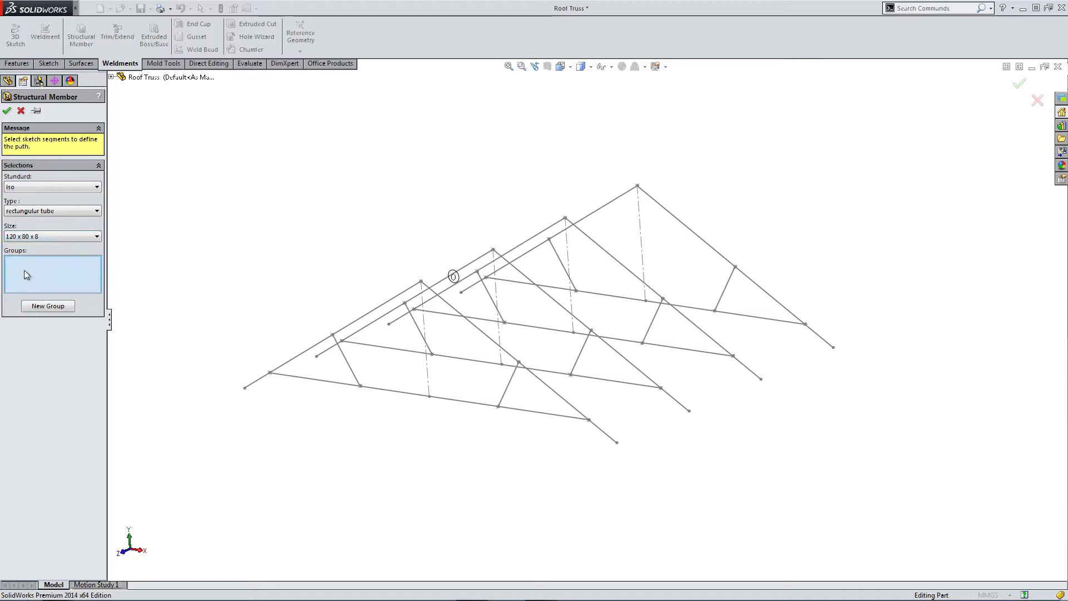
click(38, 303)
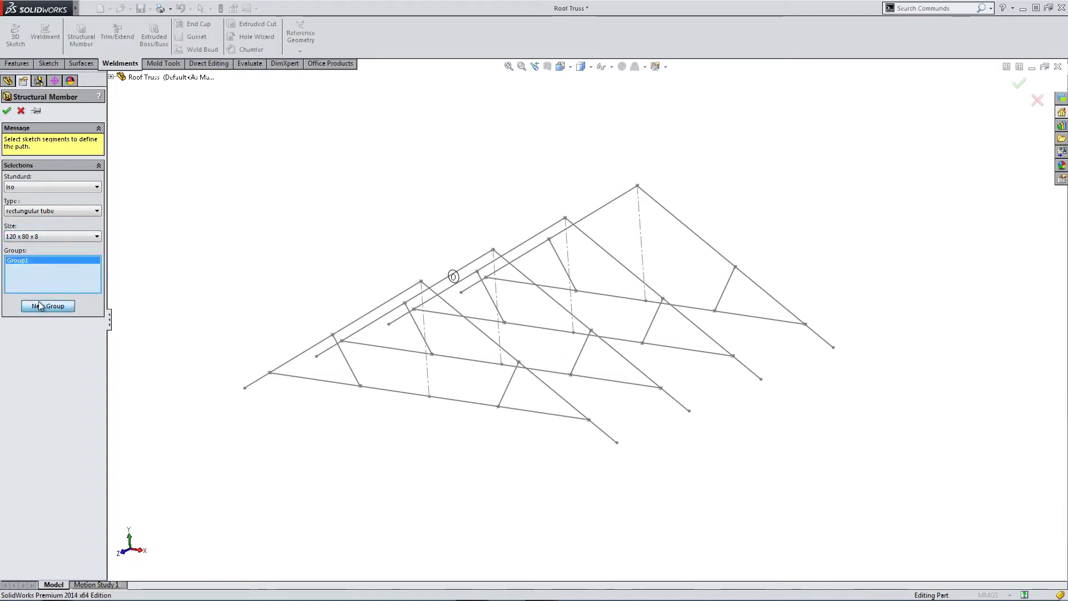
click(293, 360)
click(491, 340)
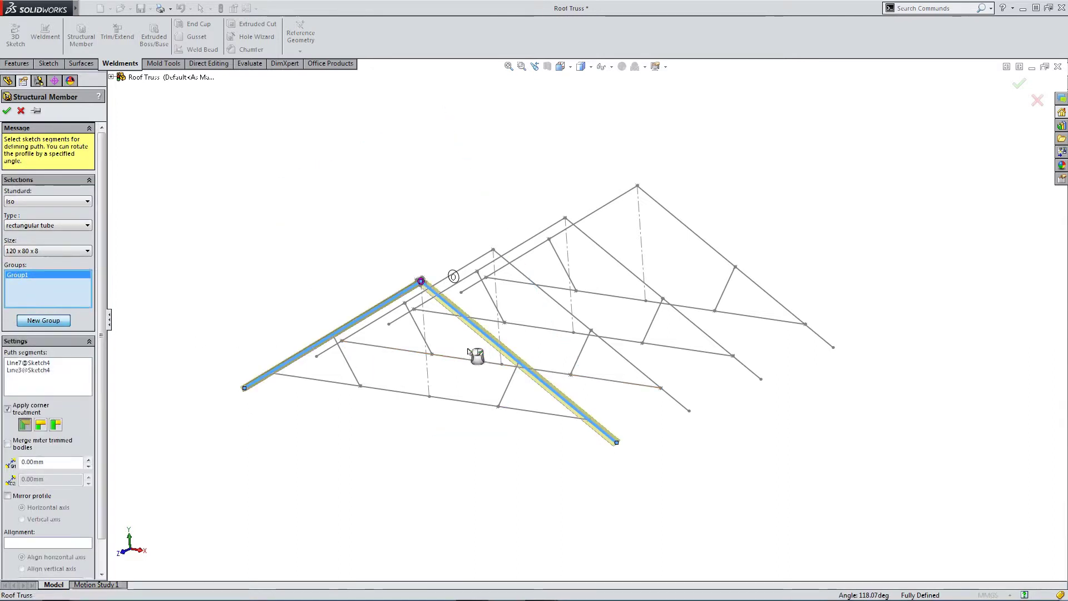
Rotate the first group's profile to 90 degrees and move its pierce point to the midpoint of the profile's lower short edge
scroll(383, 333, down, 5)
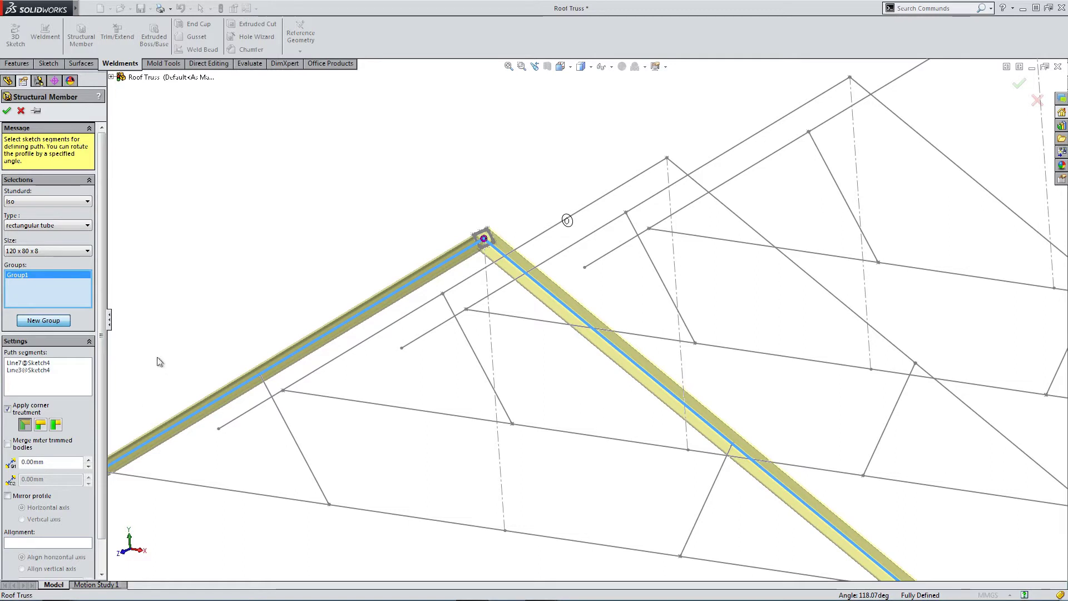
drag(106, 328, 111, 391)
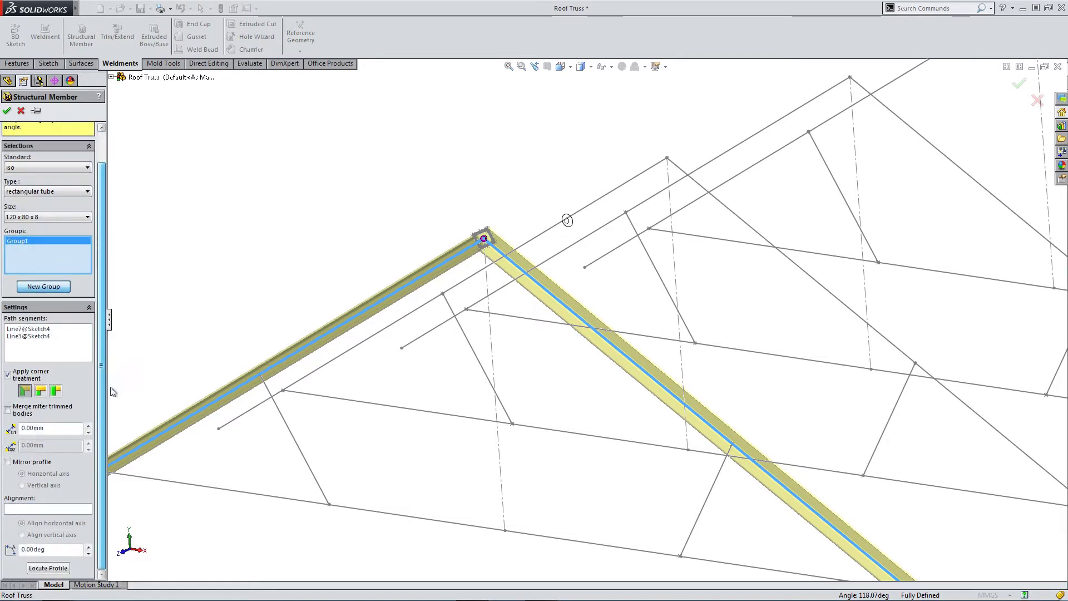
click(48, 567)
scroll(531, 375, up, 2)
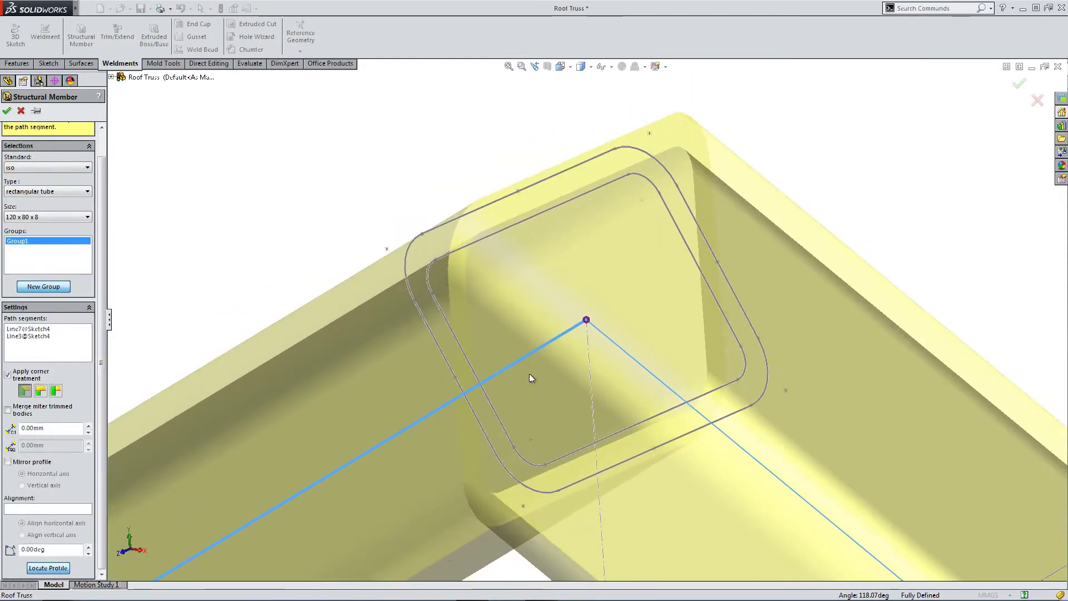
mouse_move(416, 372)
middle_down()
mouse_move(404, 367)
mouse_move(417, 366)
middle_up()
click(42, 567)
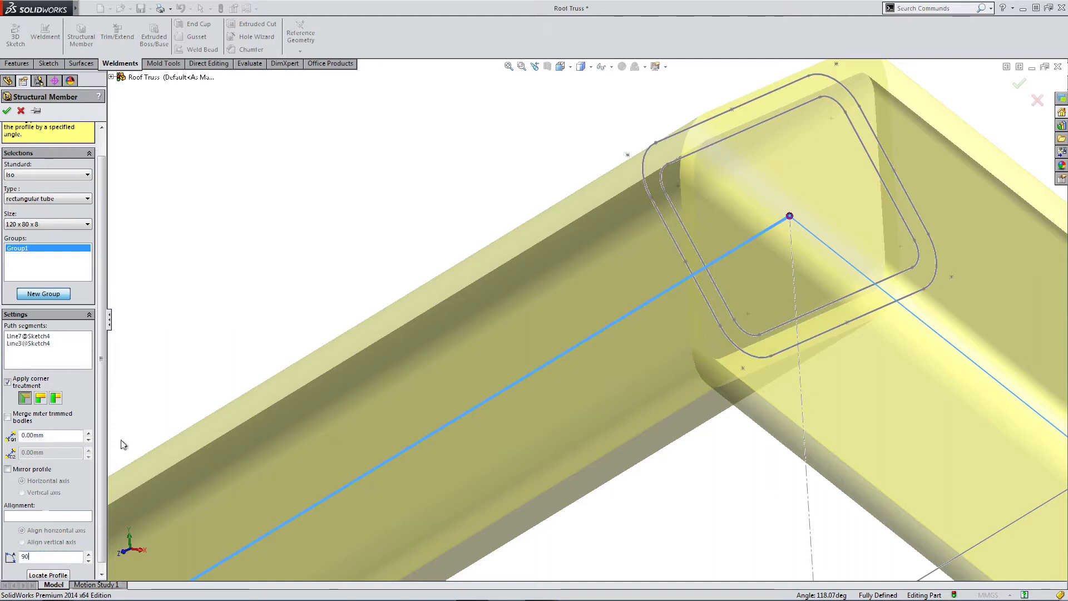
key(Return)
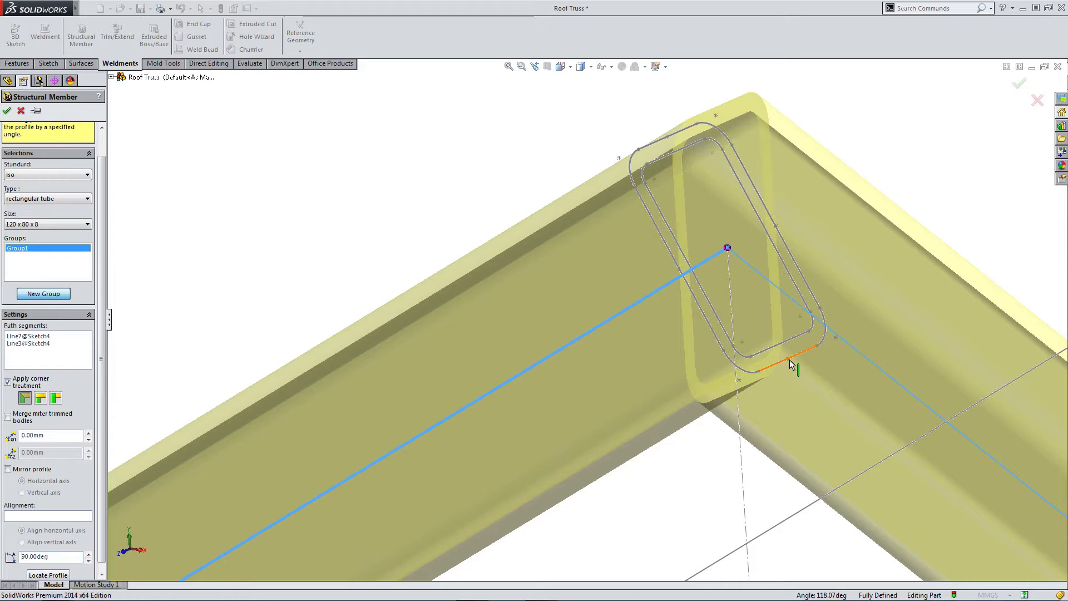
click(48, 575)
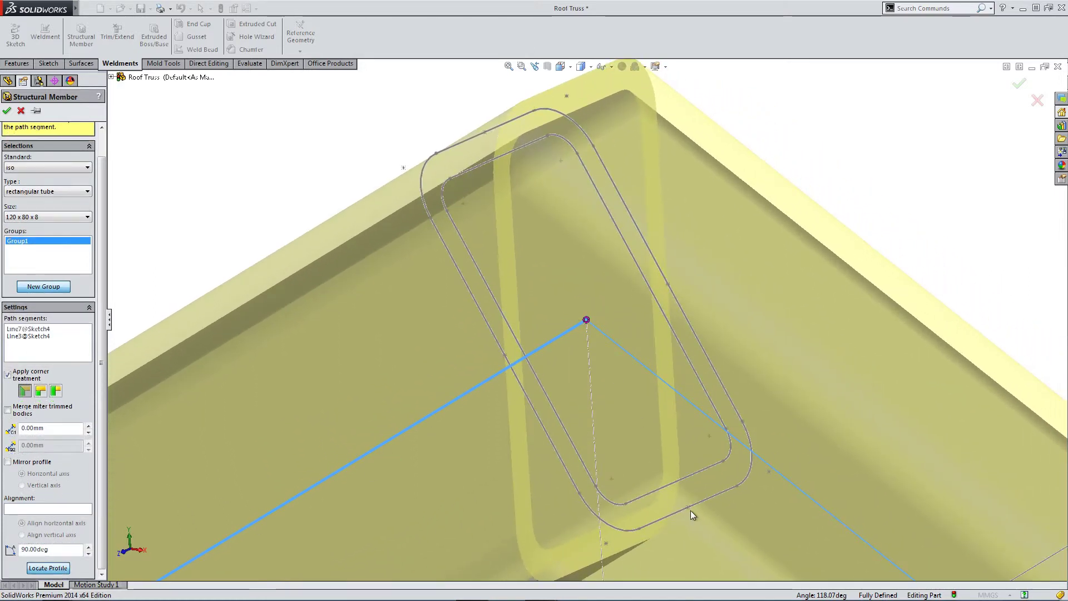
click(689, 508)
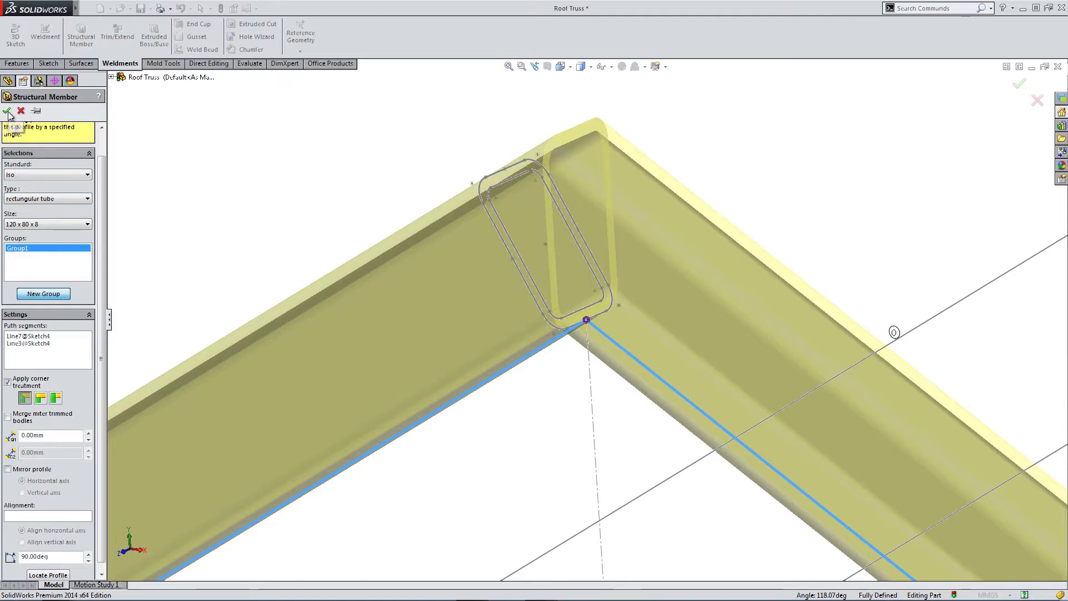
Add a second group to the structural member using both rafter lines of the second truss from the front
click(40, 293)
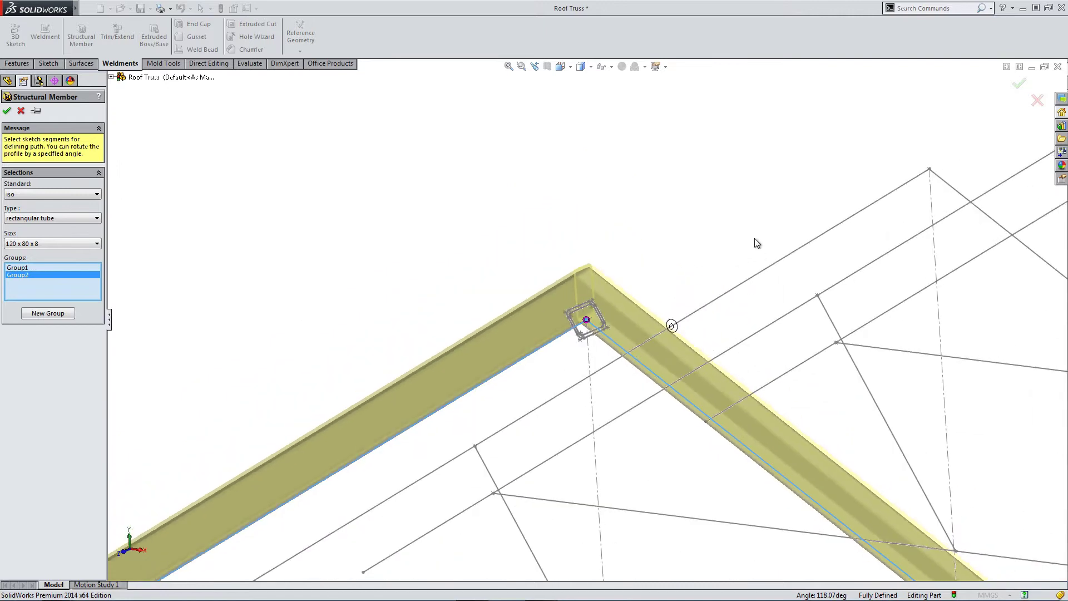
click(904, 189)
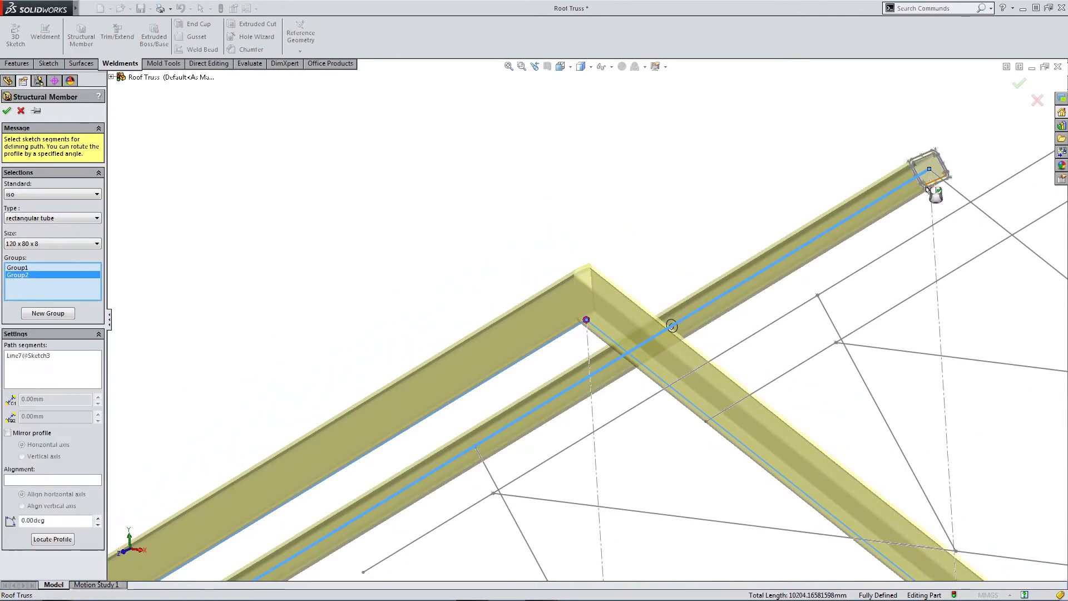
click(950, 190)
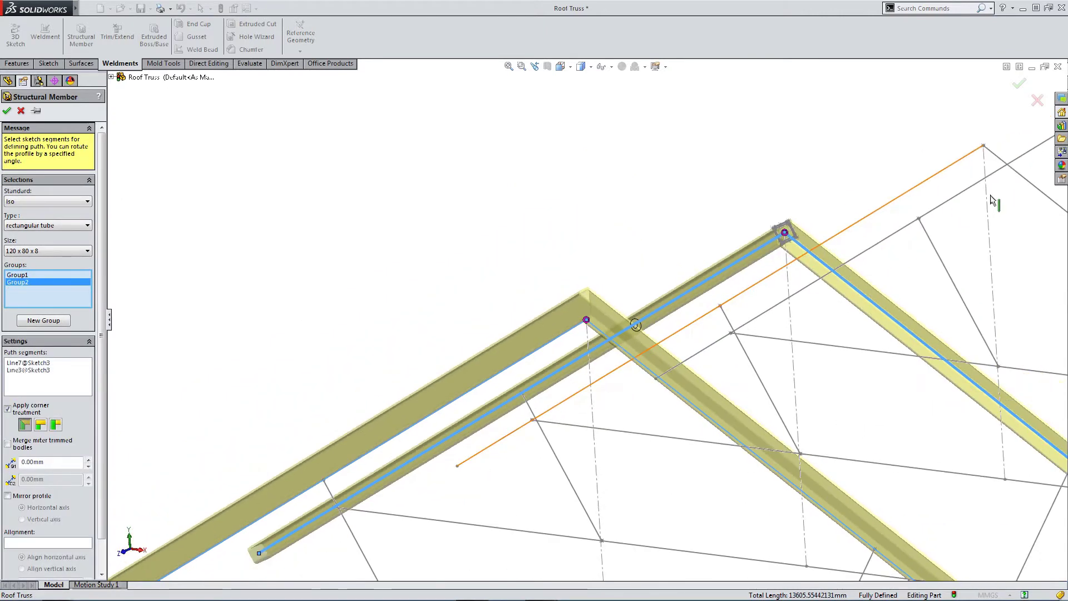
Rotate the second group's profile to 90 degrees and locate its pierce point at the midpoint of the lower short edge
scroll(992, 203, up, 2)
scroll(876, 217, down, 3)
scroll(631, 314, down, 2)
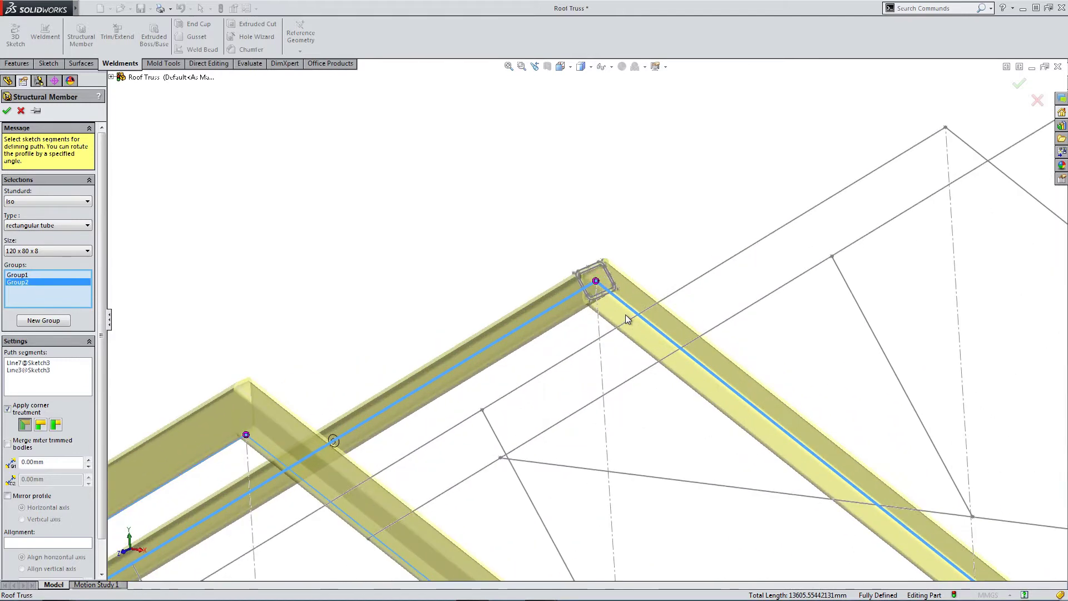
scroll(95, 489, down, 2)
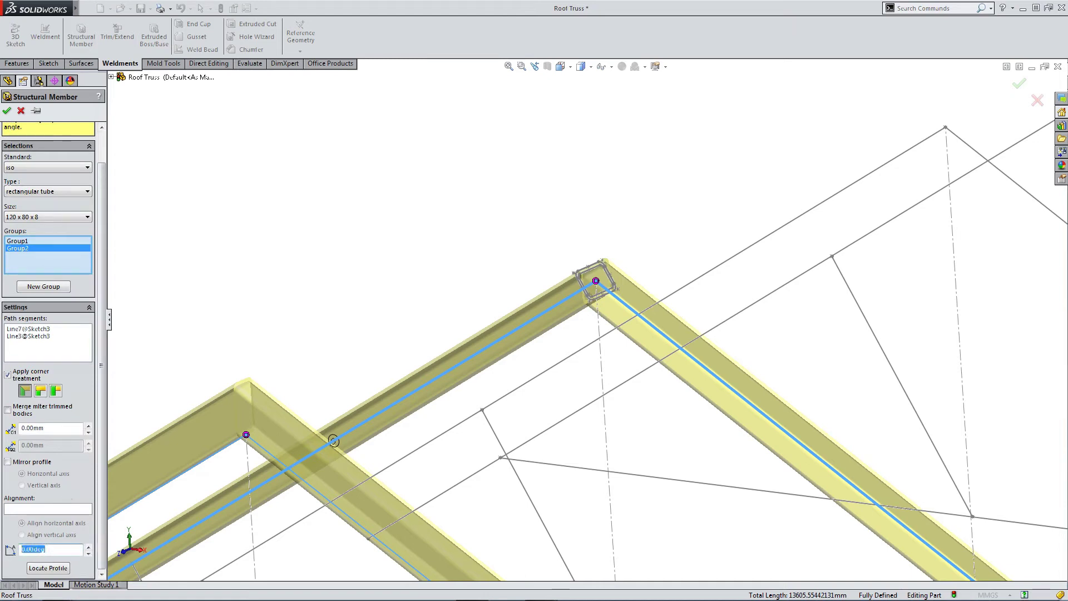
scroll(615, 277, down, 3)
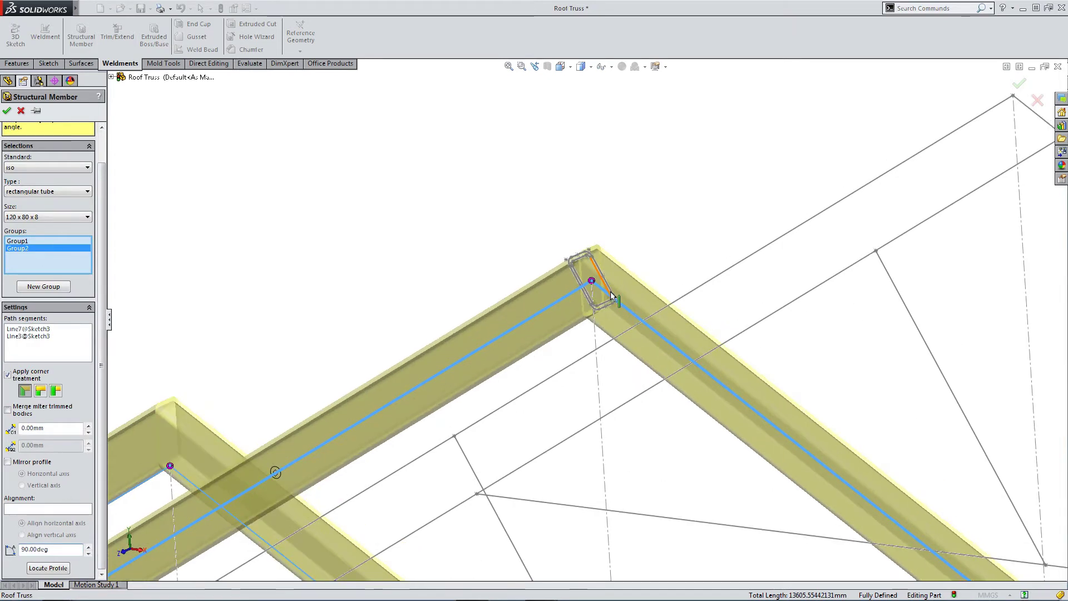
click(47, 568)
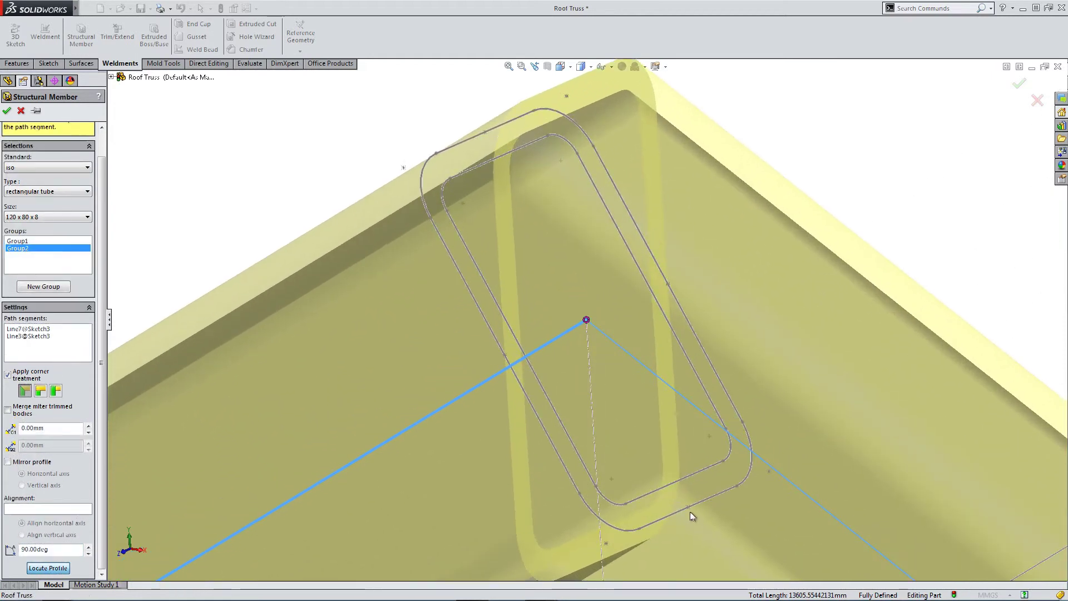
click(688, 508)
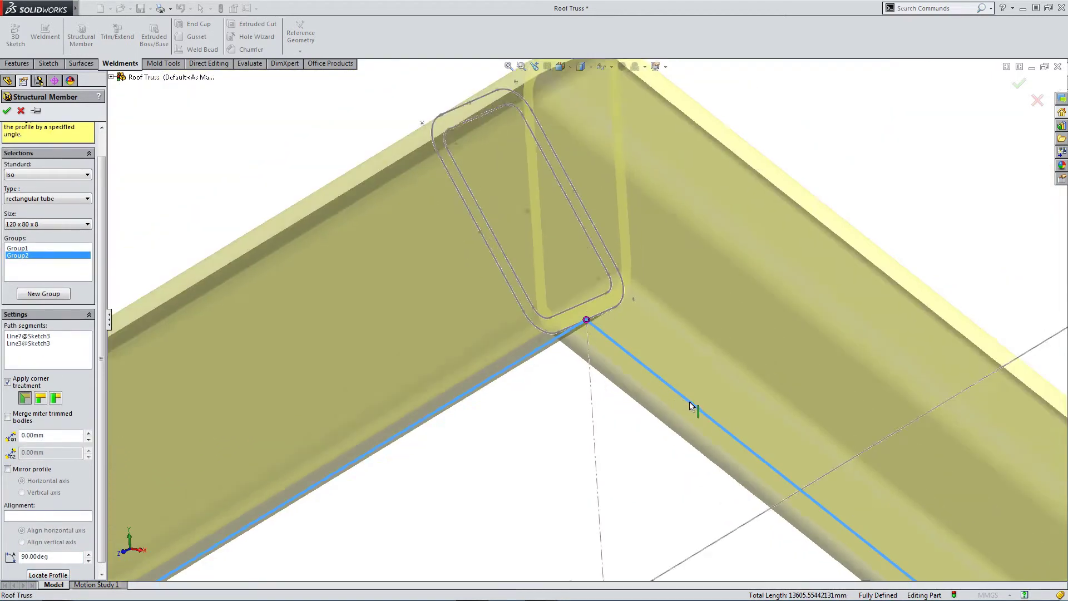
Add a third group to the structural member using both rafter lines of the third truss from the front
click(44, 293)
click(853, 212)
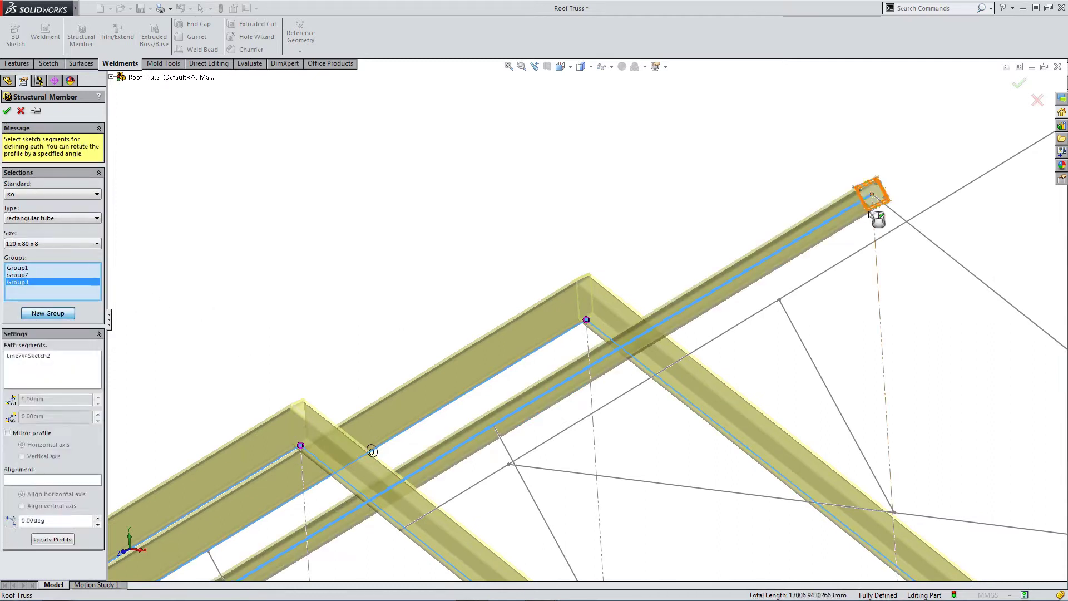
click(895, 215)
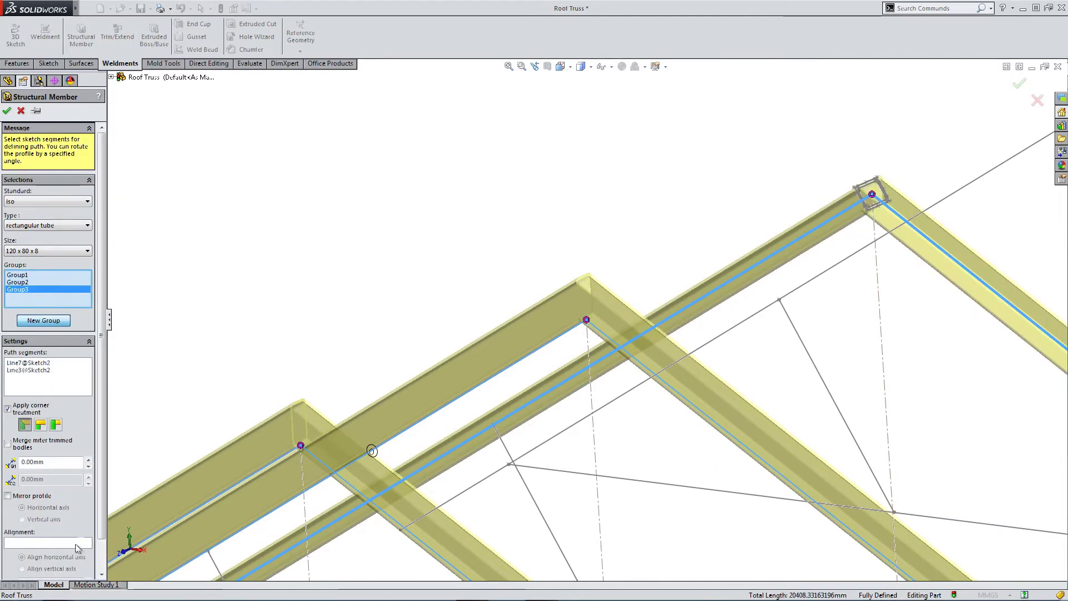
Rotate the third group's profile to 90 degrees and locate its pierce point at the midpoint of the lower short edge
scroll(55, 539, down, 3)
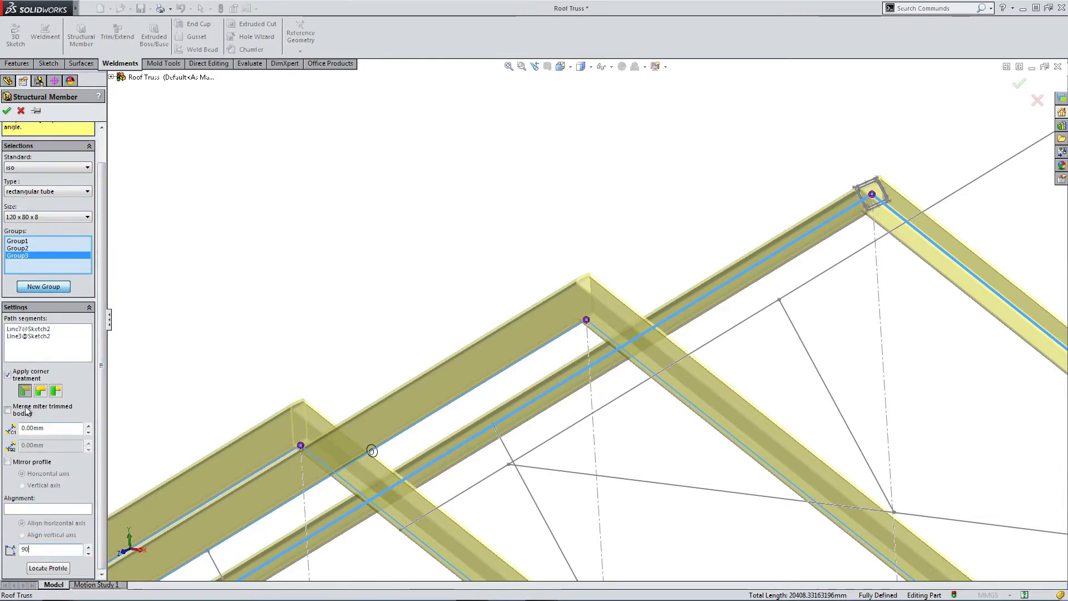
click(48, 568)
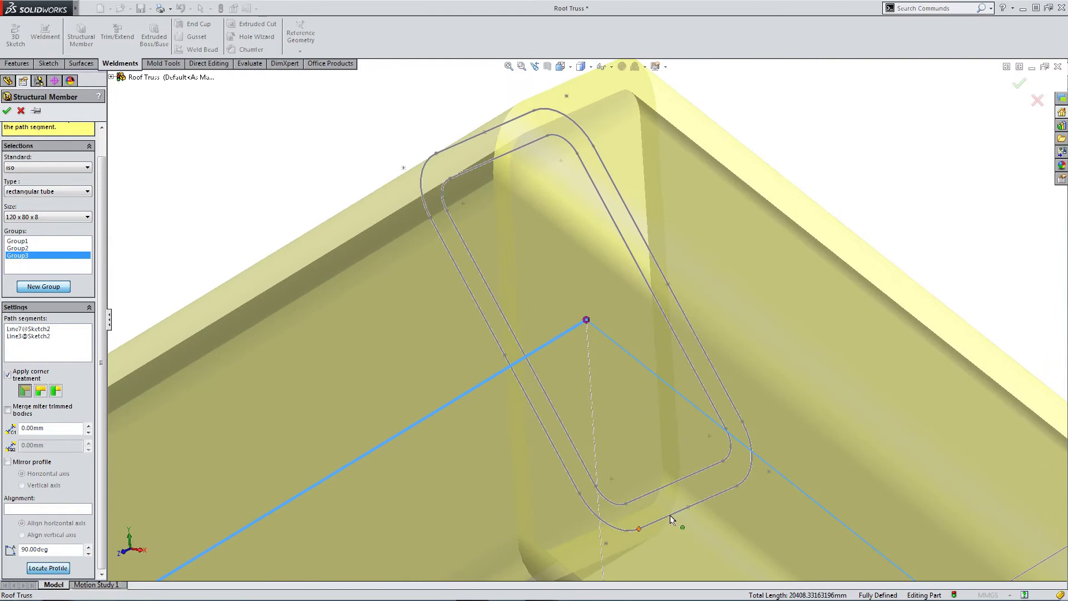
click(688, 507)
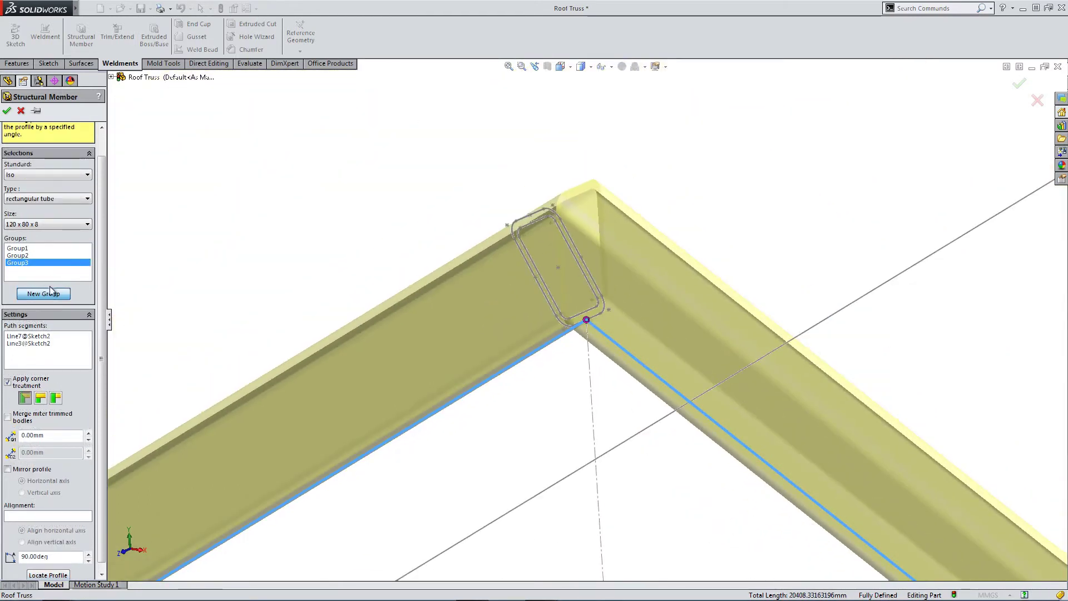
Add a fourth group to the structural member using both rafter lines of the rearmost truss
click(49, 293)
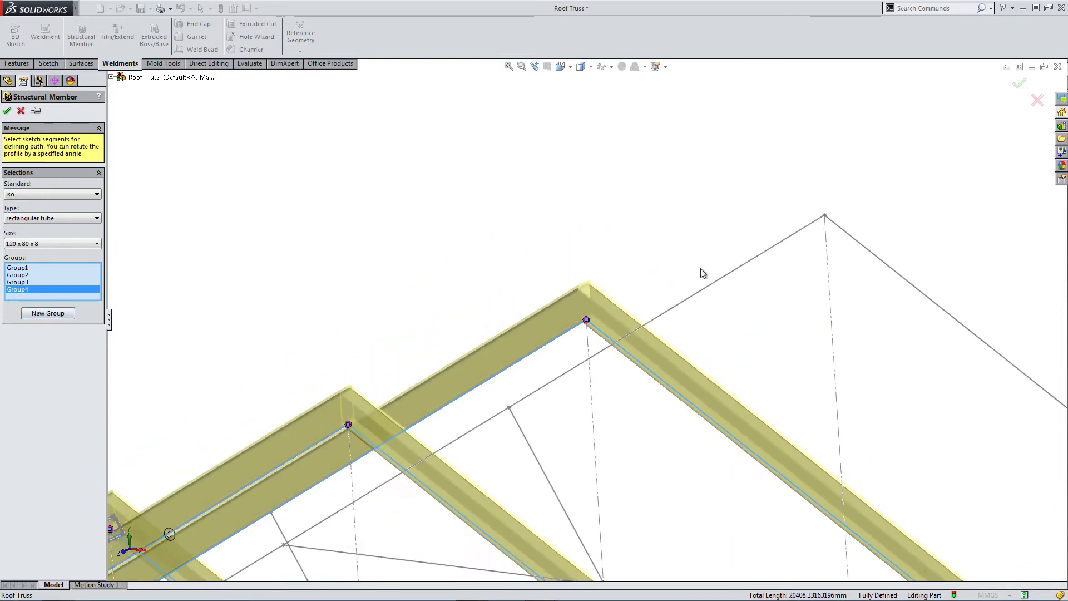
click(816, 222)
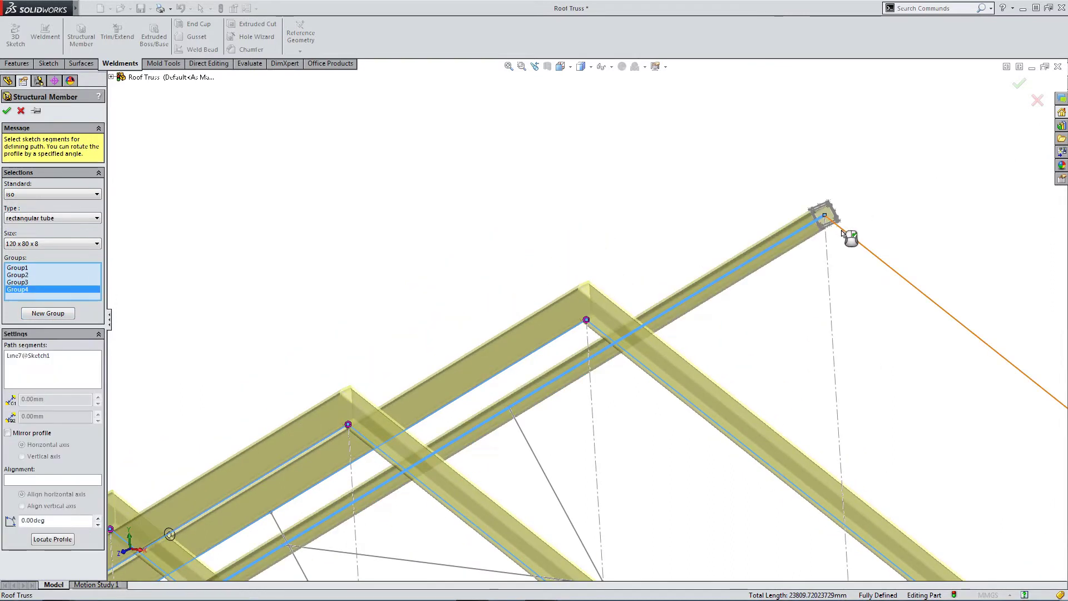
click(842, 232)
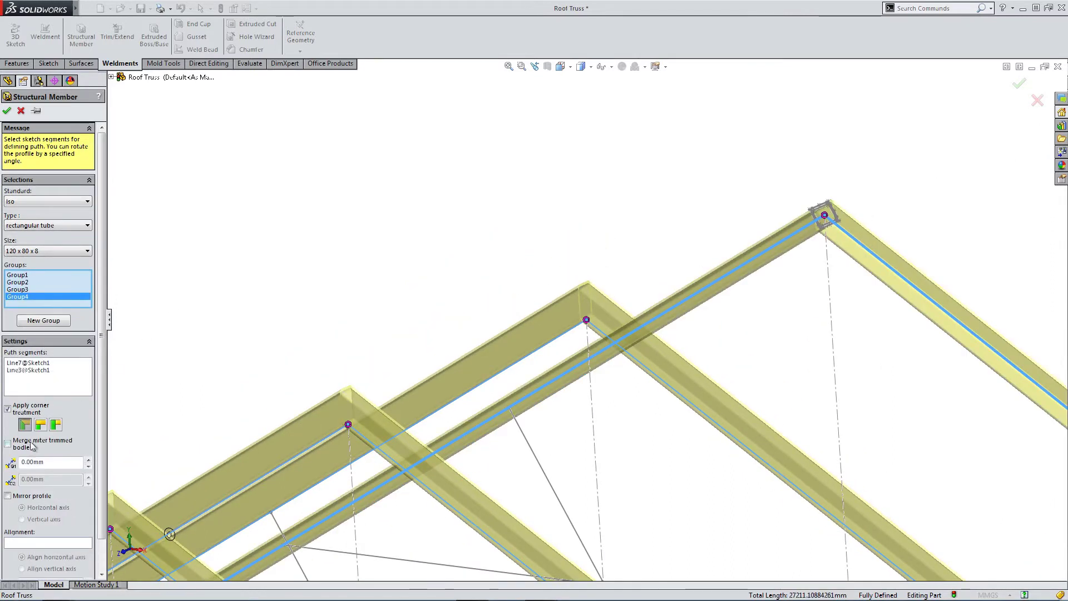
Rotate the fourth group's profile to 90 degrees and move its pierce point to the midpoint of the lower short edge
scroll(83, 478, down, 2)
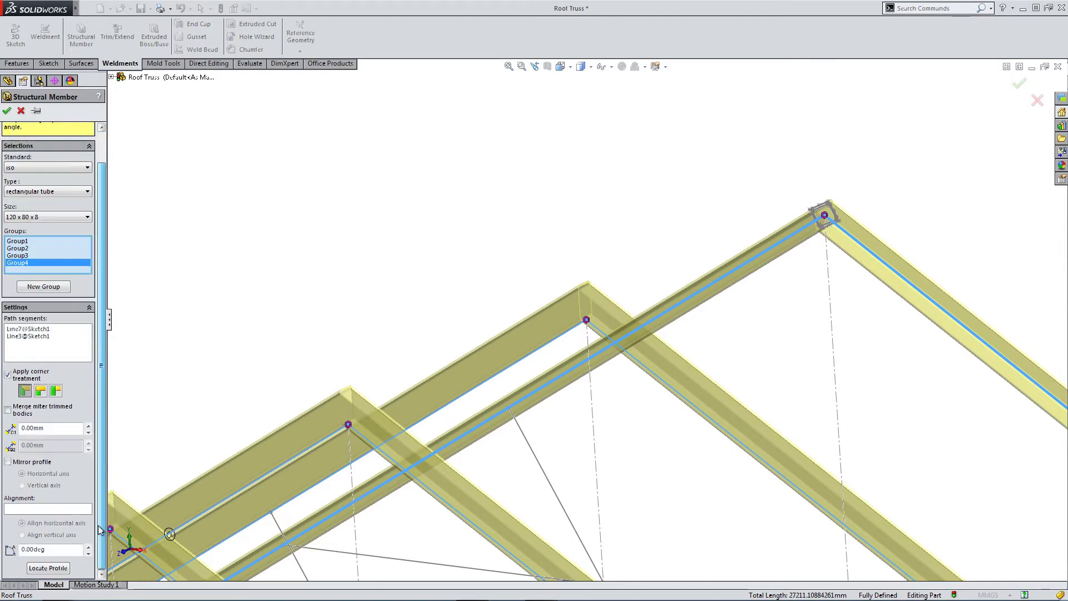
click(48, 568)
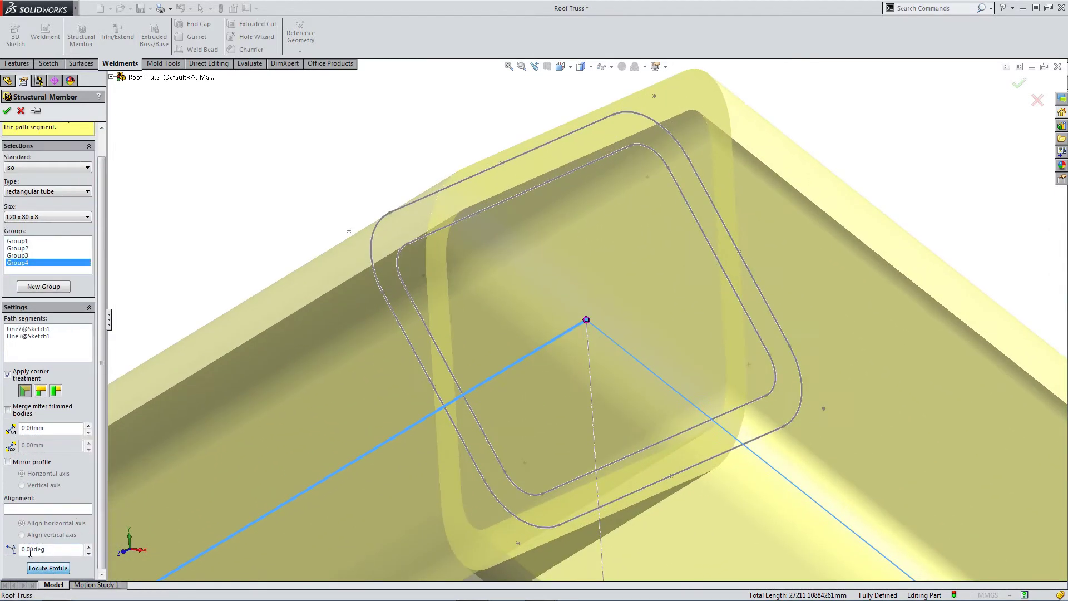
double_click(55, 549)
text(90)
key(Return)
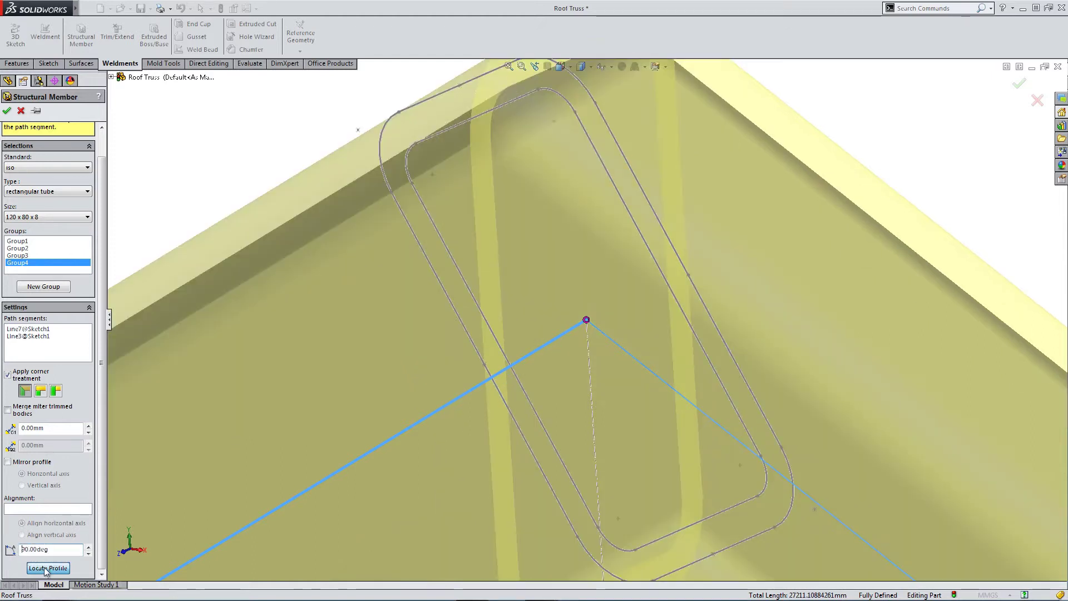
click(45, 568)
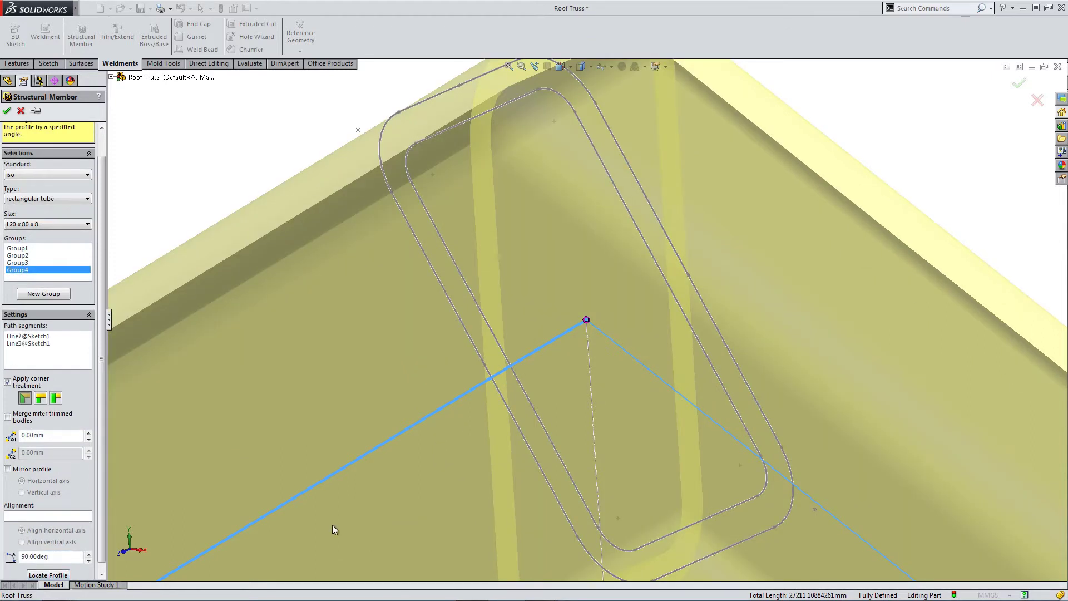
click(714, 554)
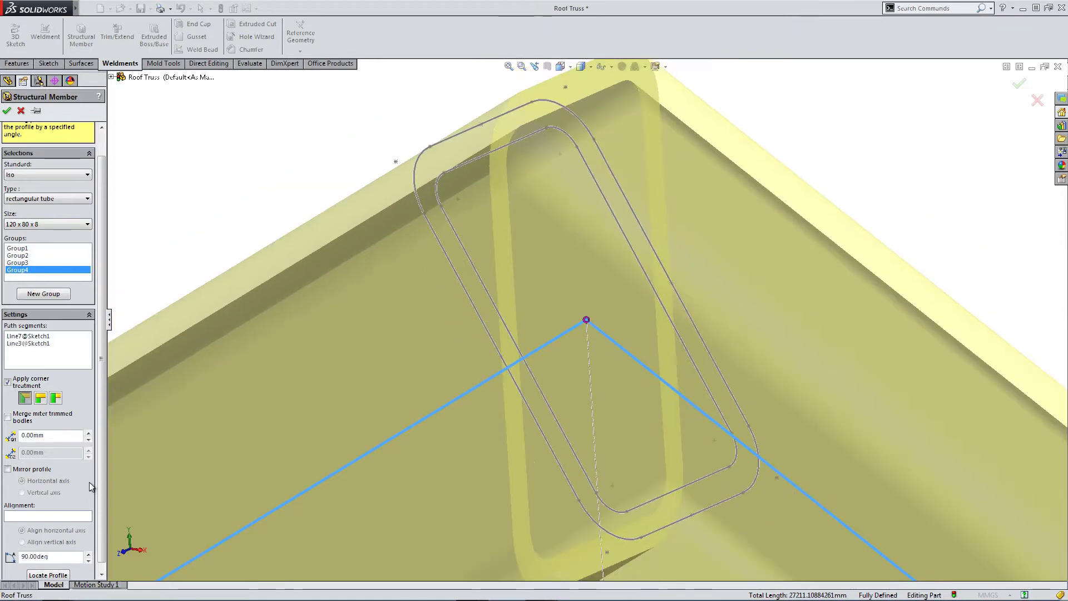
click(19, 262)
click(18, 270)
click(48, 575)
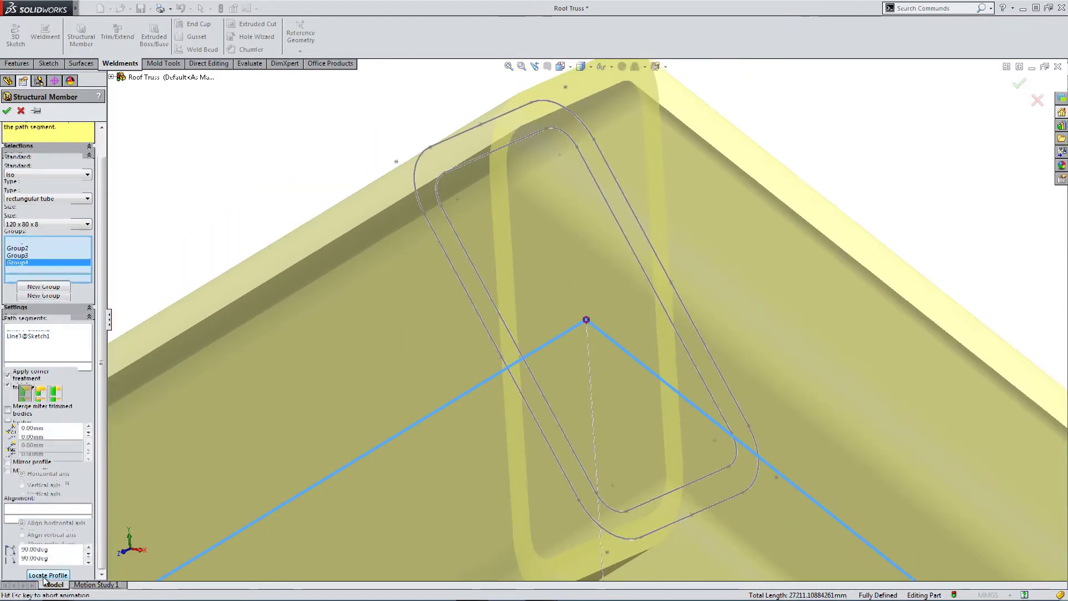
click(689, 508)
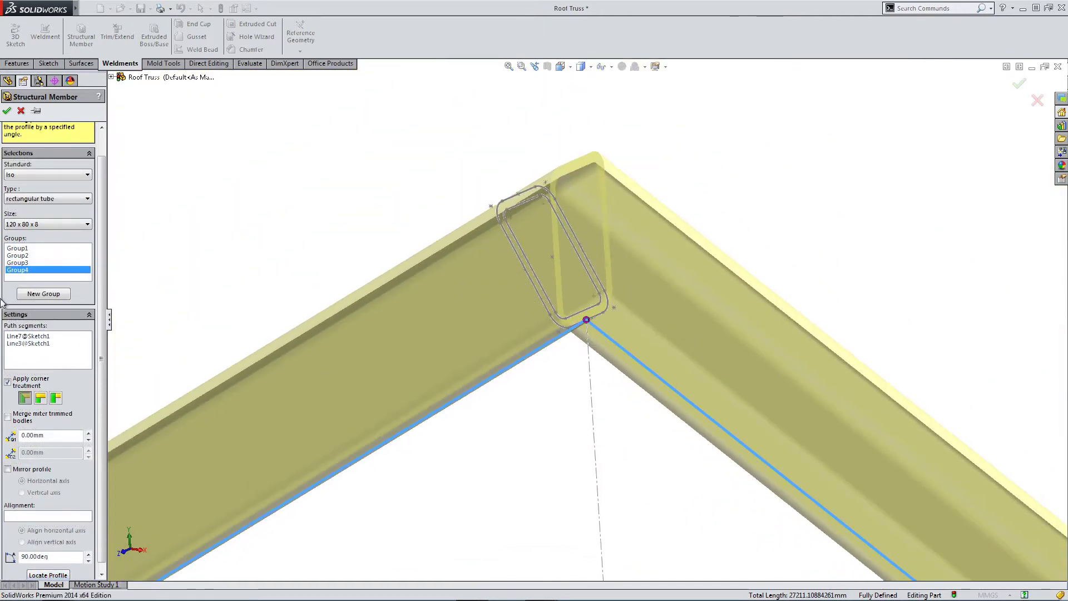
Add a fifth group to the structural member using the bottom chord lines of all four trusses
scroll(384, 416, up, 10)
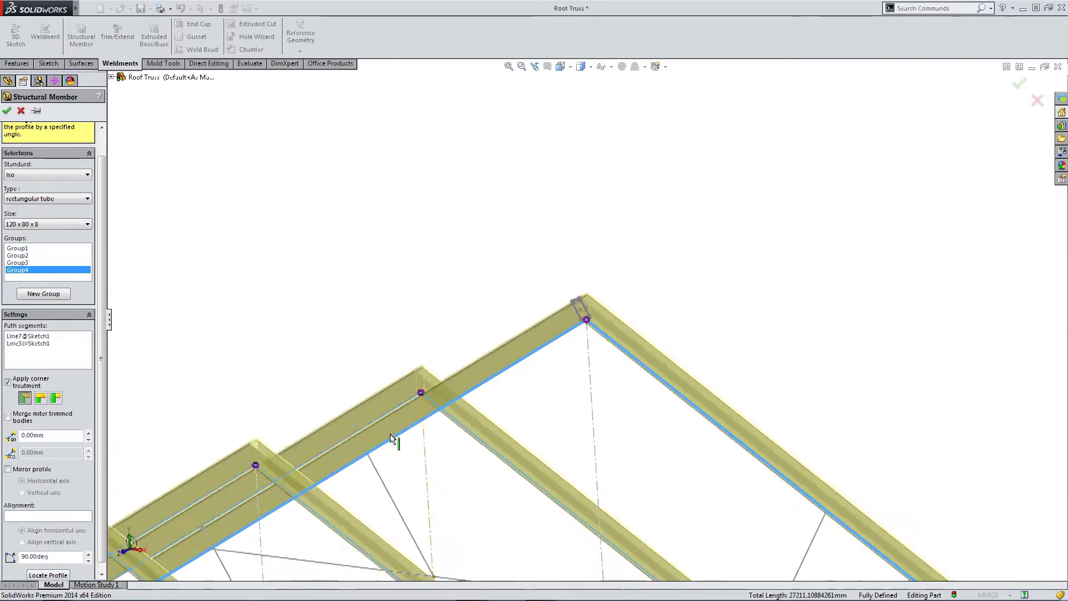
scroll(559, 273, down, 4)
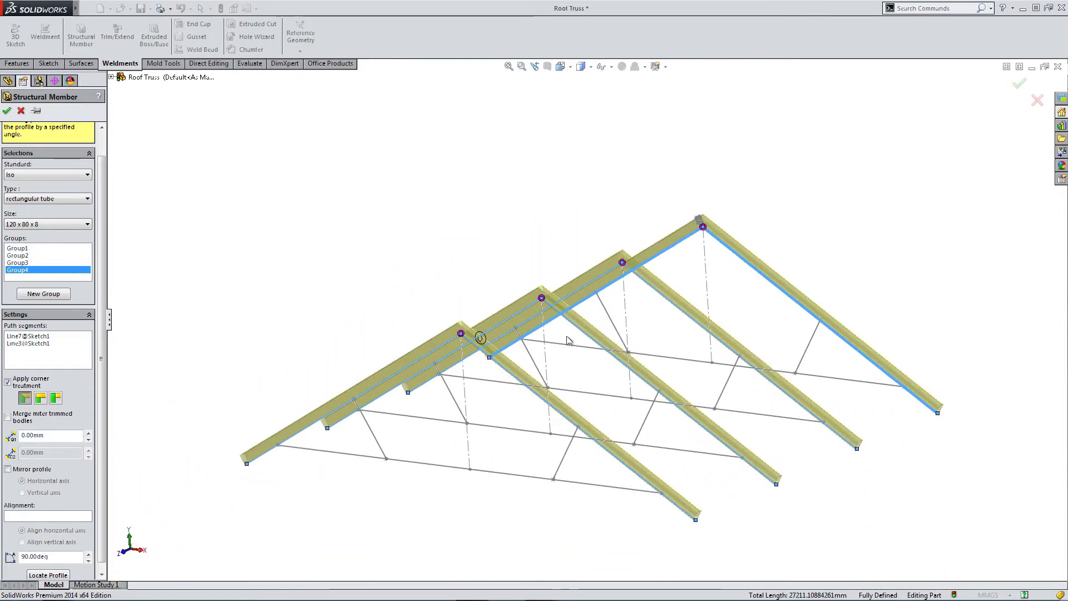
scroll(629, 330, down, 2)
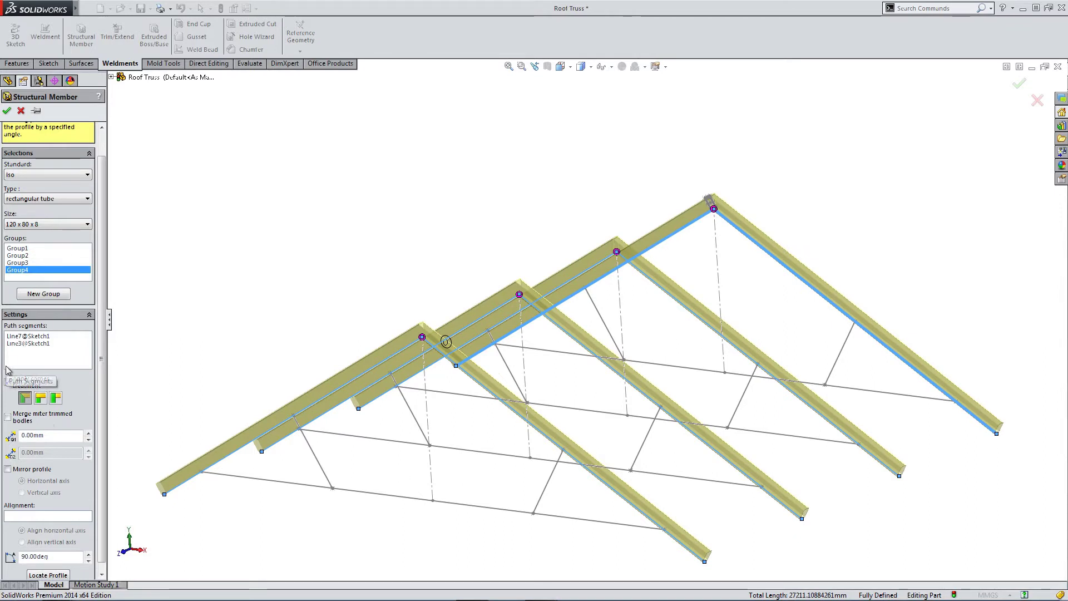
click(38, 294)
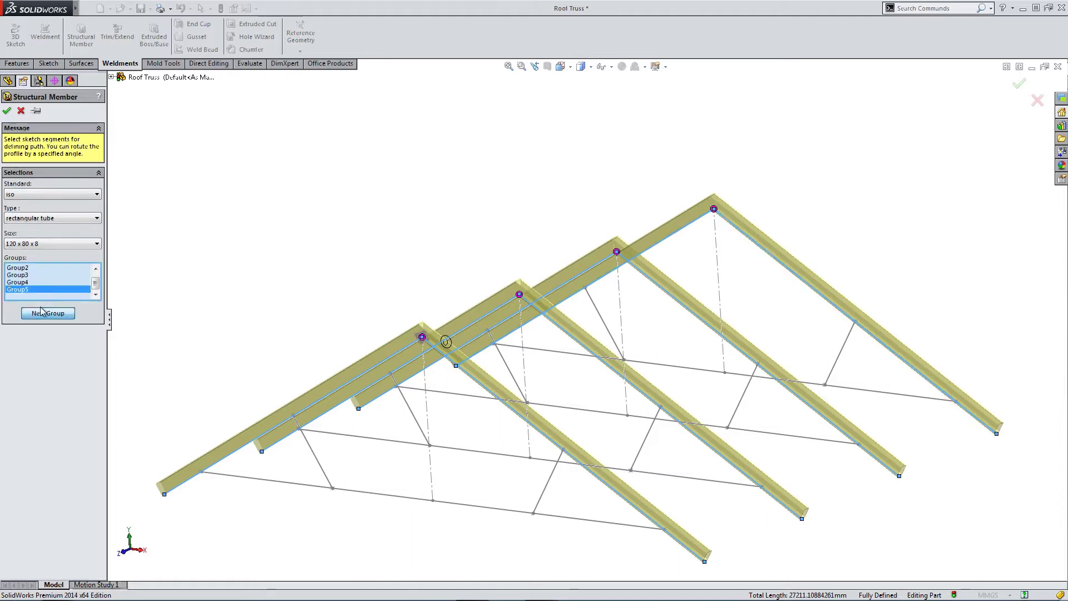
click(267, 480)
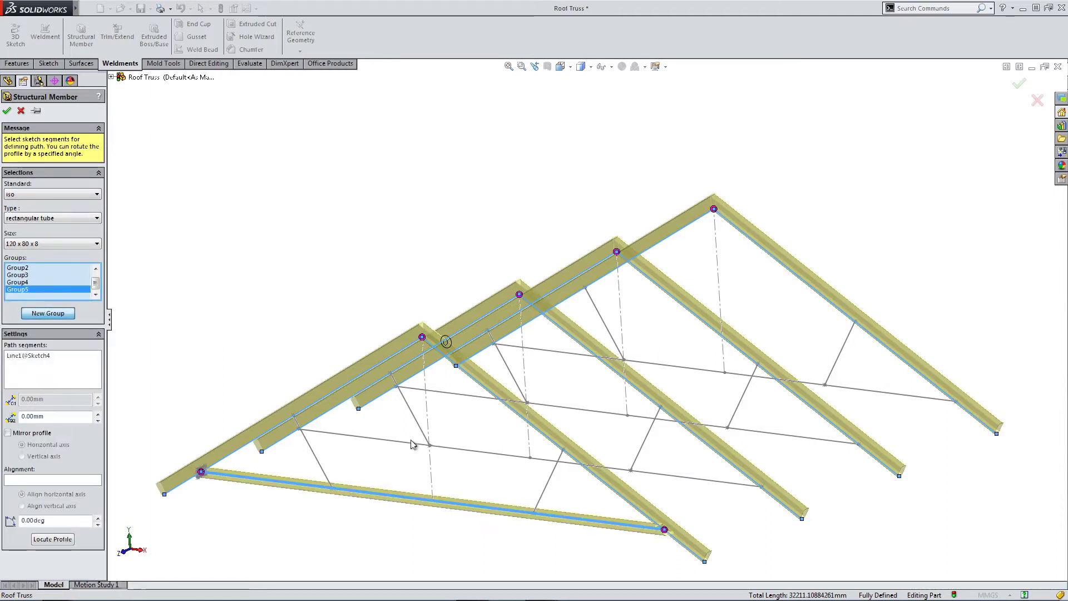
click(384, 442)
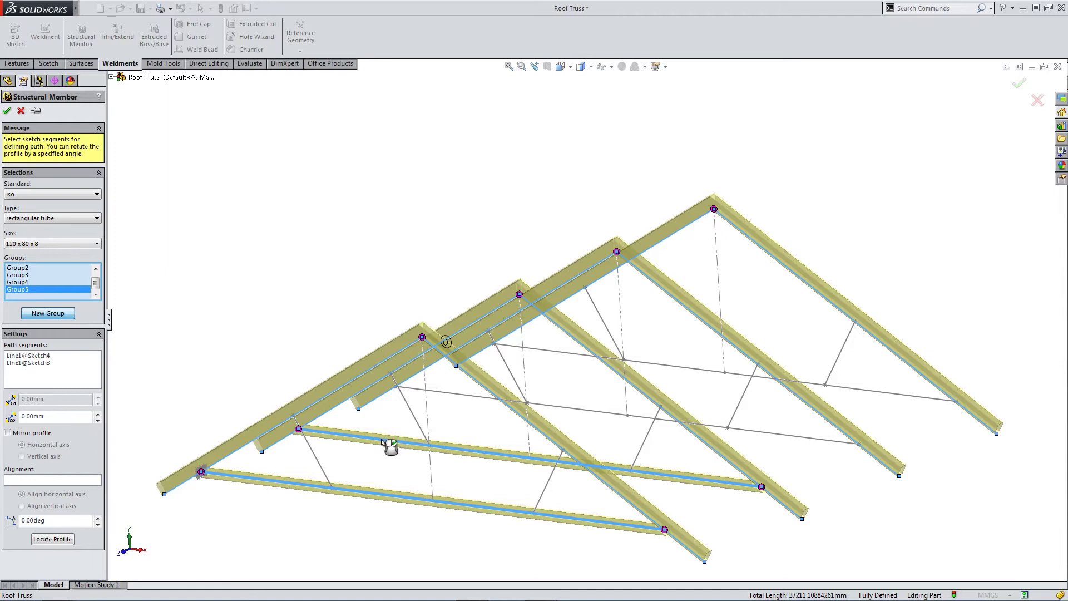
click(462, 396)
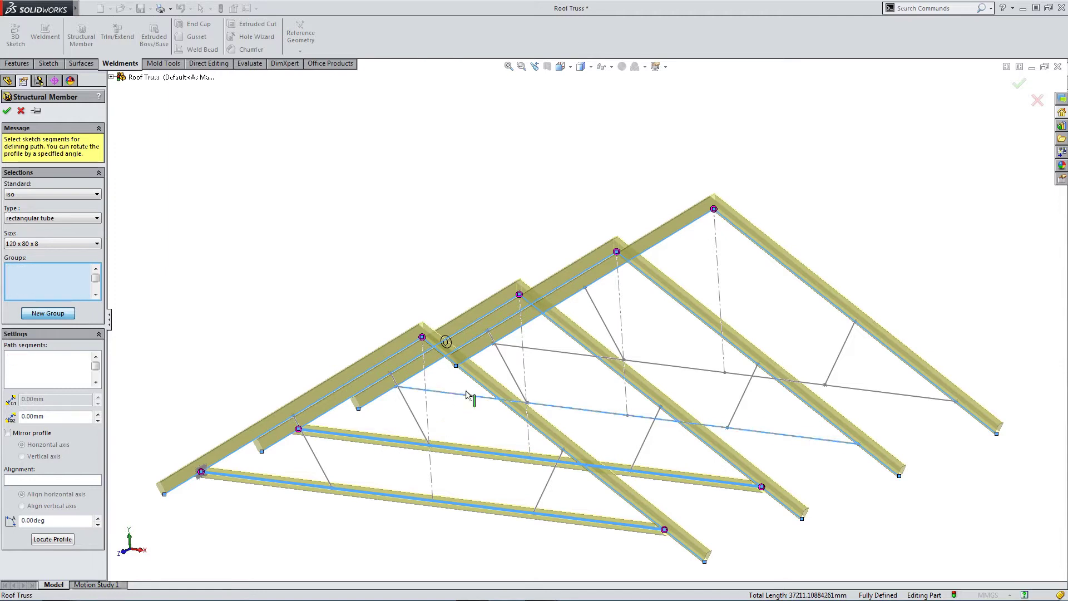
click(549, 352)
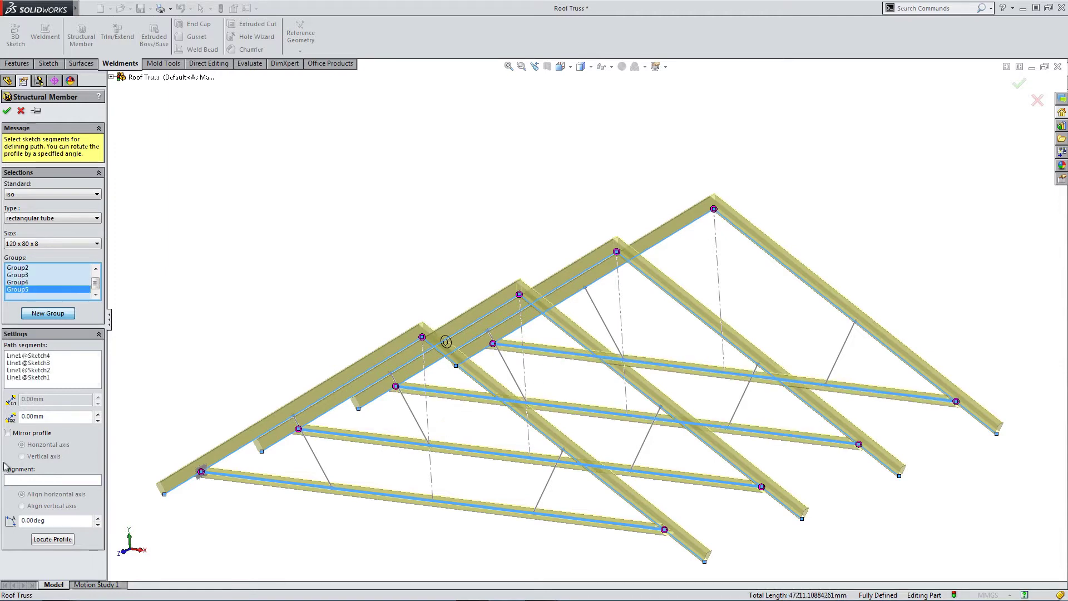
Rotate the bottom chord group's profile to 90 degrees and locate its pierce point at the midpoint of the lower short edge
click(48, 539)
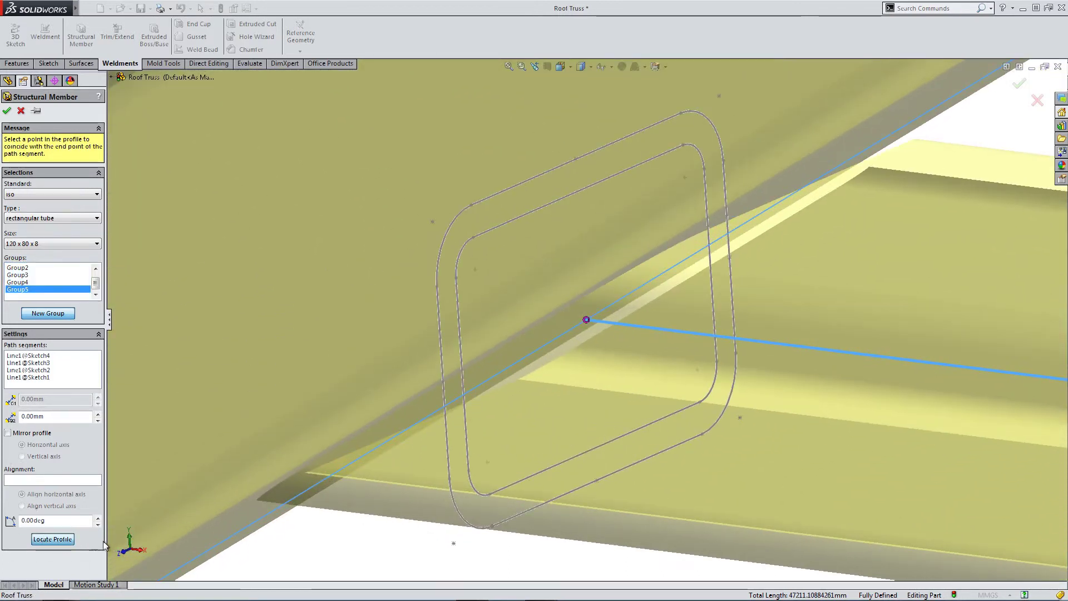
text(90)
key(Return)
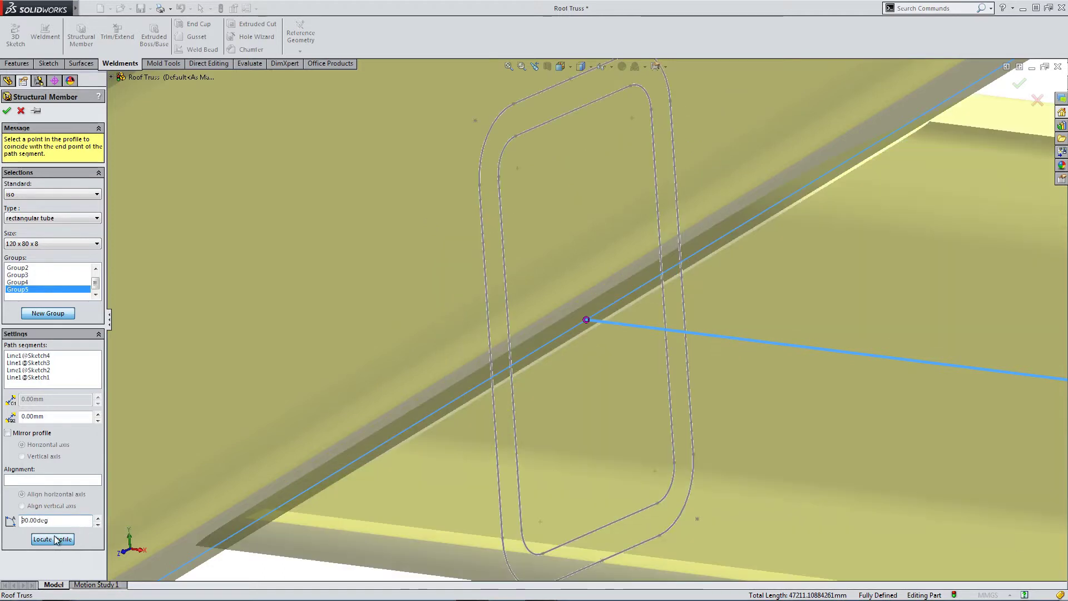
click(55, 539)
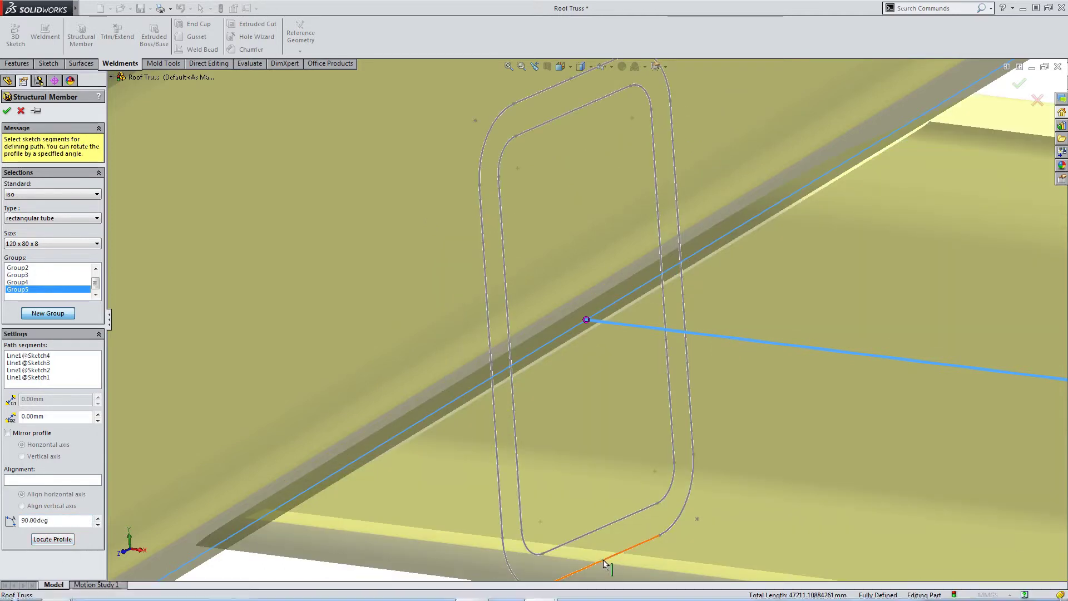
scroll(605, 558, up, 2)
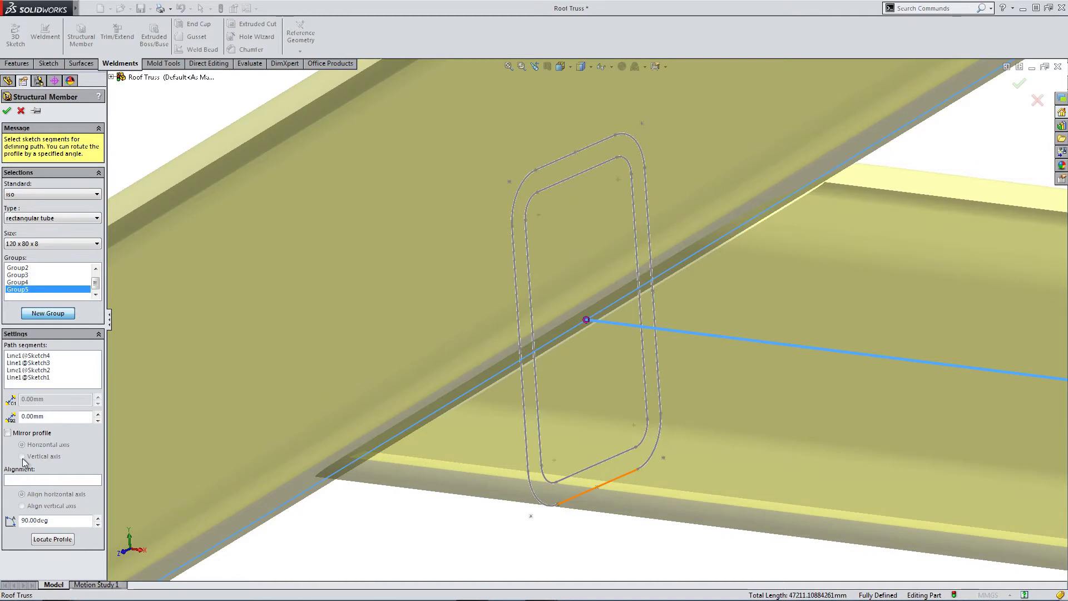
click(48, 539)
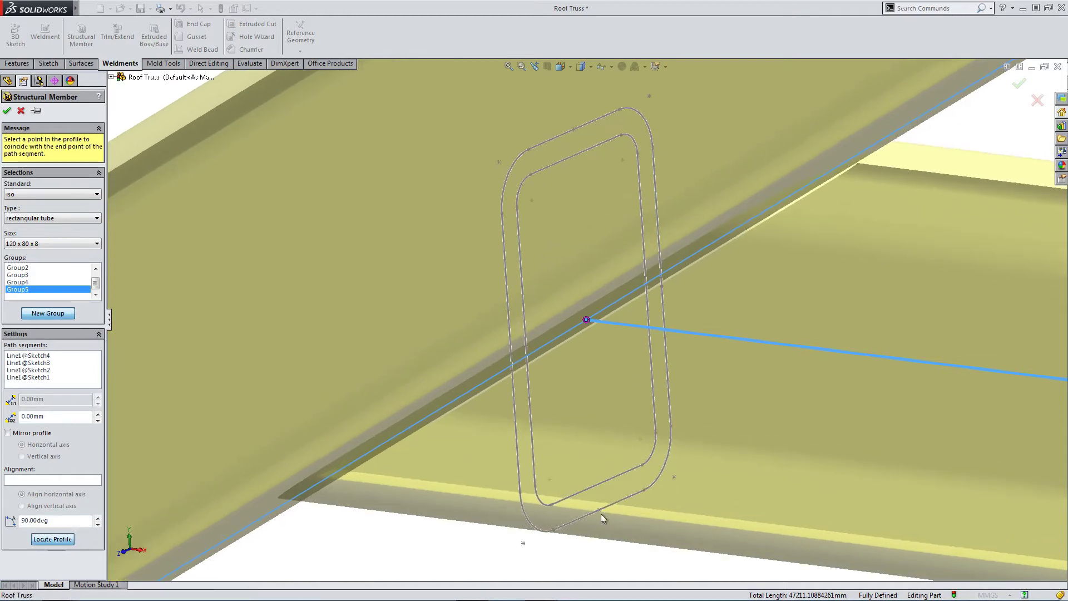
click(599, 510)
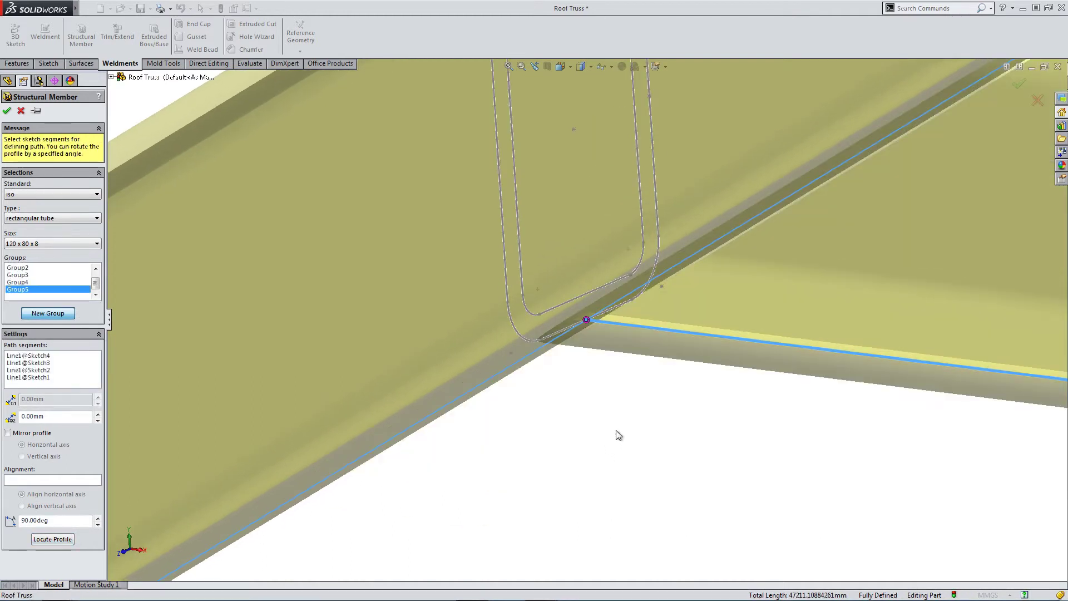
Check the bottom chord placement at the rafters and create the 120 x 80 x 8 rectangular tube structural member
scroll(616, 431, up, 5)
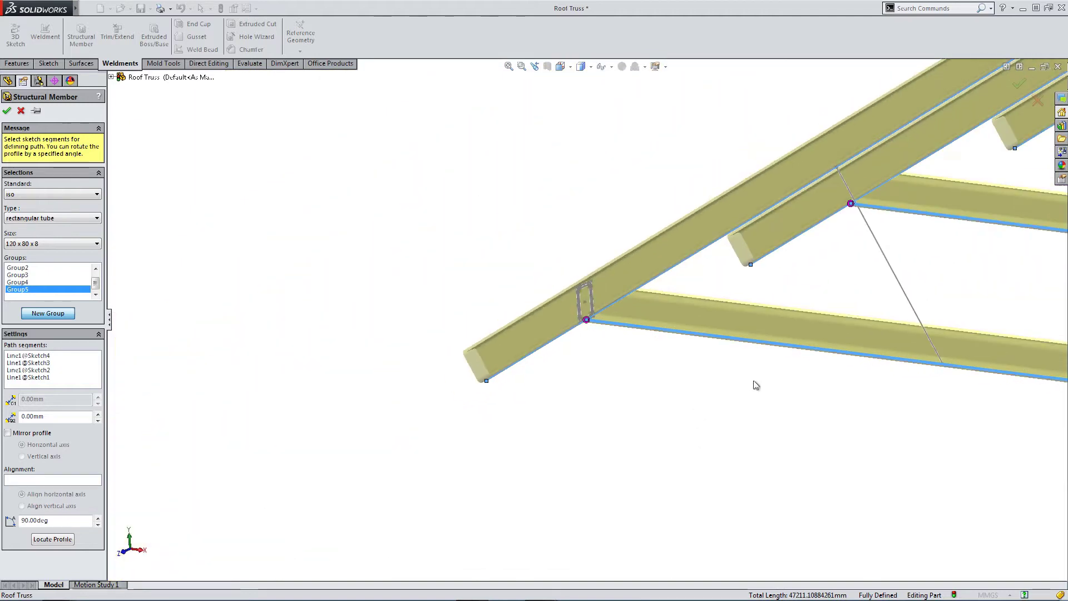
scroll(858, 225, down, 3)
middle_drag(841, 217, 795, 204)
scroll(795, 204, up, 3)
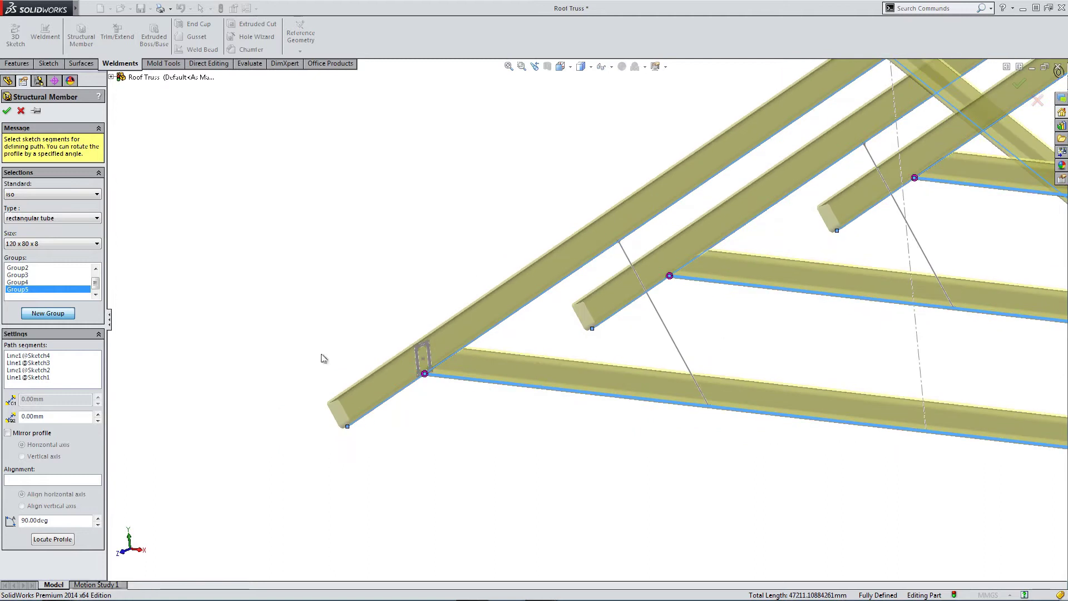
click(7, 110)
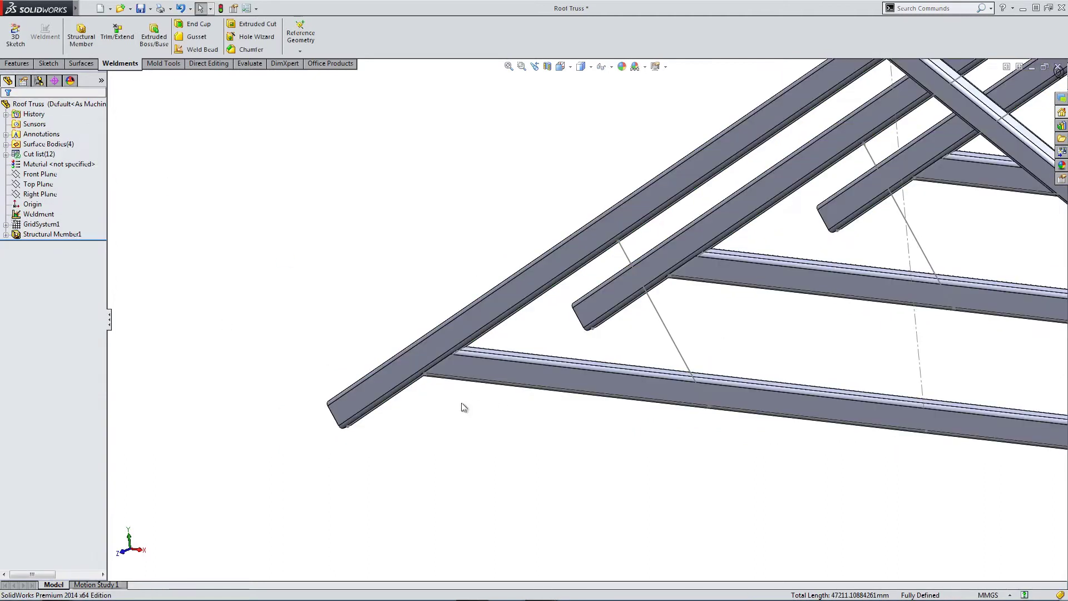
Examine the joint between a rafter and its bottom chord with the structural member feature highlighted
scroll(492, 363, down, 4)
middle_drag(493, 365, 481, 315)
click(54, 234)
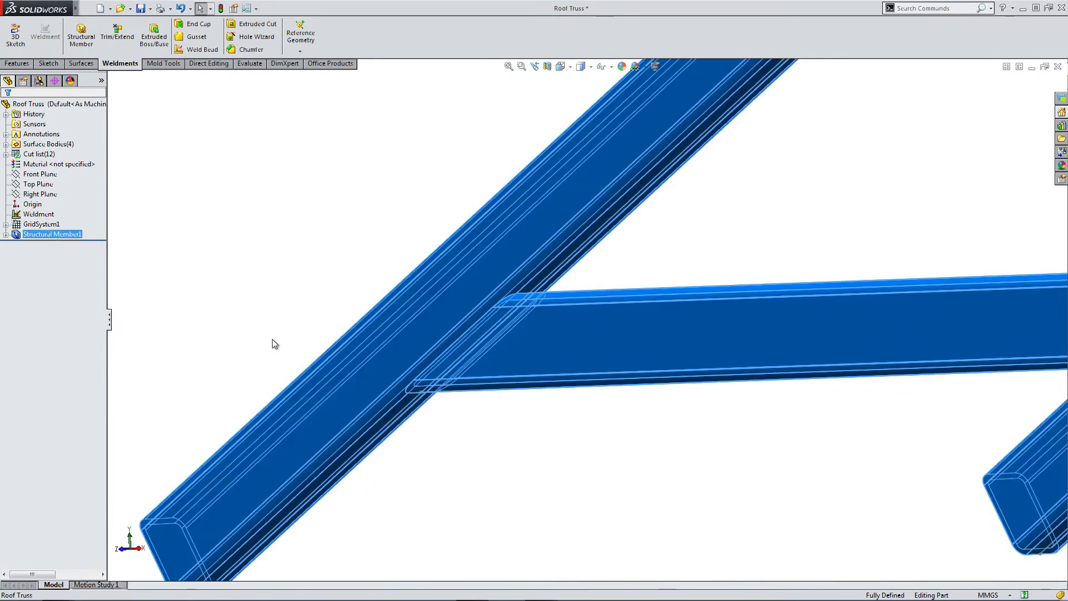
scroll(449, 320, down, 5)
middle_drag(450, 320, 451, 355)
scroll(545, 393, up, 5)
click(545, 445)
Examine the mitred ridge joints of the rafters and the overall arrangement of the four trusses
scroll(576, 424, up, 3)
scroll(722, 184, down, 6)
scroll(712, 205, down, 2)
middle_click(703, 186)
middle_drag(703, 187, 625, 257)
scroll(625, 257, up, 6)
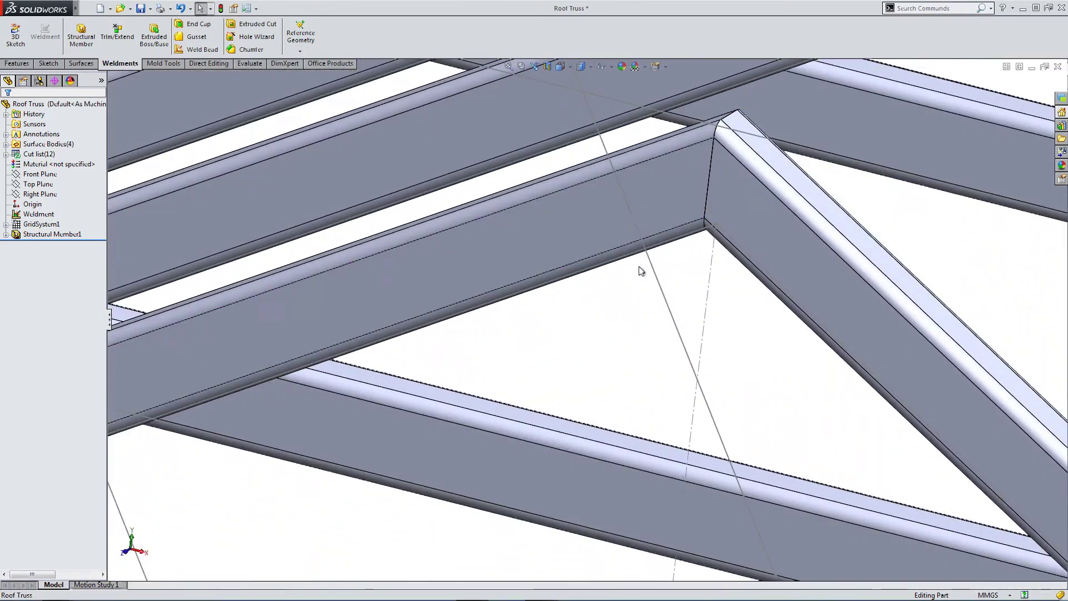
scroll(684, 298, up, 6)
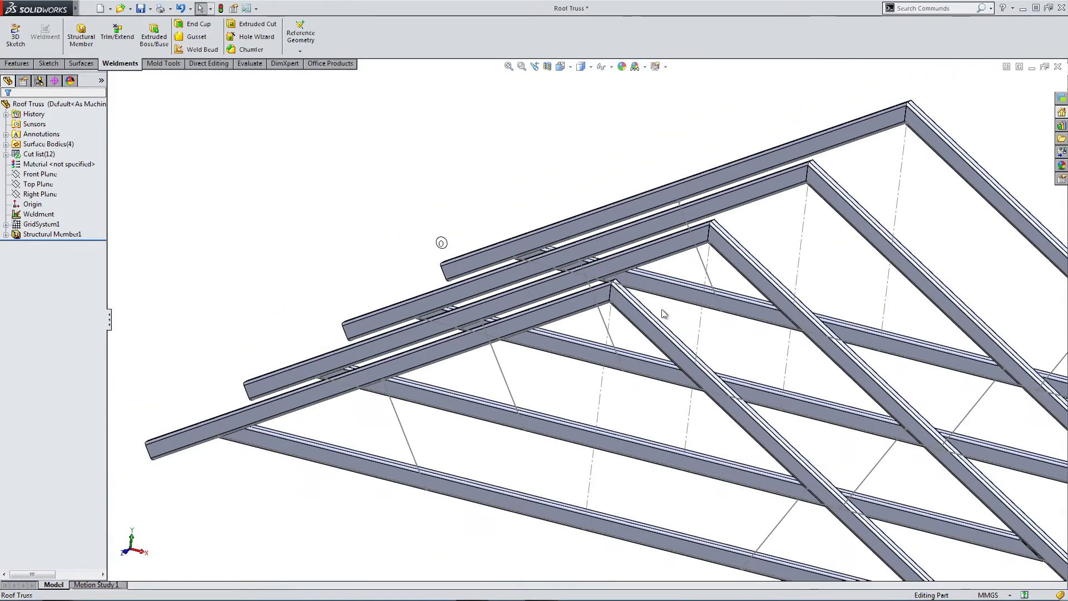
middle_drag(618, 297, 639, 355)
scroll(627, 320, down, 3)
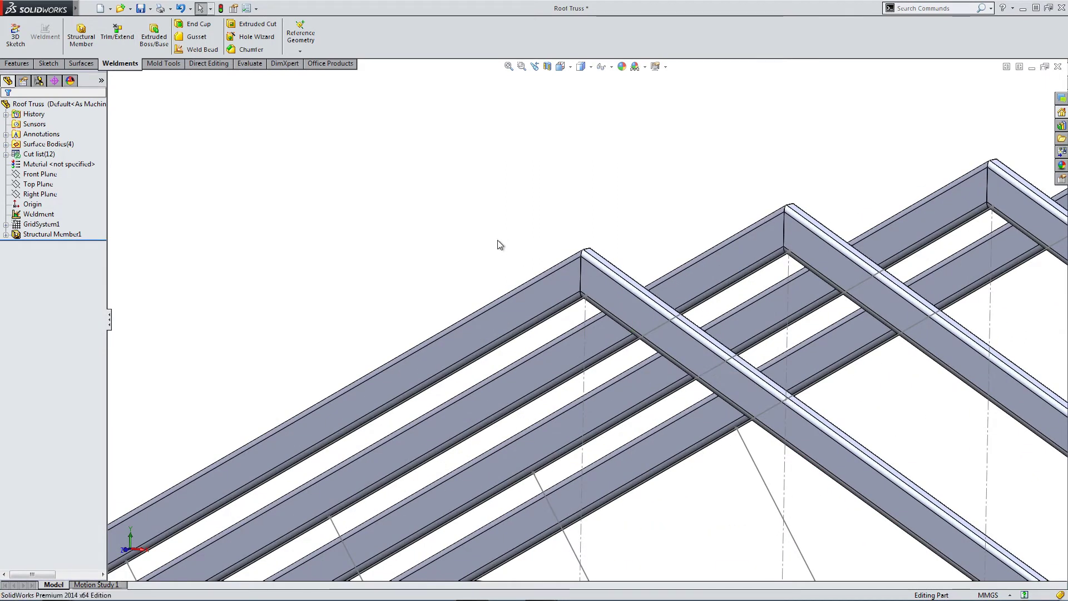
middle_drag(498, 244, 443, 277)
click(21, 234)
key(Escape)
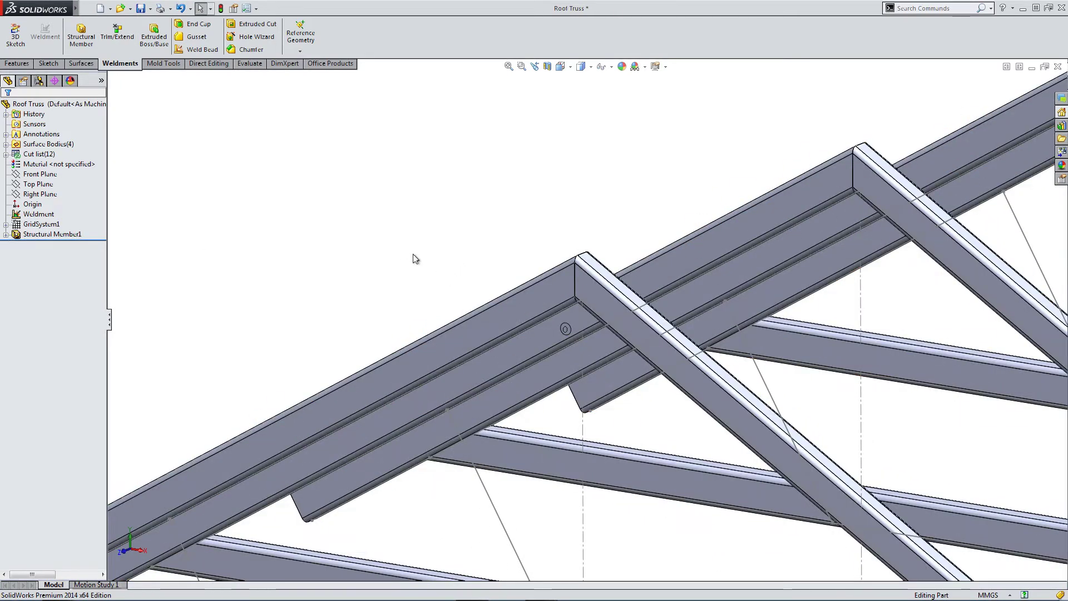
Start a new structural member for the truss webs using the ISO rectangular tube in size 70 x 40 x 5
scroll(422, 261, up, 5)
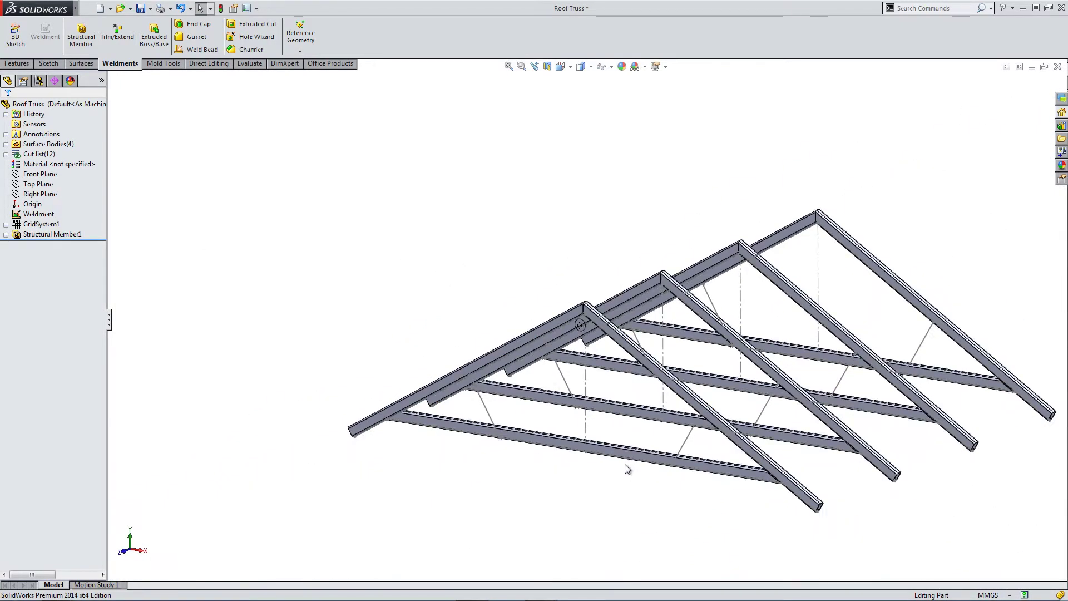
middle_drag(633, 404, 623, 386)
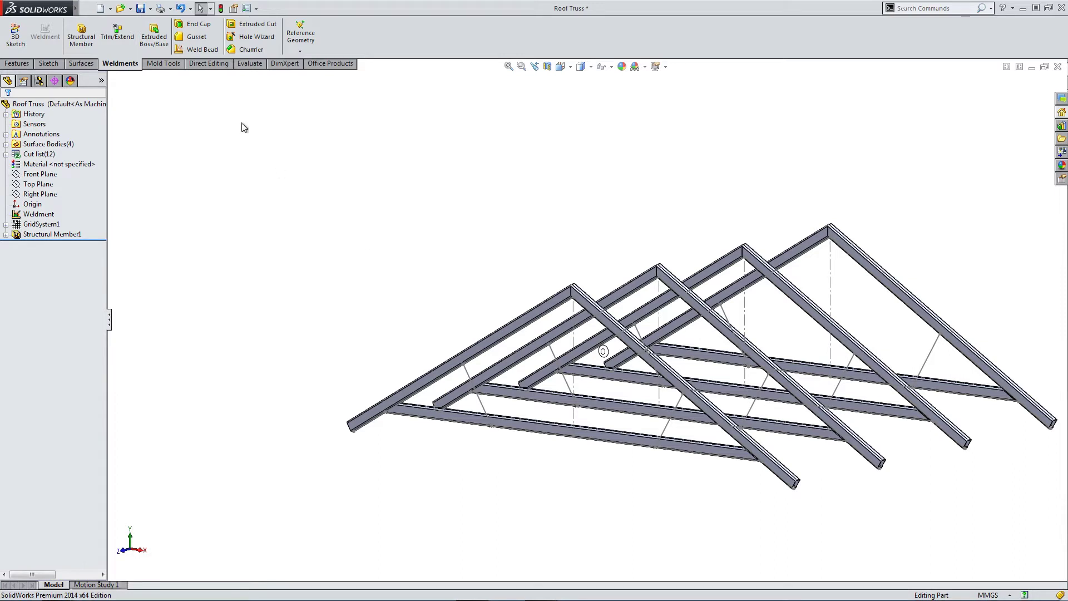
click(82, 36)
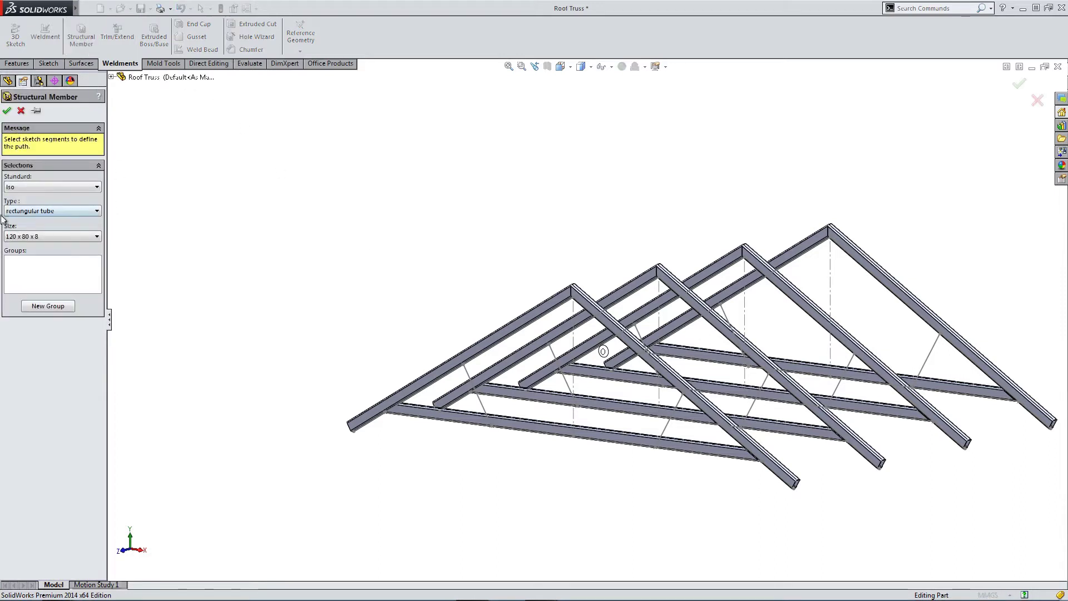
click(21, 237)
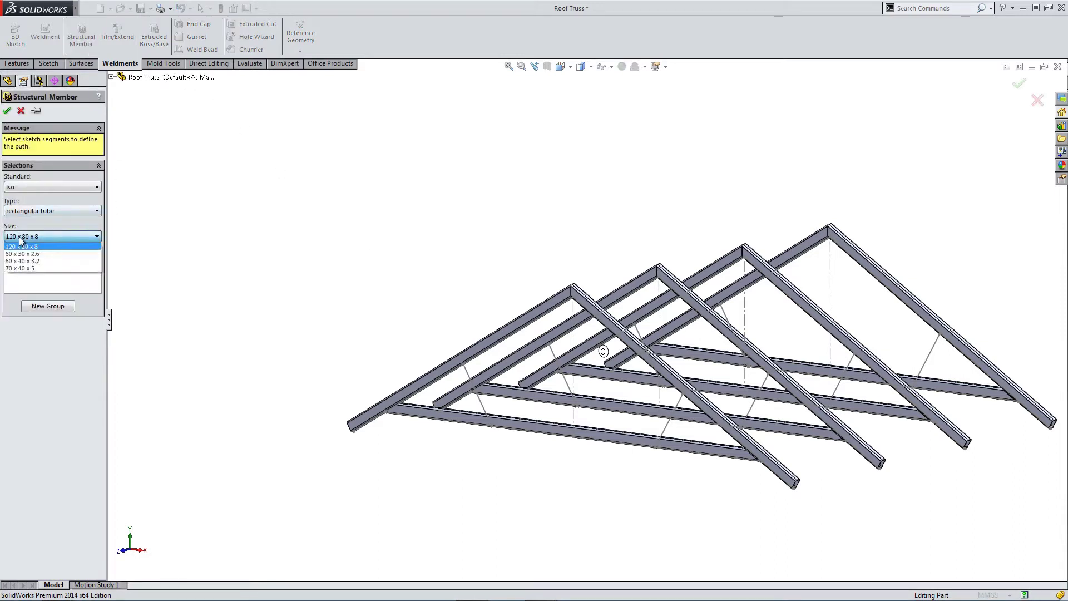
click(20, 268)
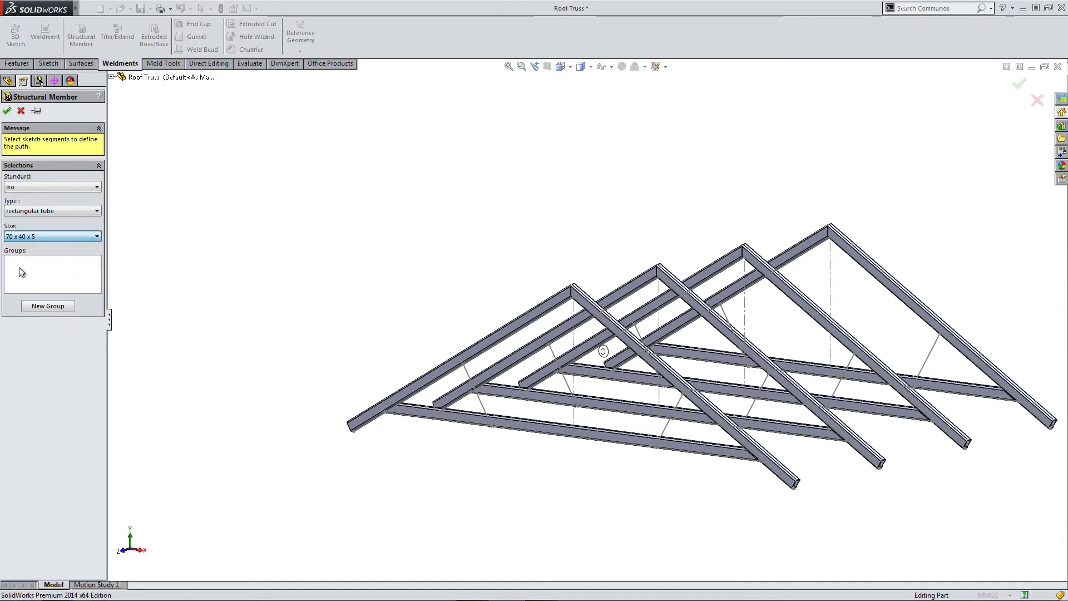
Add the four parallel web lines under the rafters on the origin-side slope as the first group's path segments
click(36, 307)
middle_drag(592, 328, 547, 406)
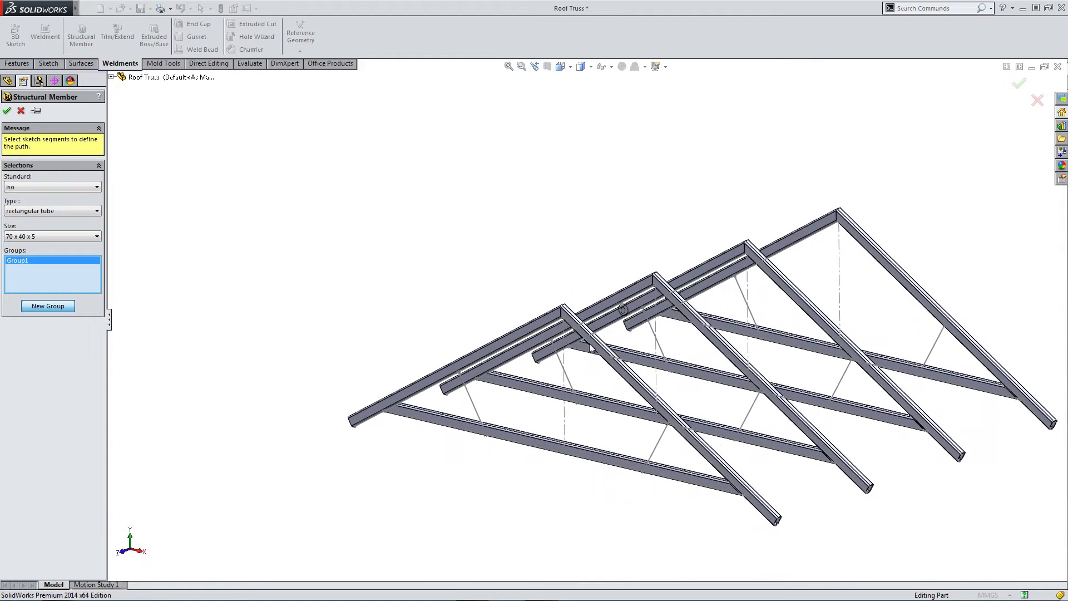
click(471, 398)
click(565, 370)
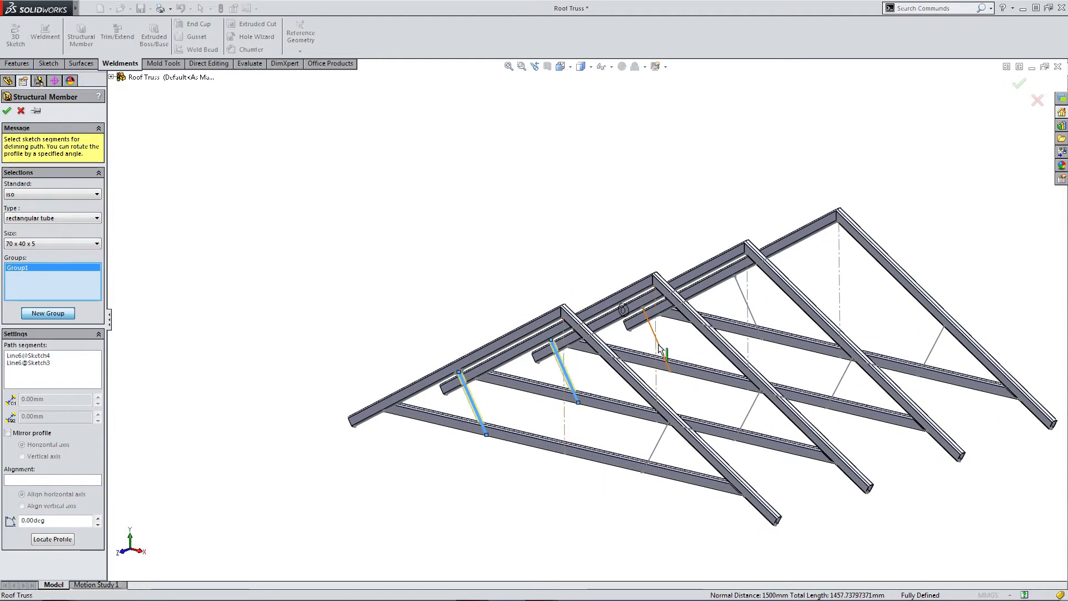
click(658, 346)
click(745, 303)
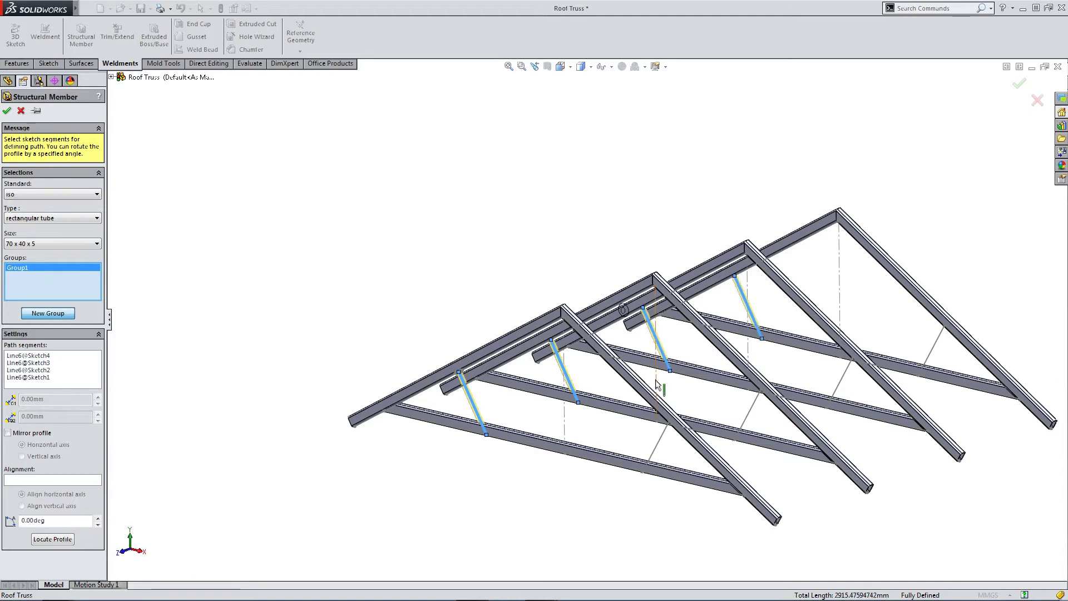
Inspect the first web group's profile where it meets the rafter and rotate it to 90 degrees
scroll(473, 383, down, 5)
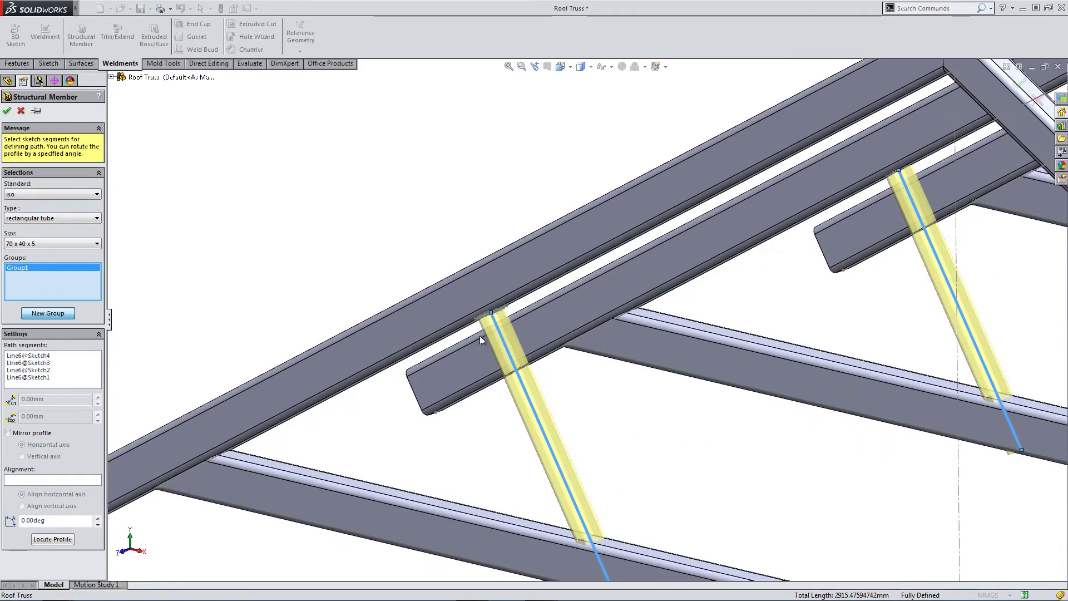
middle_drag(479, 332, 482, 233)
scroll(493, 313, down, 2)
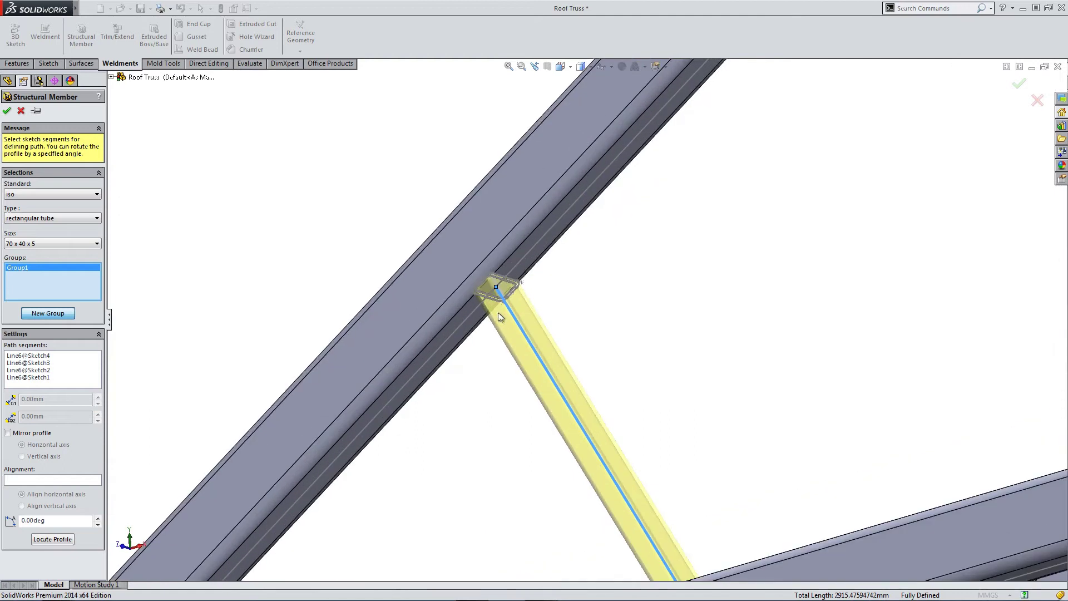
scroll(510, 349, up, 3)
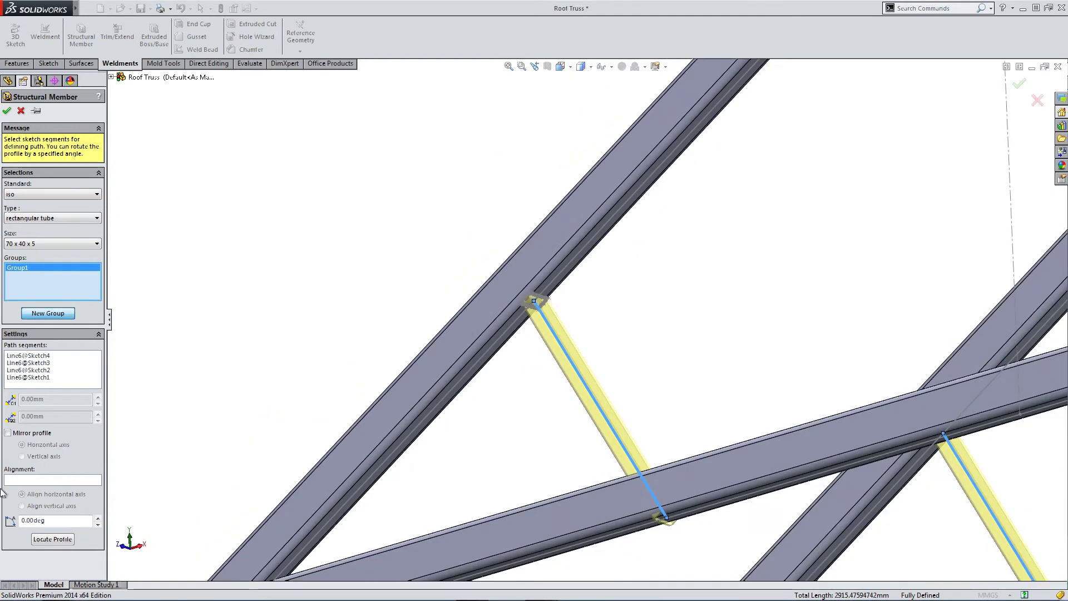
click(52, 539)
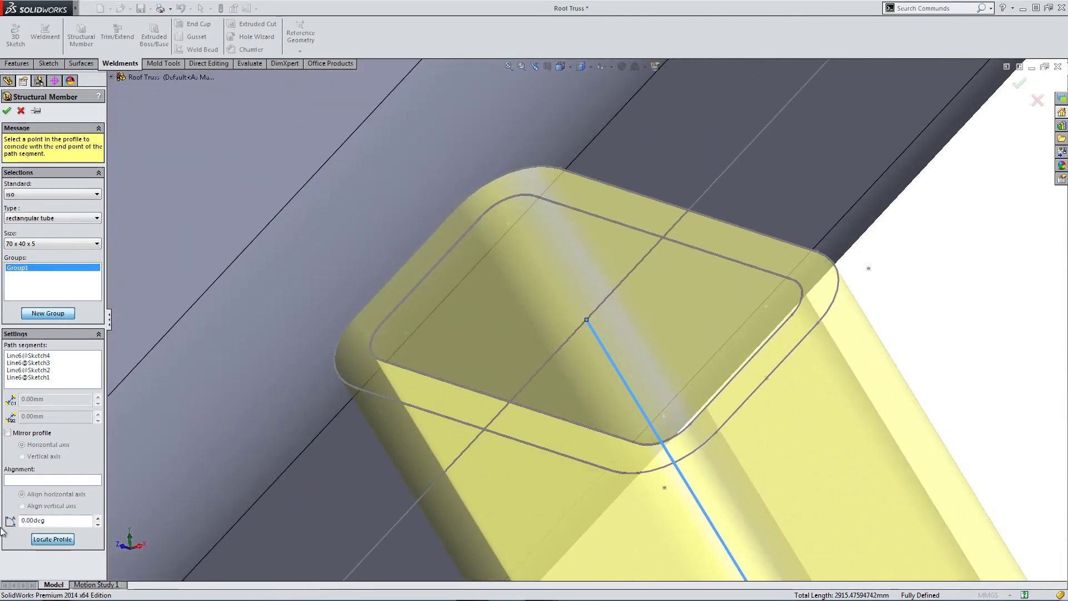
click(65, 524)
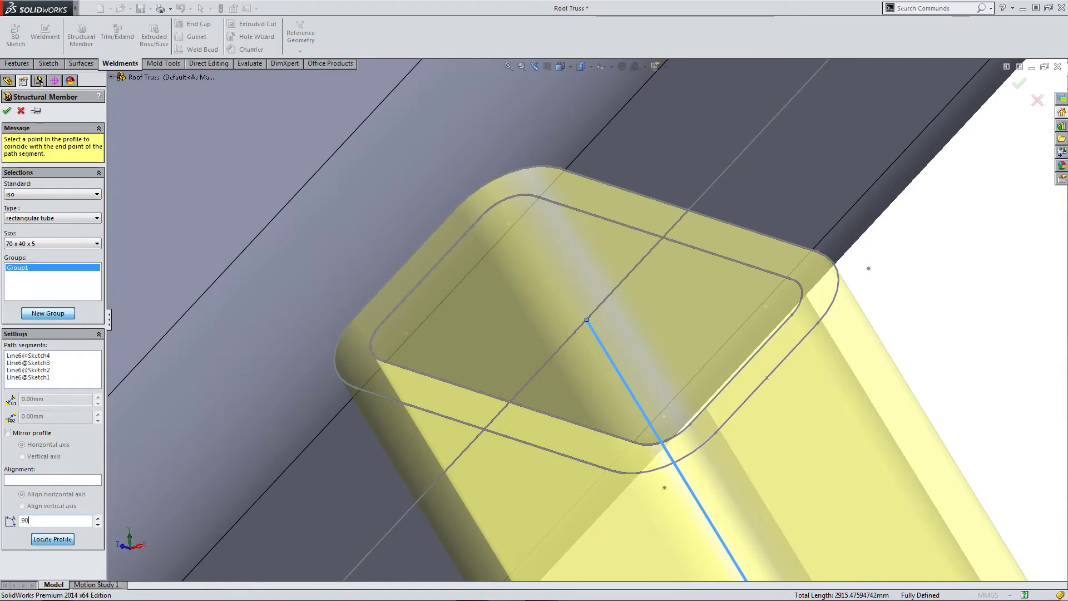
text(90)
key(Return)
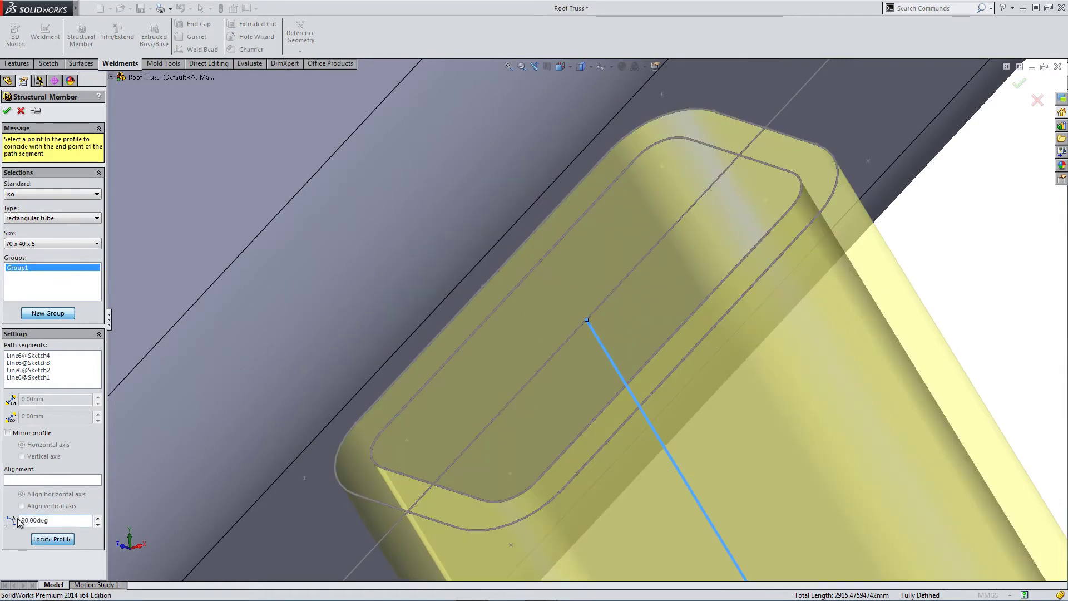
Create a second group from the four oppositely inclined web lines under the other rafter slope
click(49, 312)
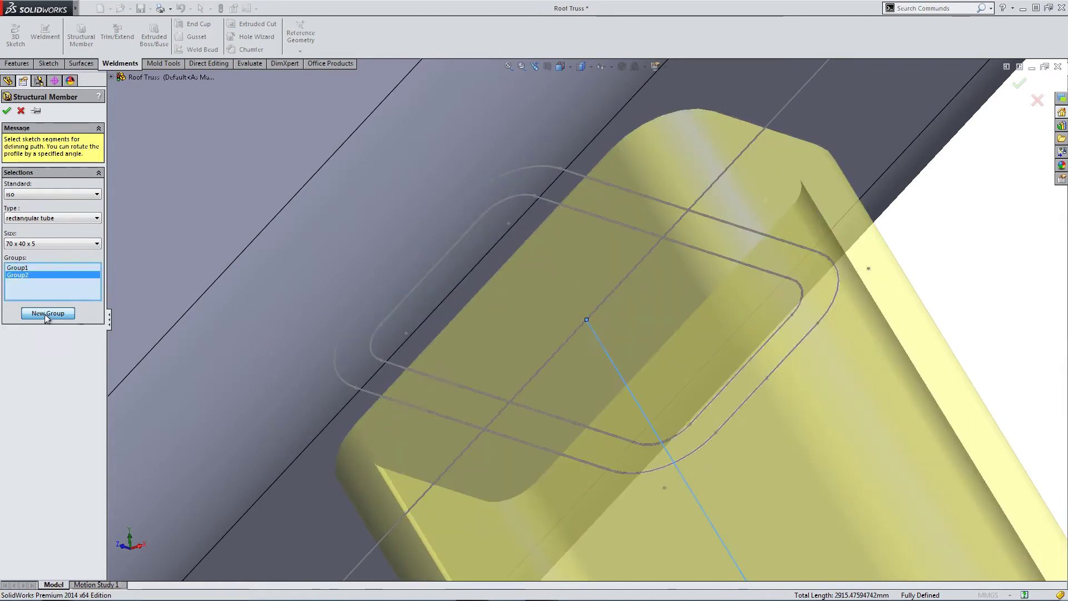
scroll(750, 318, up, 12)
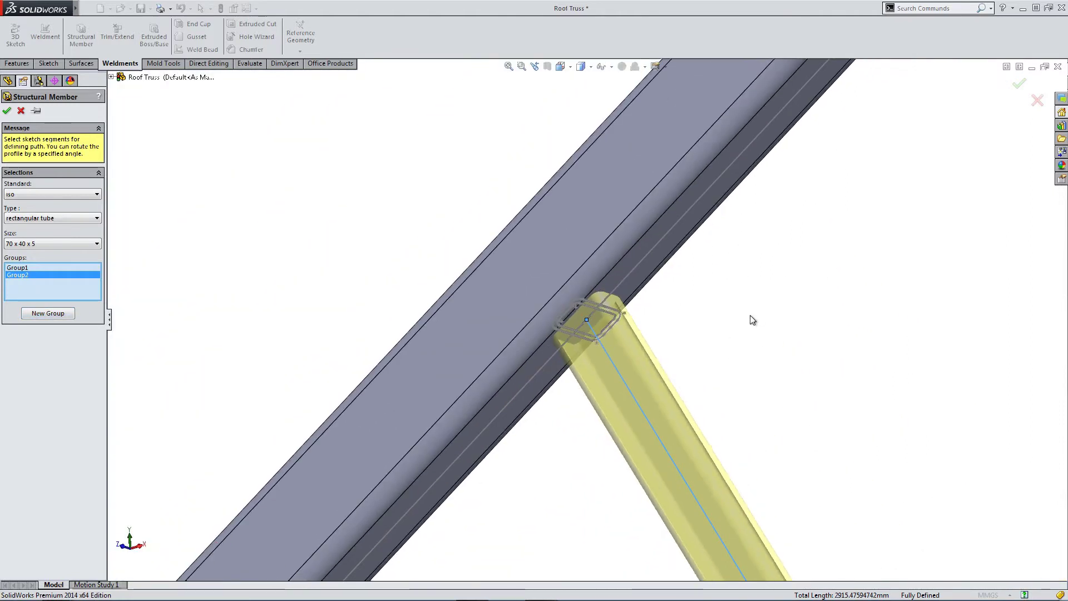
scroll(803, 325, up, 2)
middle_drag(798, 472, 825, 328)
scroll(940, 298, up, 2)
scroll(910, 274, down, 3)
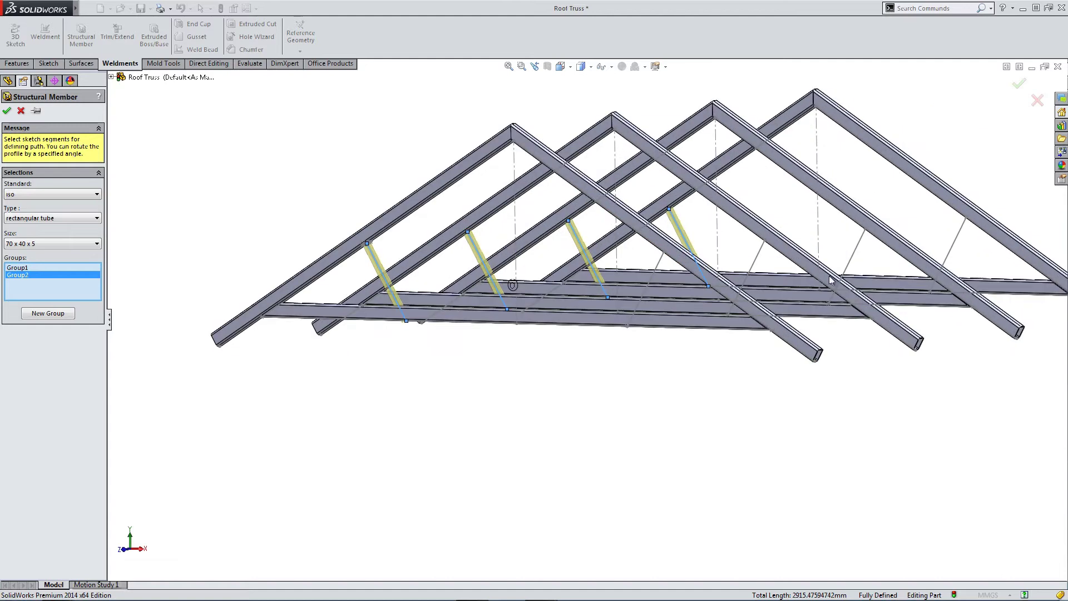
click(661, 265)
click(761, 254)
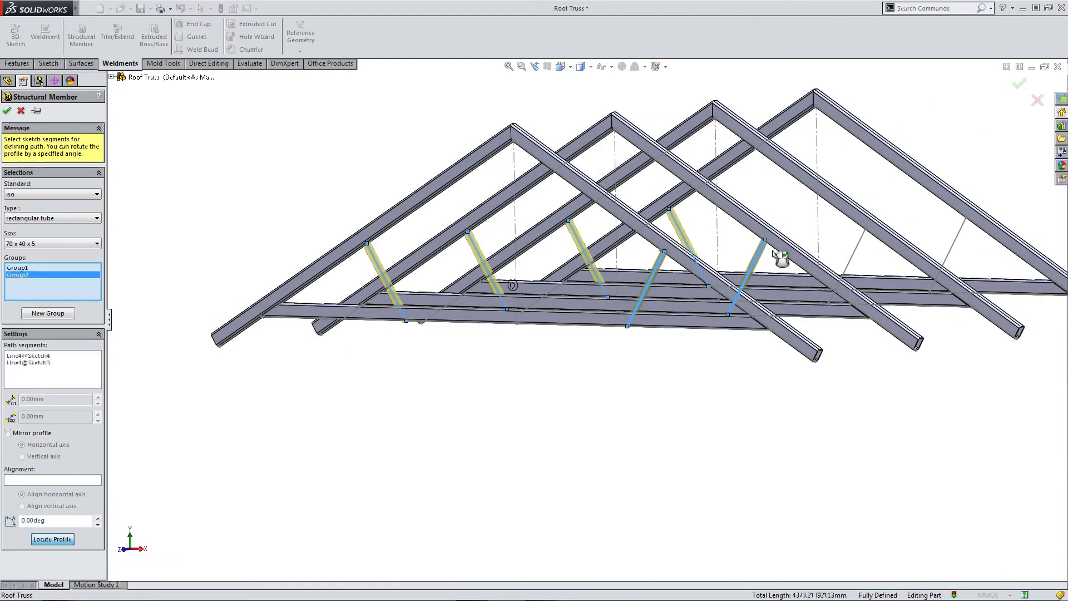
click(855, 251)
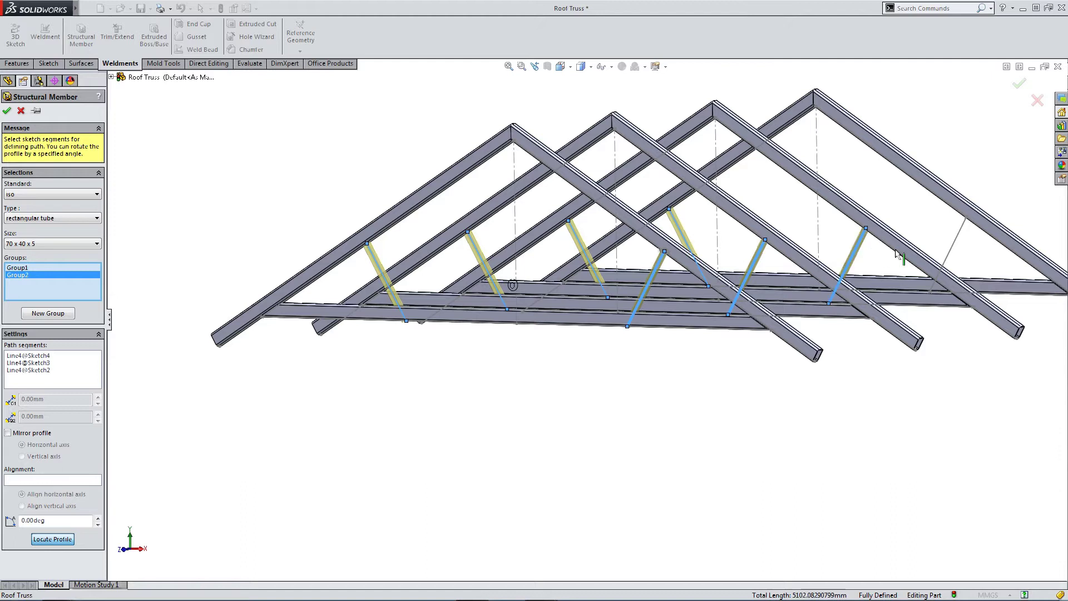
click(955, 241)
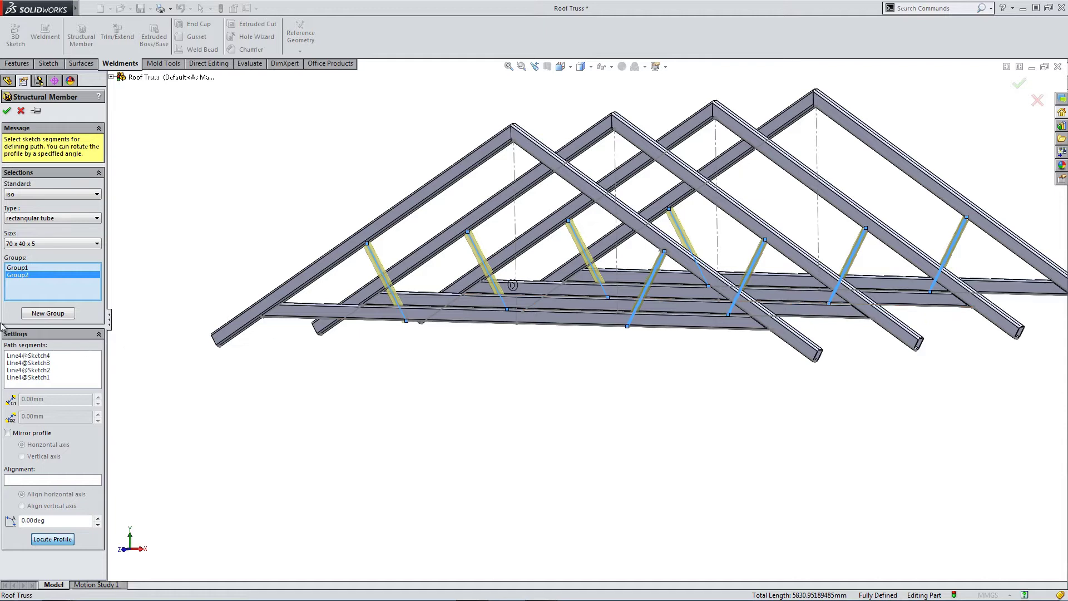
Rotate the second web group's profile to 90 degrees and create the 70 x 40 x 5 rectangular tube structural member
click(54, 542)
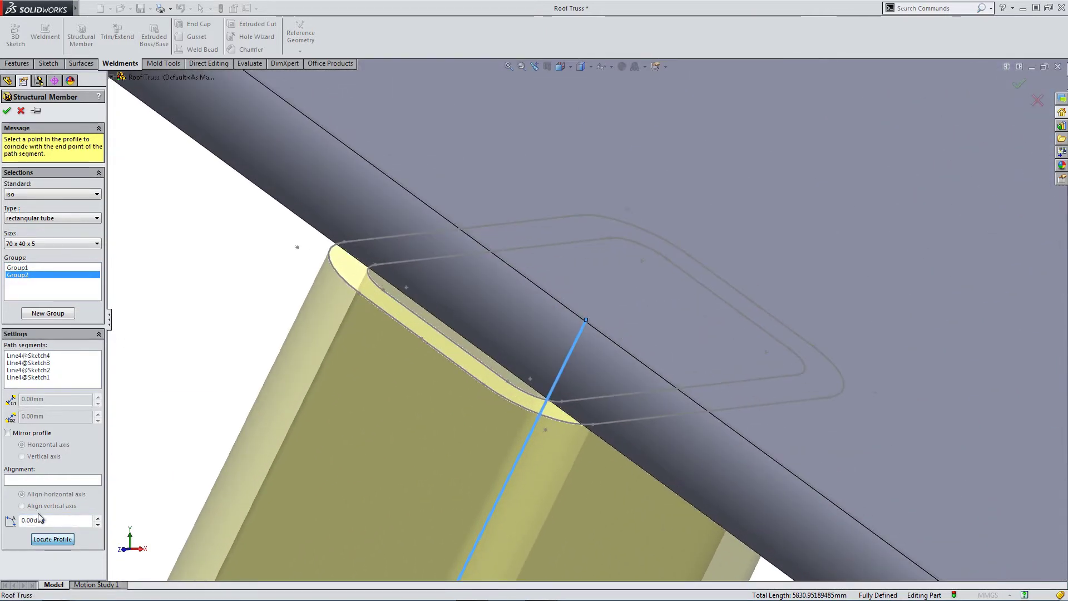
double_click(43, 520)
key(Return)
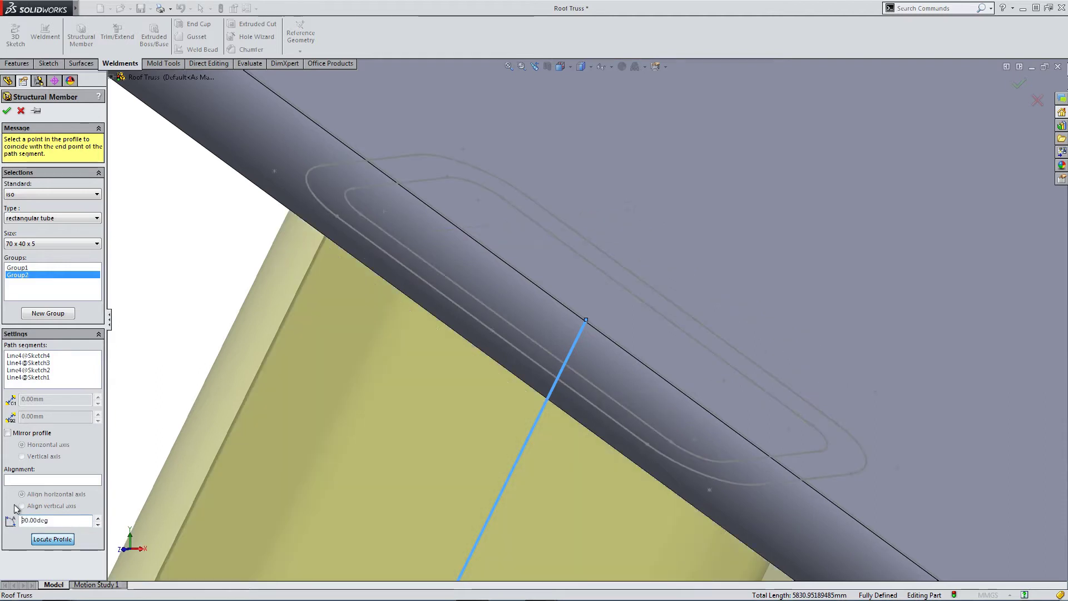
middle_drag(282, 341, 356, 327)
scroll(293, 347, up, 5)
middle_drag(329, 364, 373, 310)
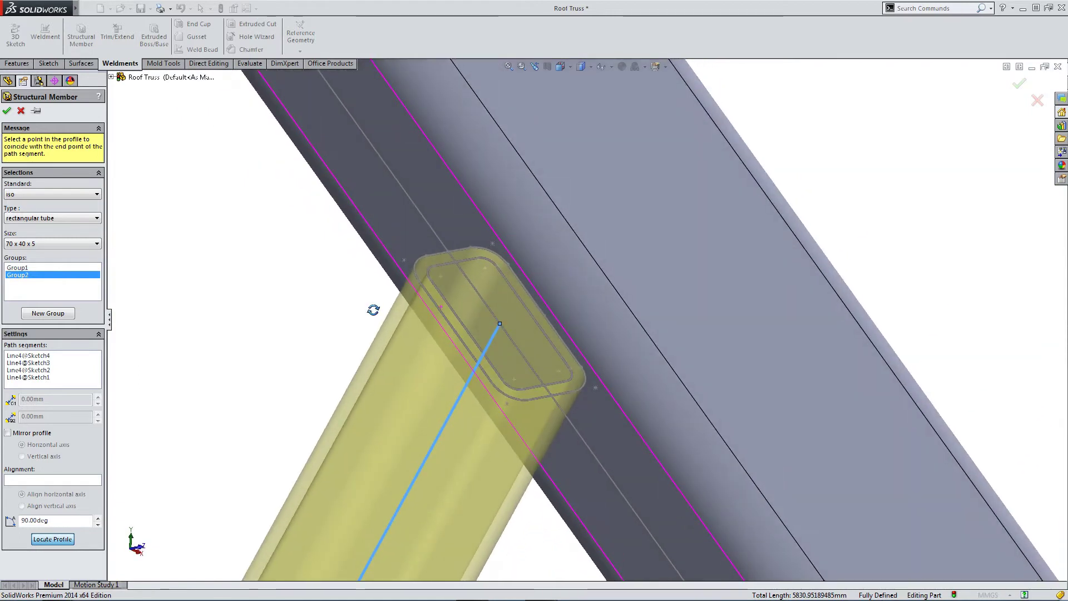
click(8, 112)
Examine the ends of the new web members where they meet the rafters and bottom chords
scroll(346, 305, up, 3)
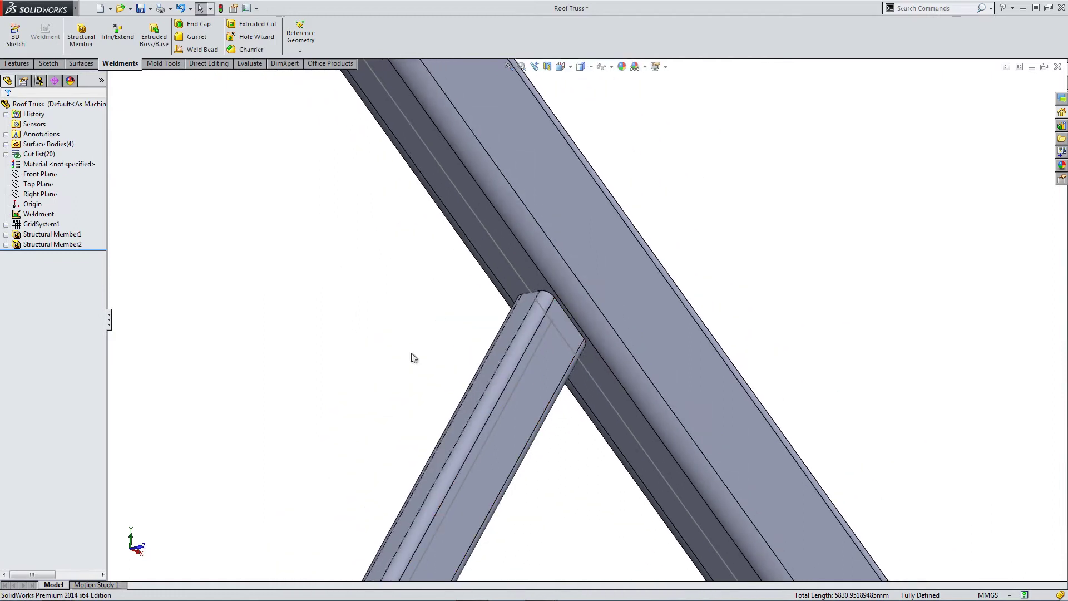
click(66, 254)
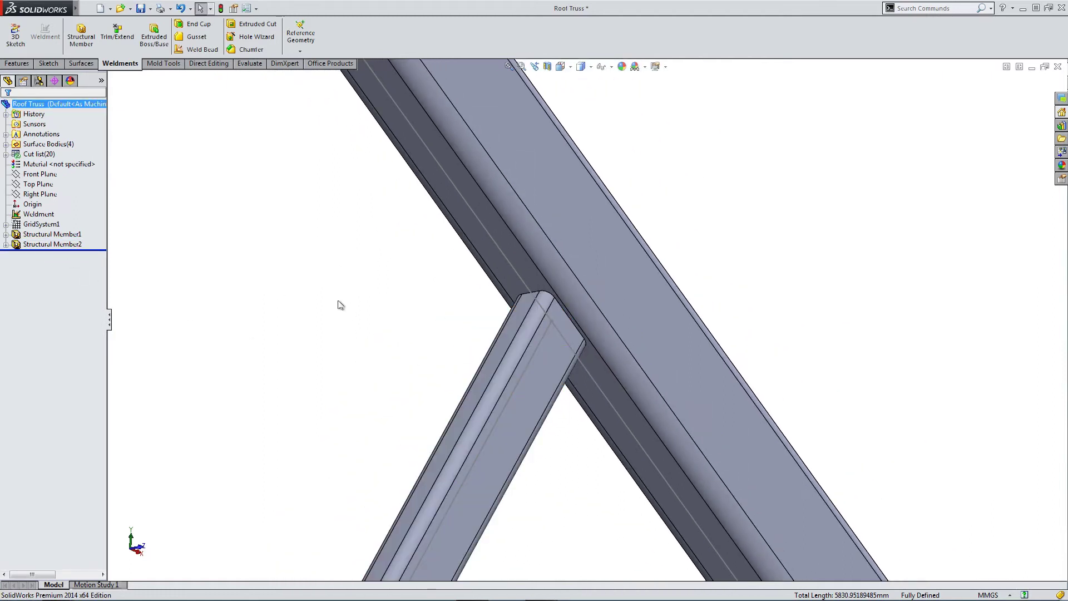
click(51, 243)
scroll(417, 362, up, 5)
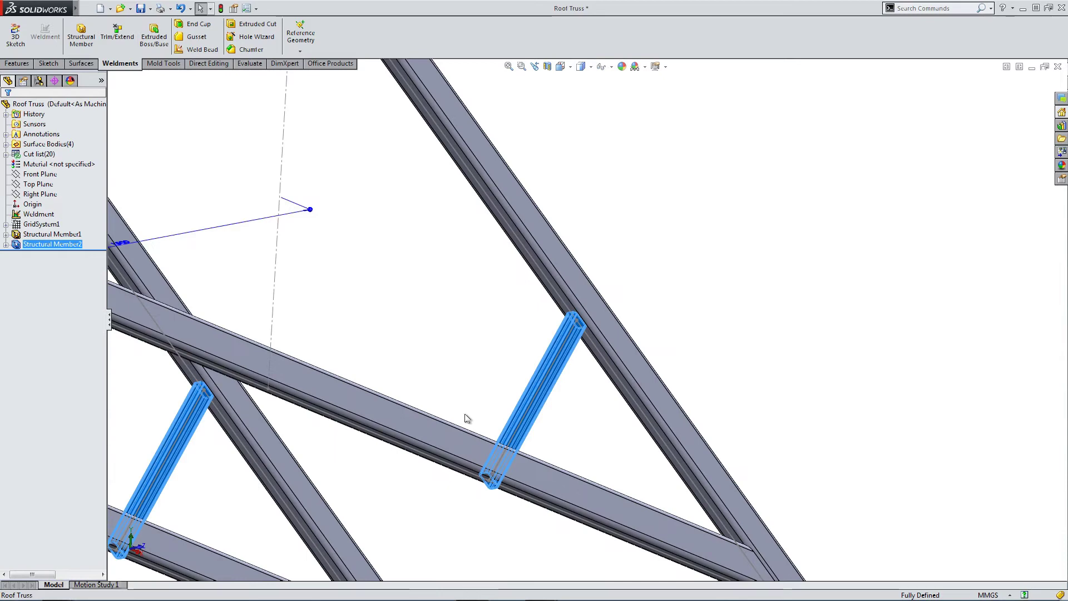
middle_drag(486, 450, 391, 498)
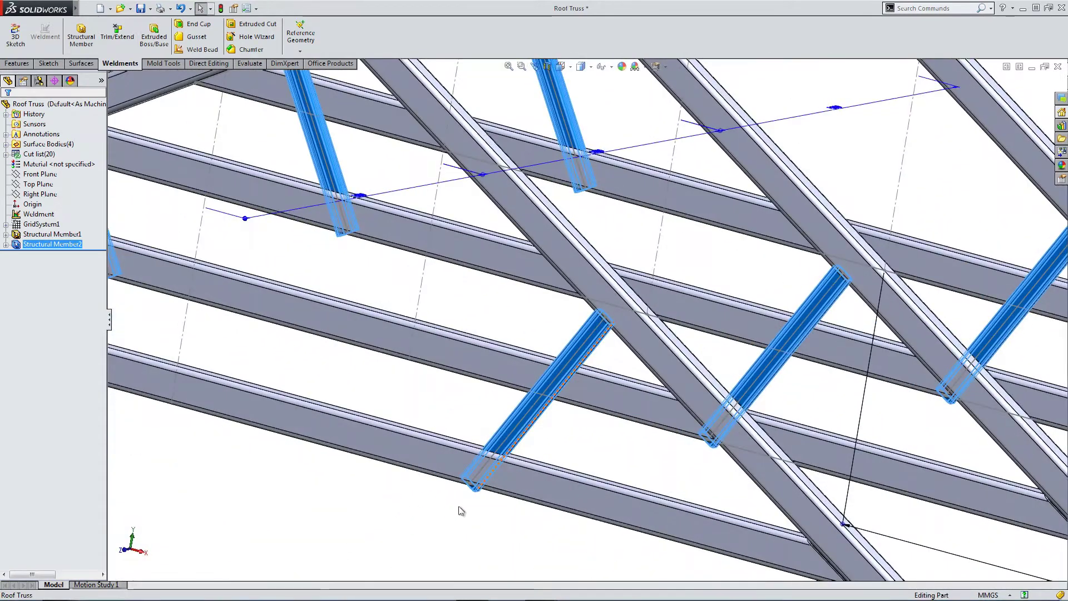
scroll(483, 480, down, 4)
scroll(487, 452, down, 2)
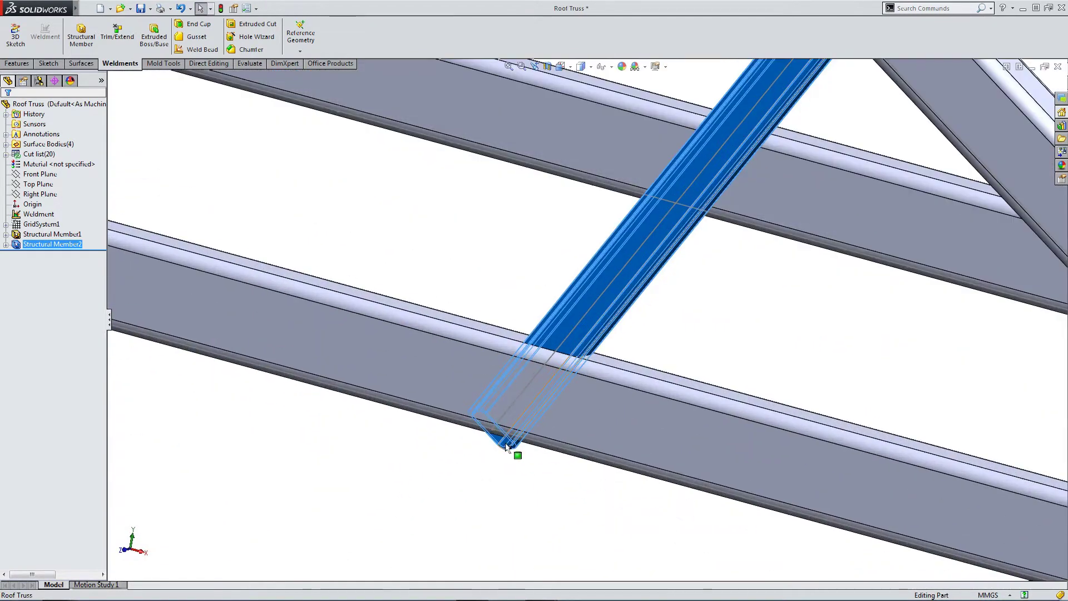
key(Escape)
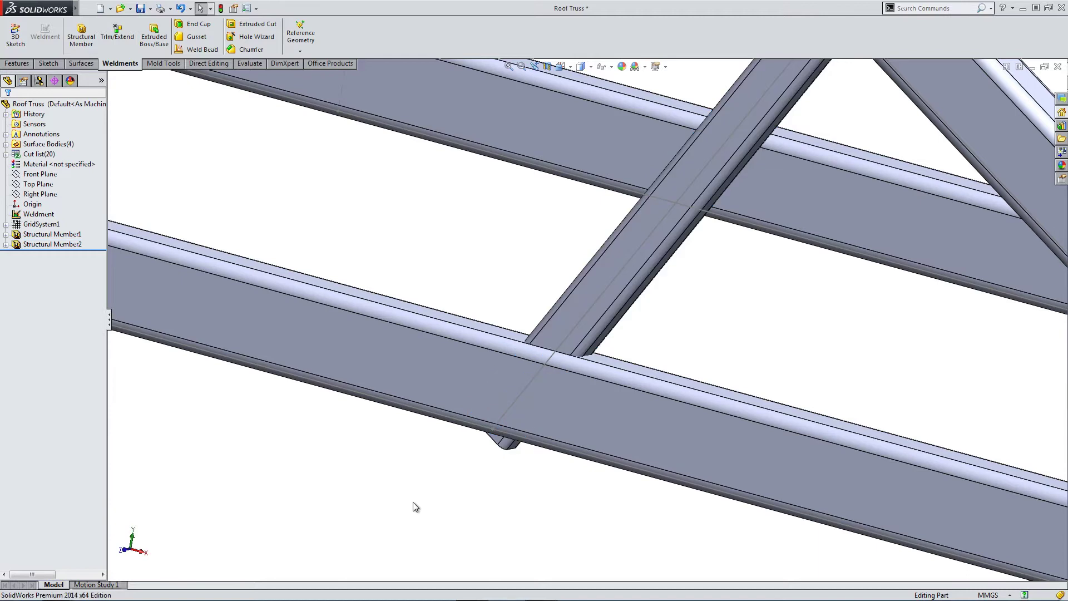
scroll(412, 500, up, 5)
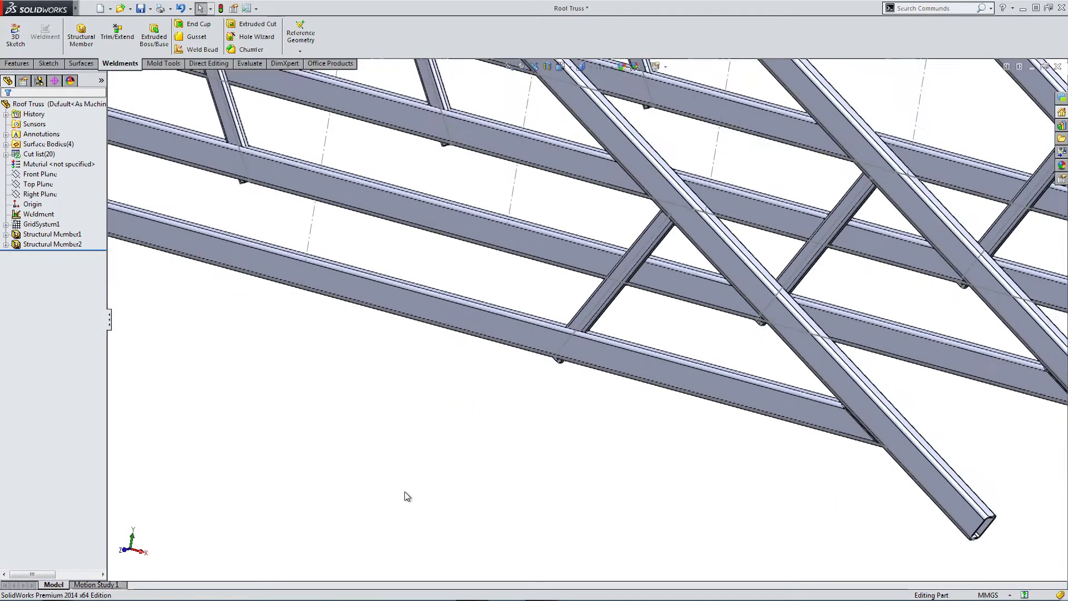
Start a Trim/Extend operation and select all eight web members as the bodies to be trimmed
click(117, 34)
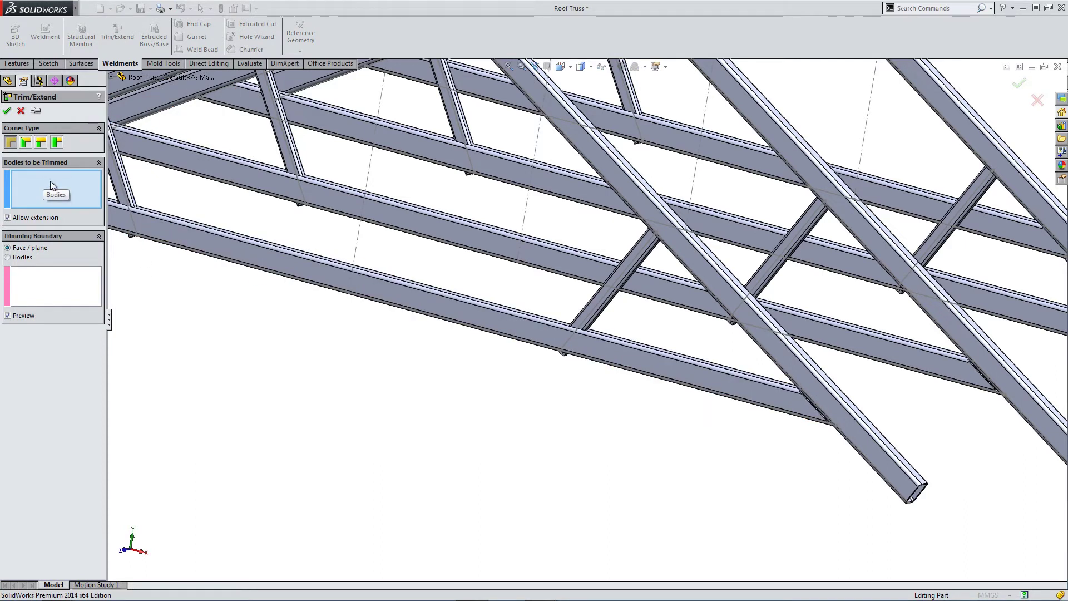
click(601, 298)
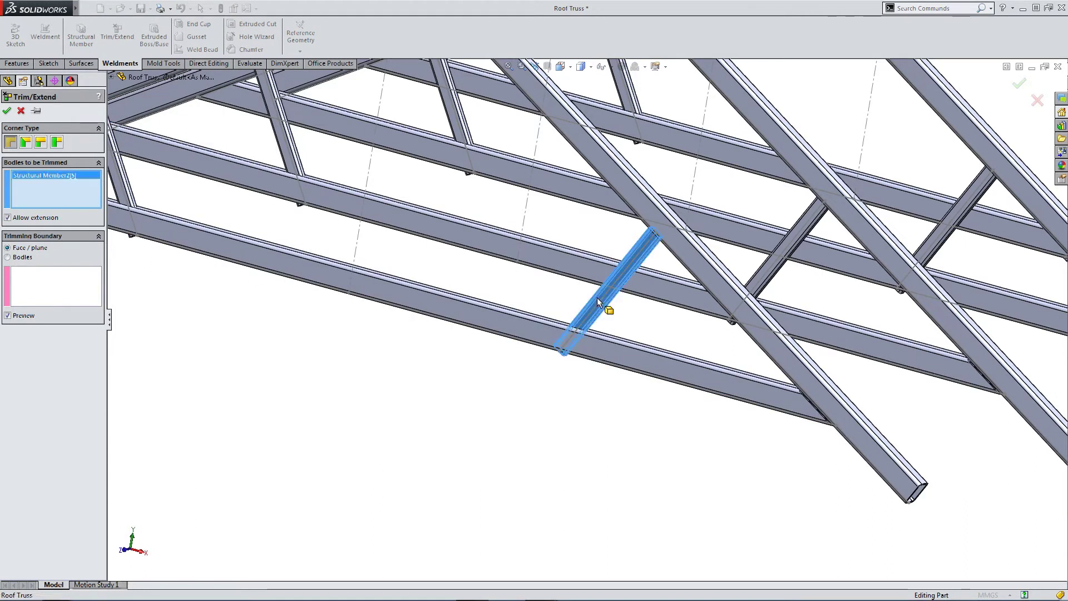
click(792, 254)
click(931, 255)
key(z)
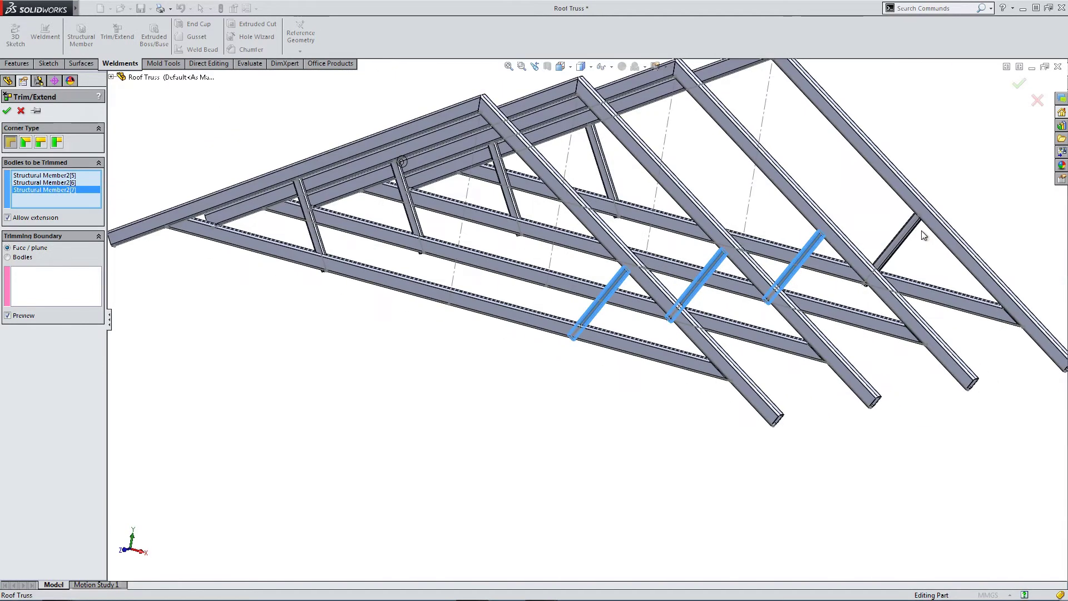
click(907, 231)
click(317, 236)
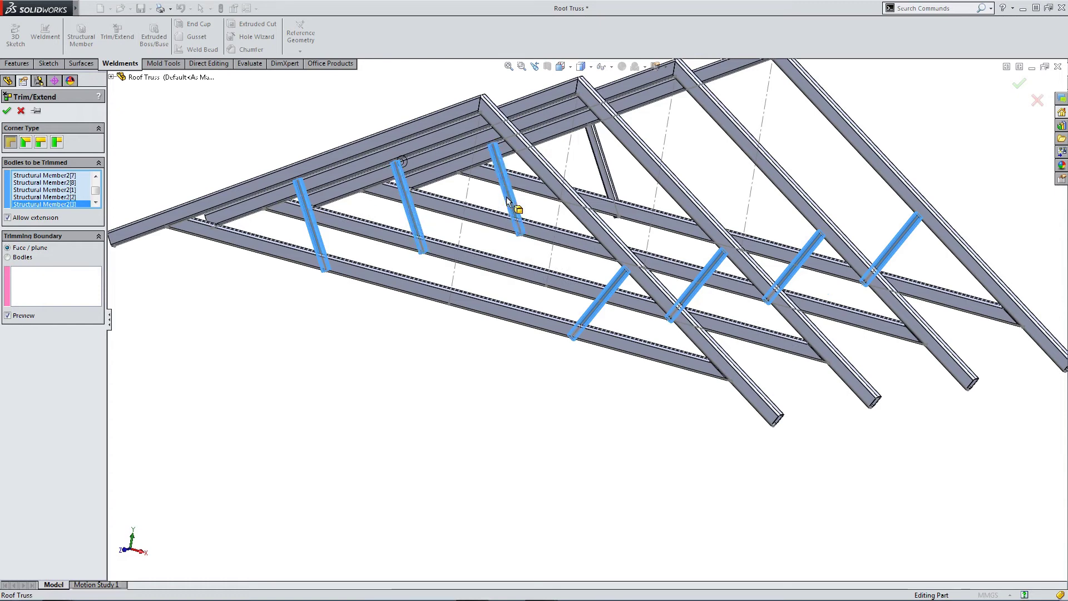
click(606, 183)
mouse_move(608, 231)
middle_down()
mouse_move(565, 199)
mouse_move(603, 224)
middle_up()
Try the side faces of the four bottom chords as the trimming boundary for the webs
click(73, 280)
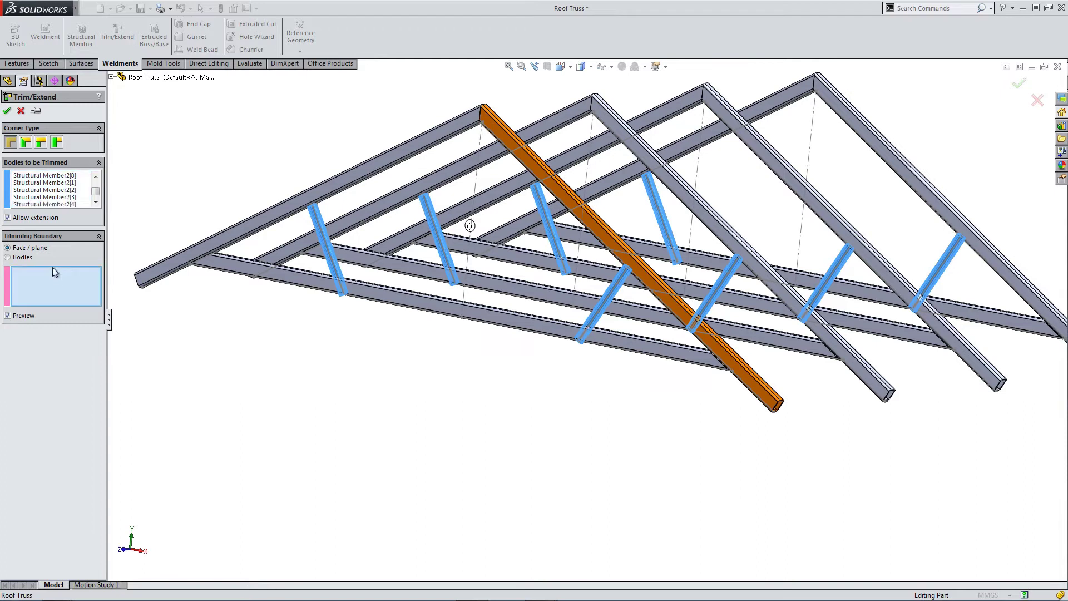
click(427, 303)
click(534, 264)
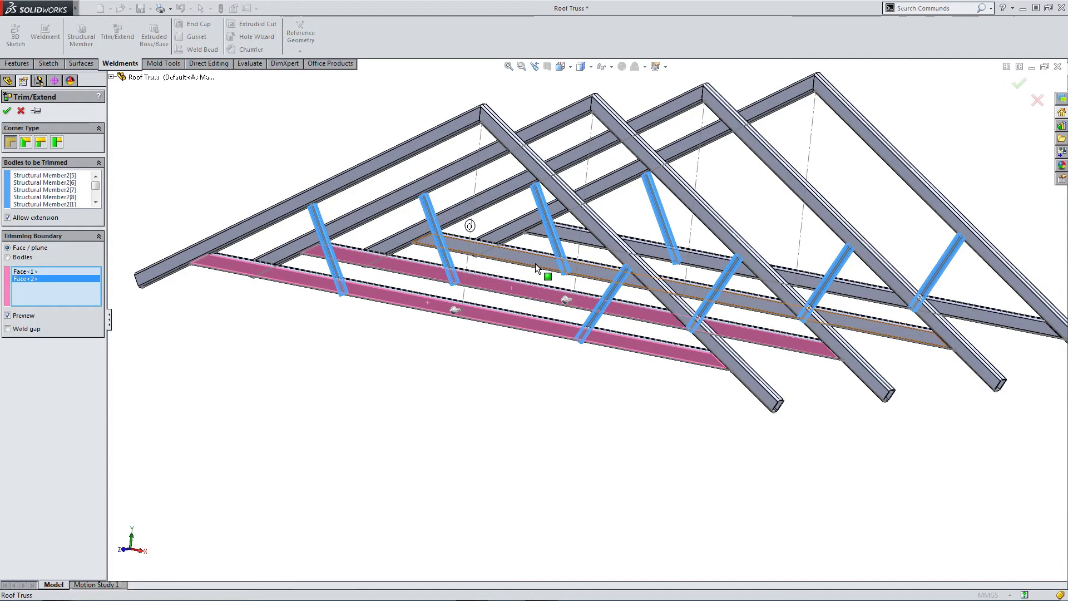
click(535, 262)
click(656, 253)
middle_drag(656, 253, 663, 317)
Switch the trimming boundary to bodies and select the four bottom chord members
click(15, 259)
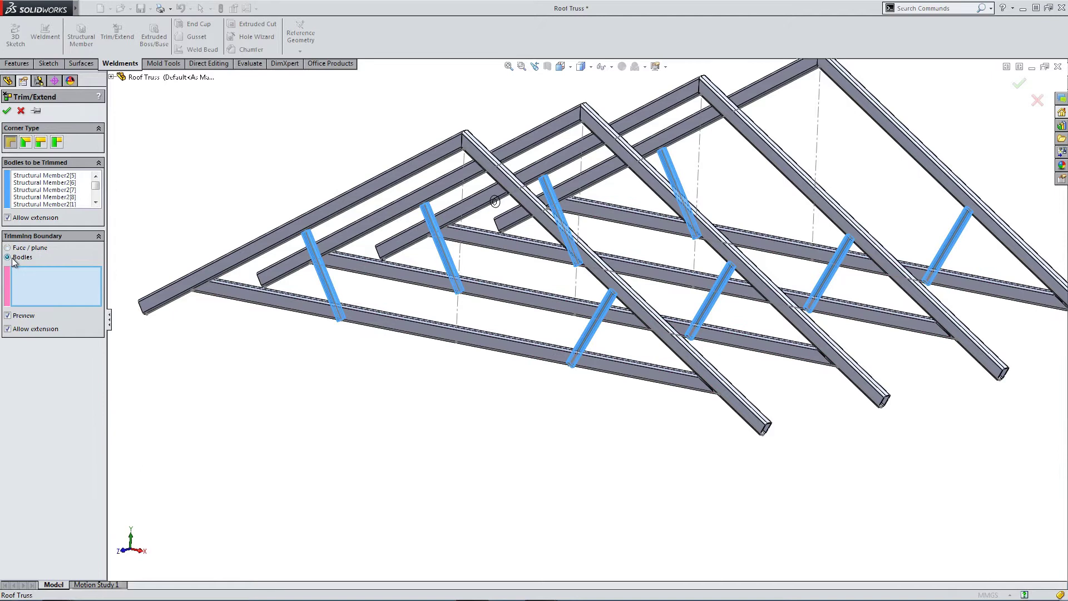
click(447, 318)
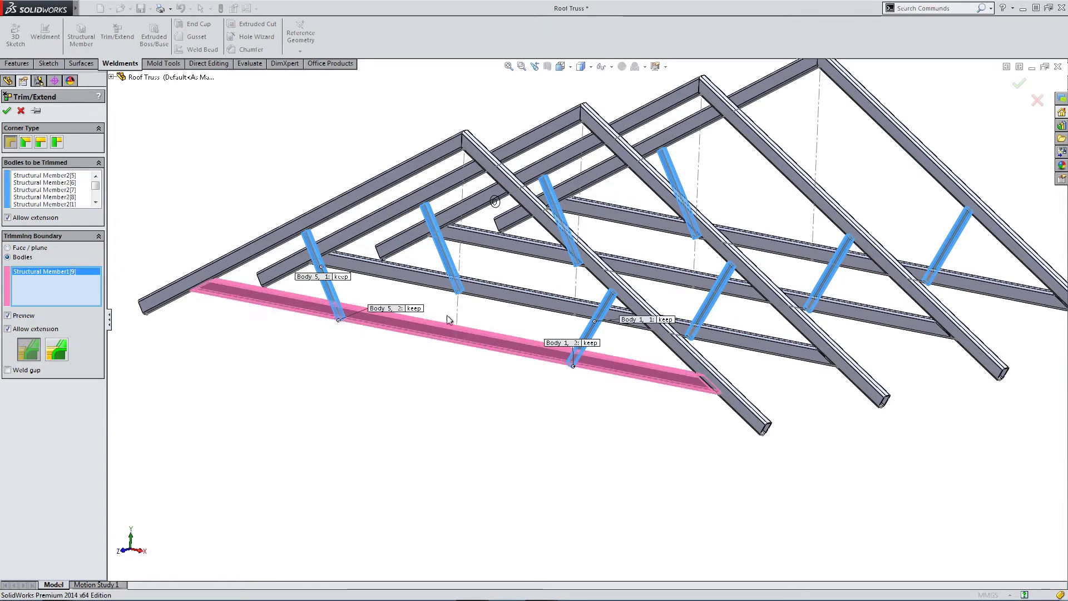
click(531, 302)
click(641, 269)
click(657, 234)
Check the keep and discard pieces in the trim preview and apply the trim of the webs to the bottom chords
middle_drag(528, 330, 517, 303)
scroll(555, 374, down, 5)
scroll(651, 298, down, 3)
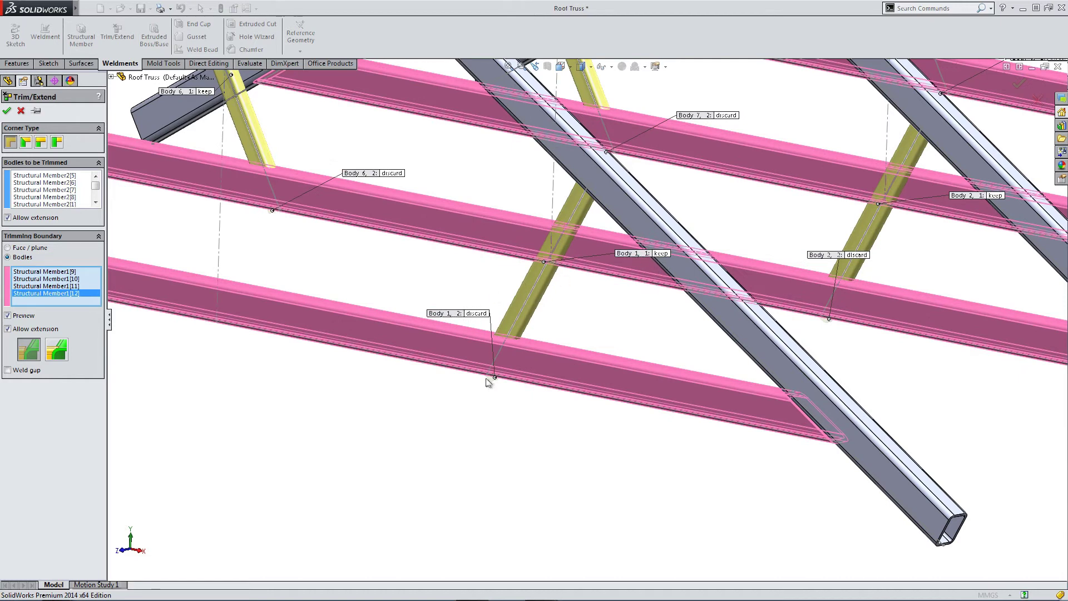
scroll(492, 373, down, 6)
middle_drag(494, 367, 410, 320)
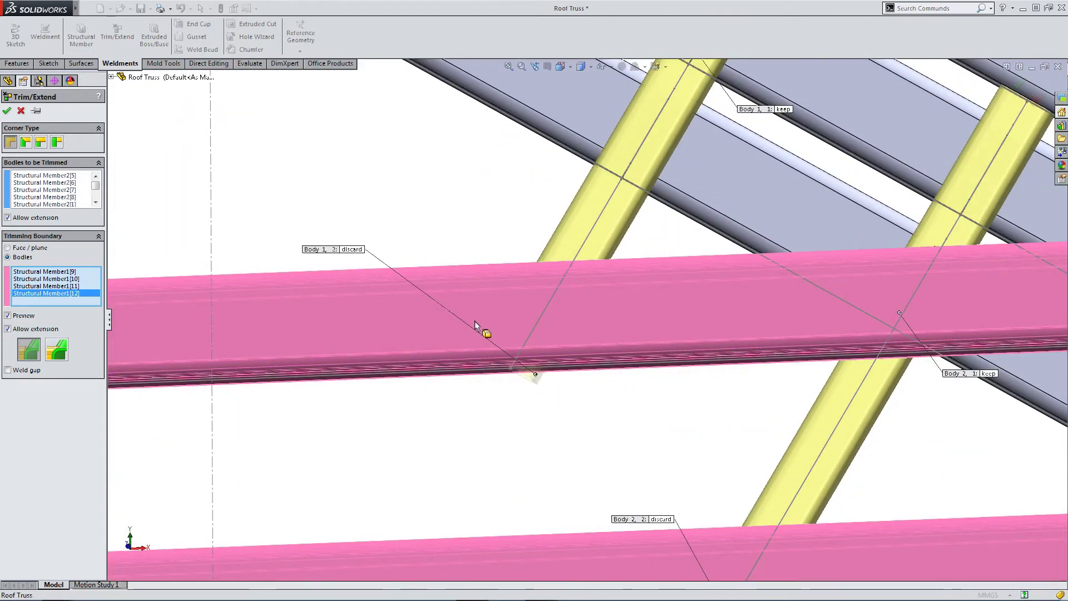
scroll(533, 366, down, 3)
scroll(548, 362, up, 10)
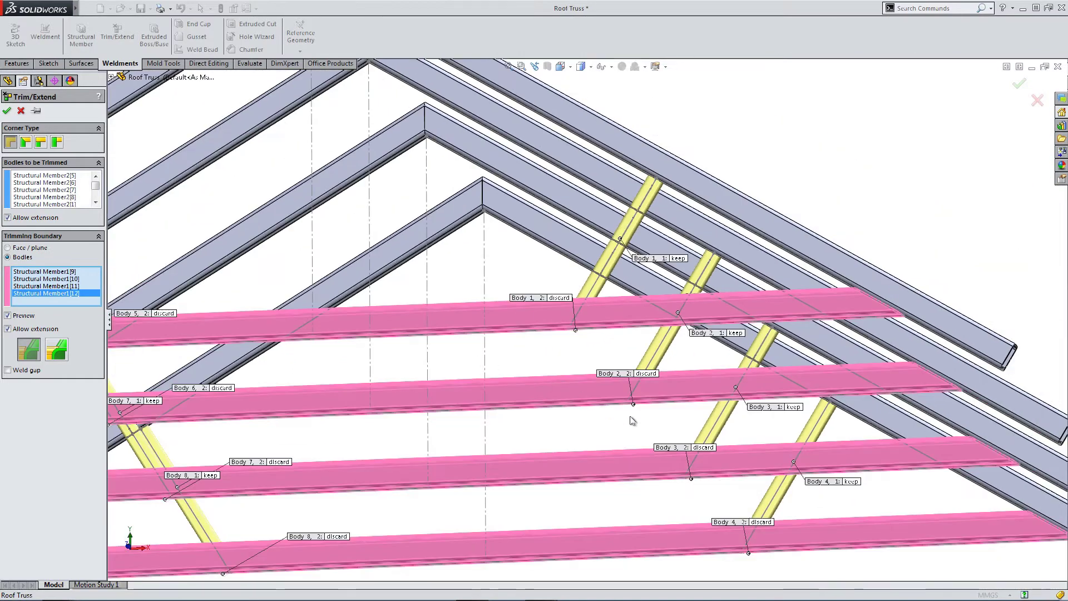
scroll(654, 430, down, 4)
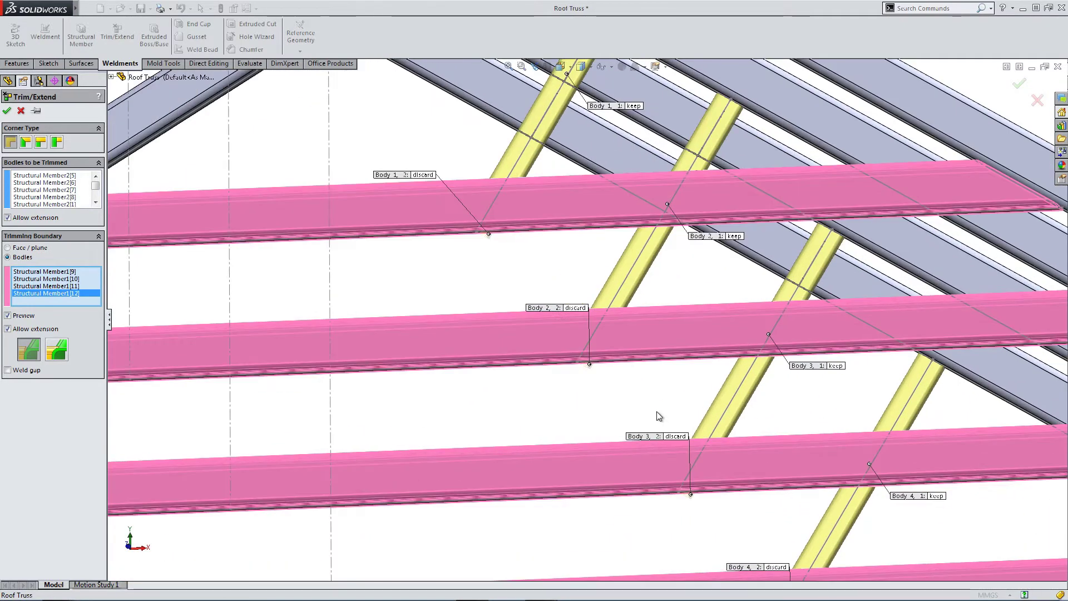
scroll(656, 416, up, 5)
middle_drag(657, 416, 402, 334)
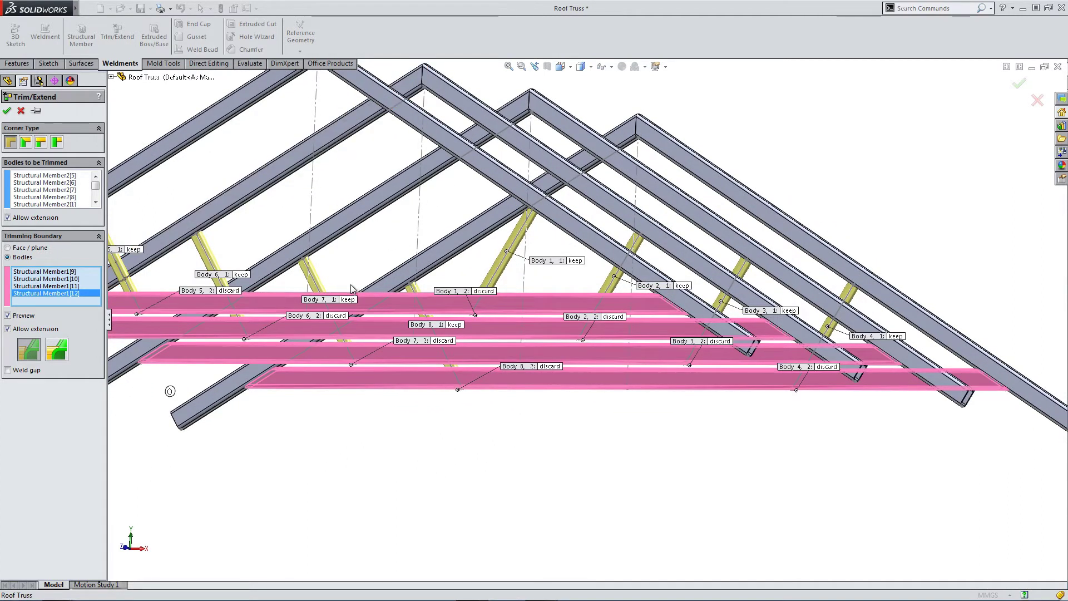
scroll(550, 237, down, 3)
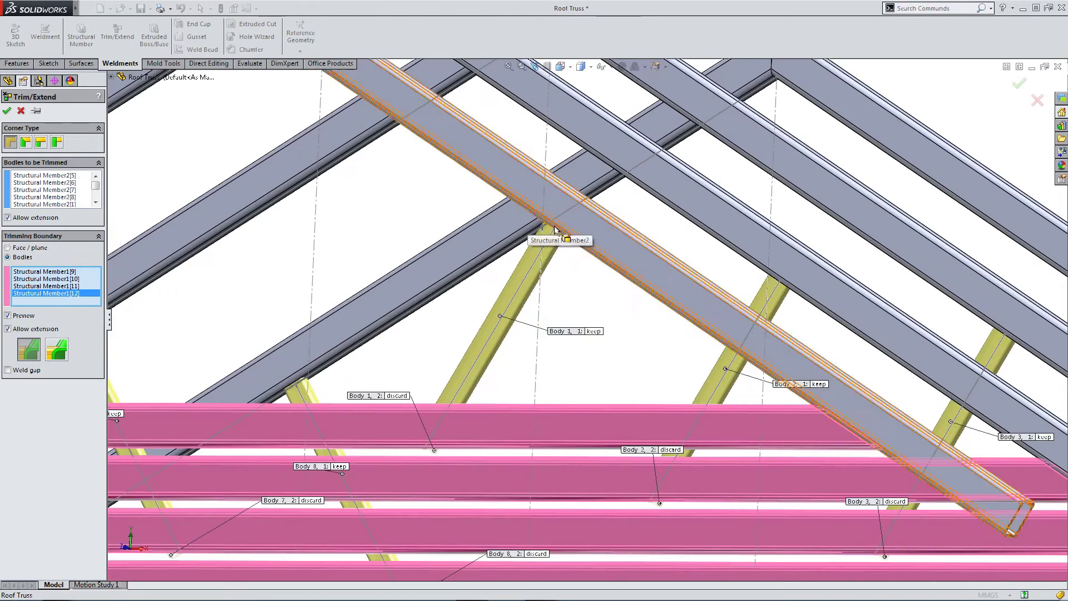
scroll(555, 237, up, 1)
scroll(542, 262, up, 1)
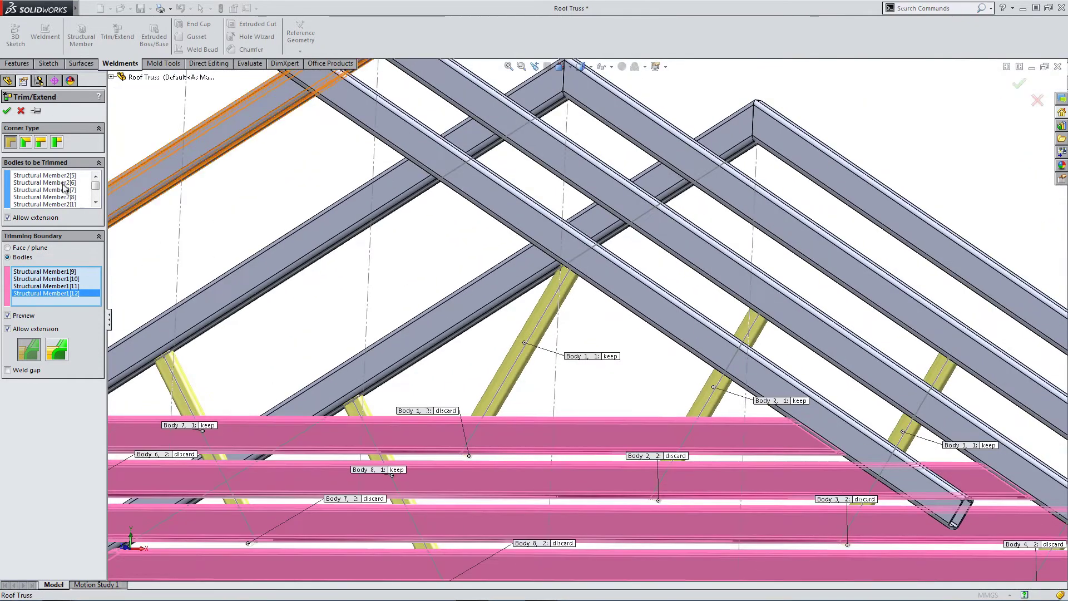
click(6, 111)
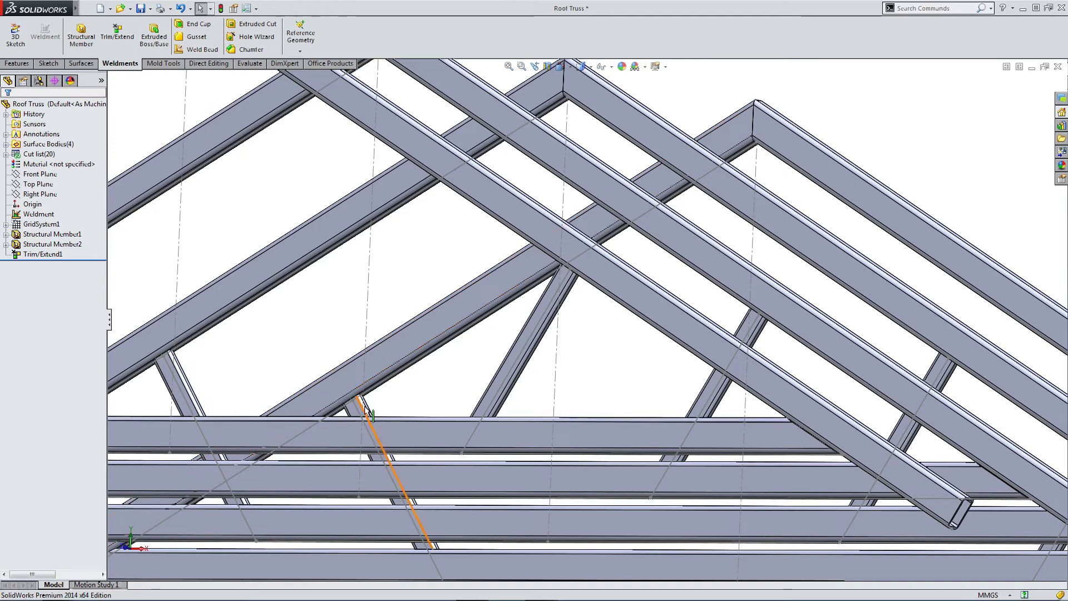
Examine the trimmed web ends at the bottom chords and the extent of the 70 x 40 x 5 web feature across all trusses
scroll(494, 464, up, 3)
middle_drag(508, 384, 512, 429)
scroll(536, 393, down, 6)
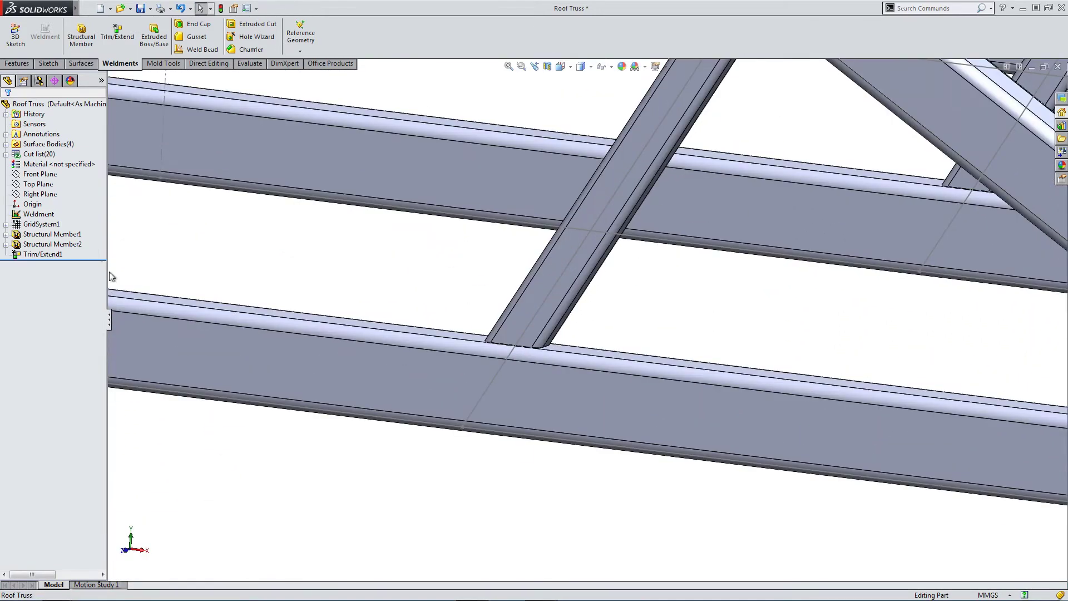
click(34, 246)
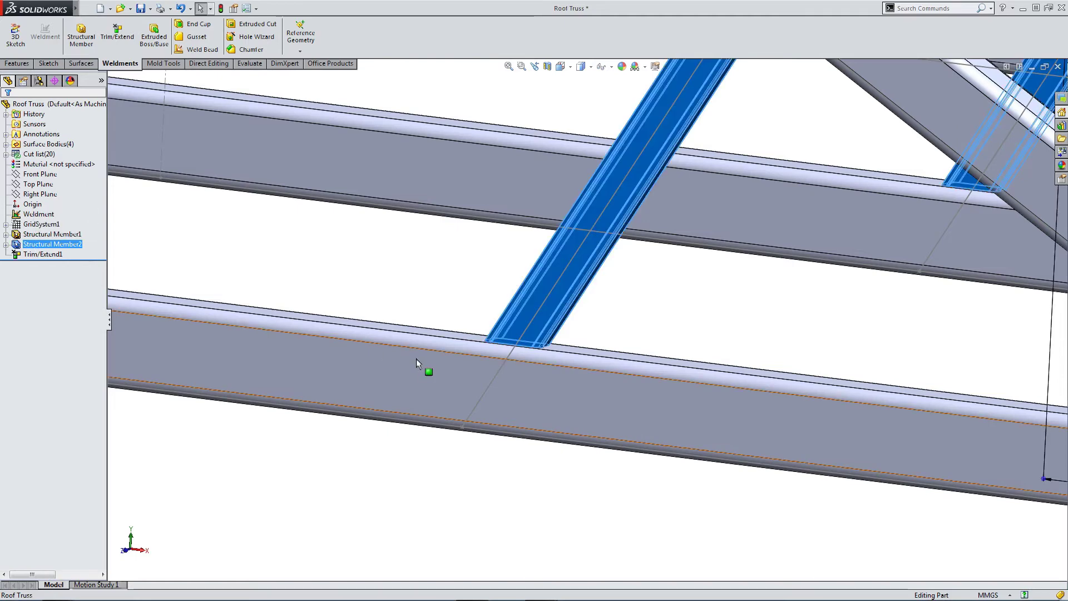
middle_drag(419, 356, 507, 299)
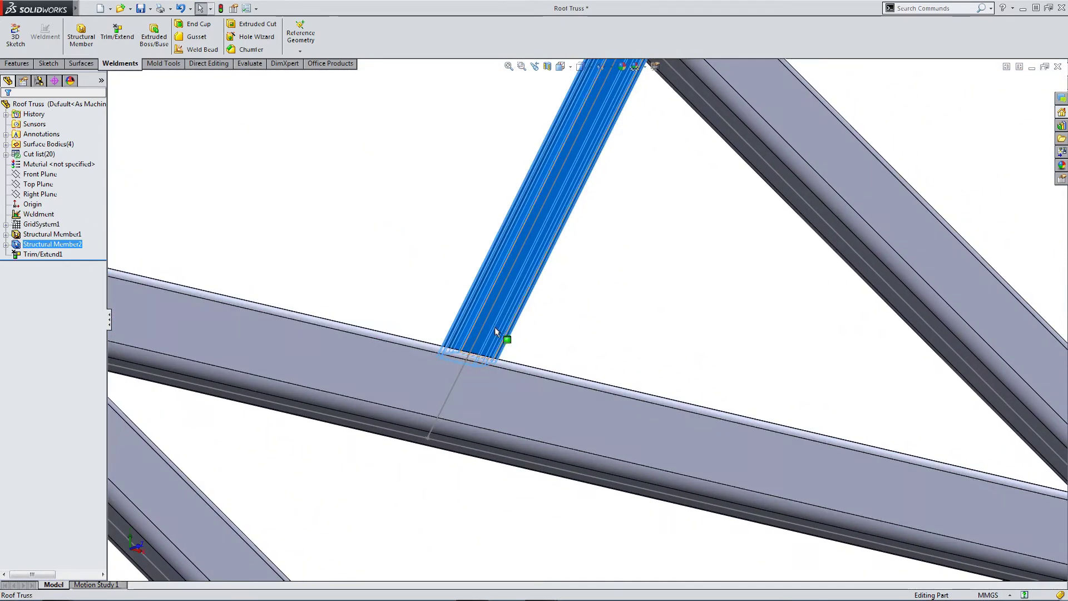
scroll(515, 341, up, 3)
scroll(623, 161, down, 3)
scroll(629, 160, down, 1)
middle_drag(629, 159, 561, 215)
scroll(455, 283, up, 3)
scroll(455, 282, up, 6)
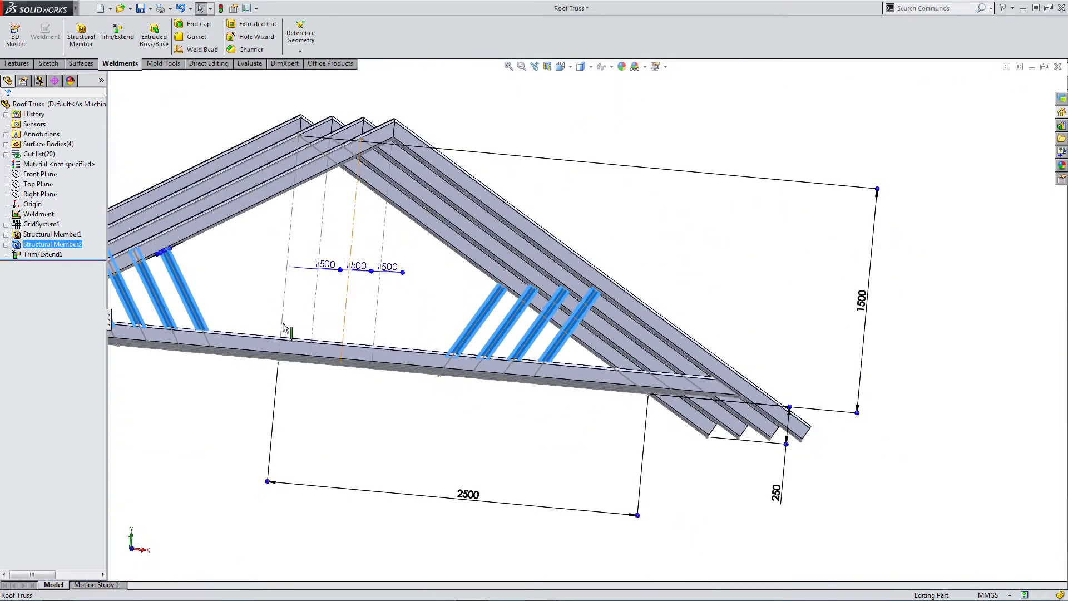
middle_drag(279, 311, 161, 298)
scroll(258, 306, down, 3)
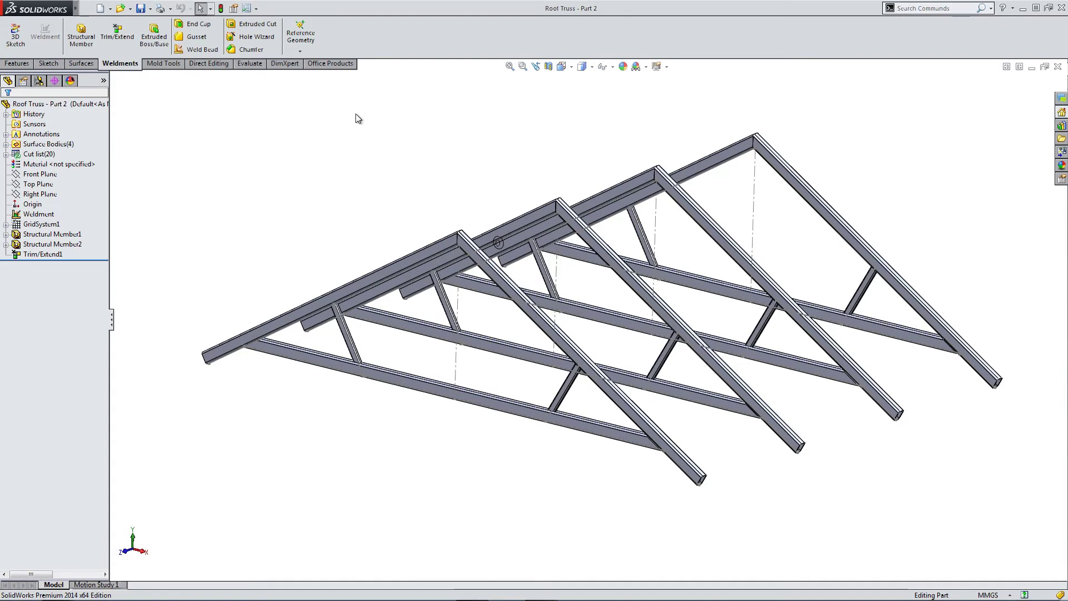
Expand the grid system feature and show its 3D sketch, 3DSketch1, which connects the trusses
middle_drag(255, 119, 429, 211)
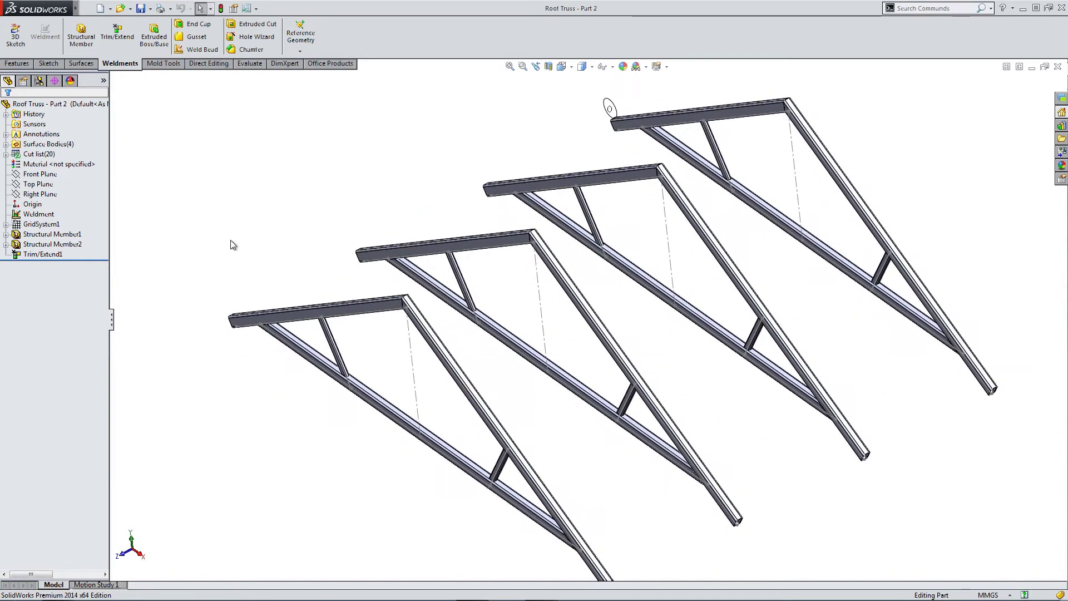
click(7, 224)
click(6, 224)
click(49, 293)
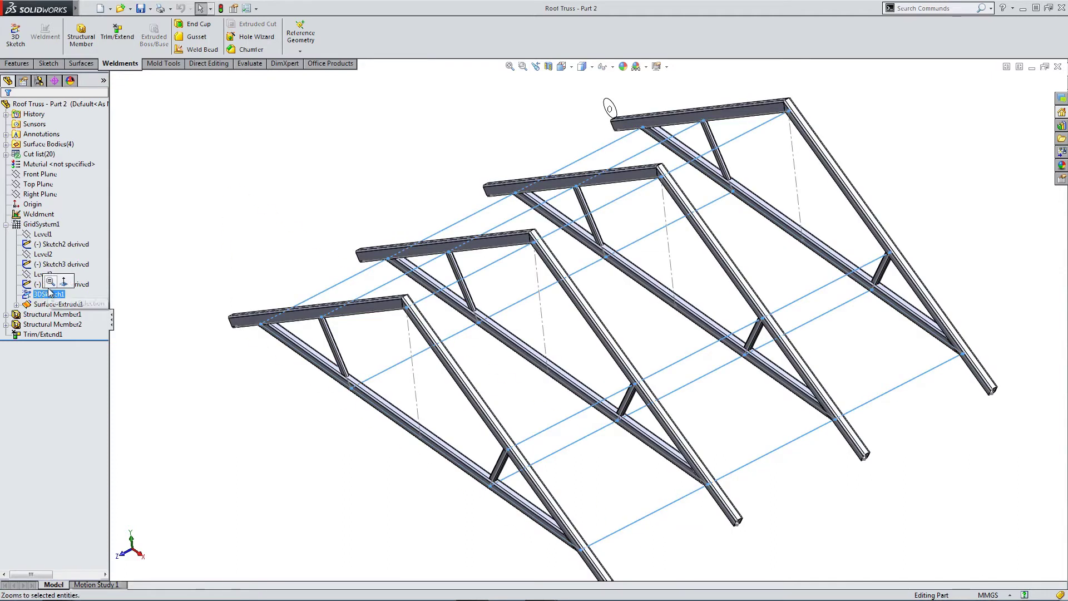
right_click(30, 294)
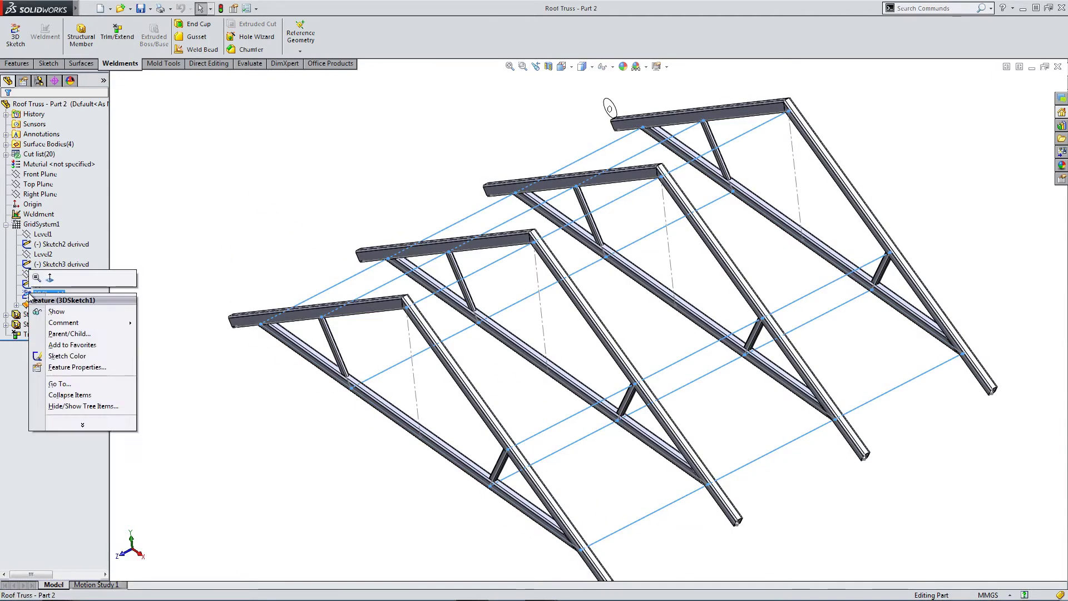
click(56, 312)
Examine the 3D sketch lines running between the trusses at the ridge, web ends and bottom chord ends
middle_drag(231, 235, 252, 217)
scroll(356, 300, down, 5)
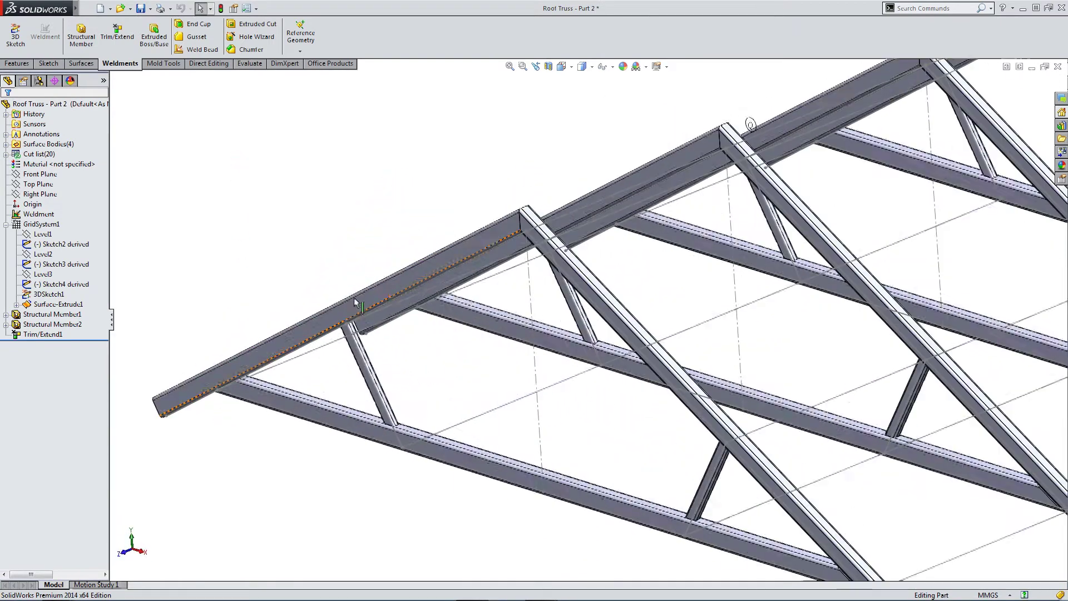
scroll(356, 301, up, 5)
middle_drag(341, 281, 375, 333)
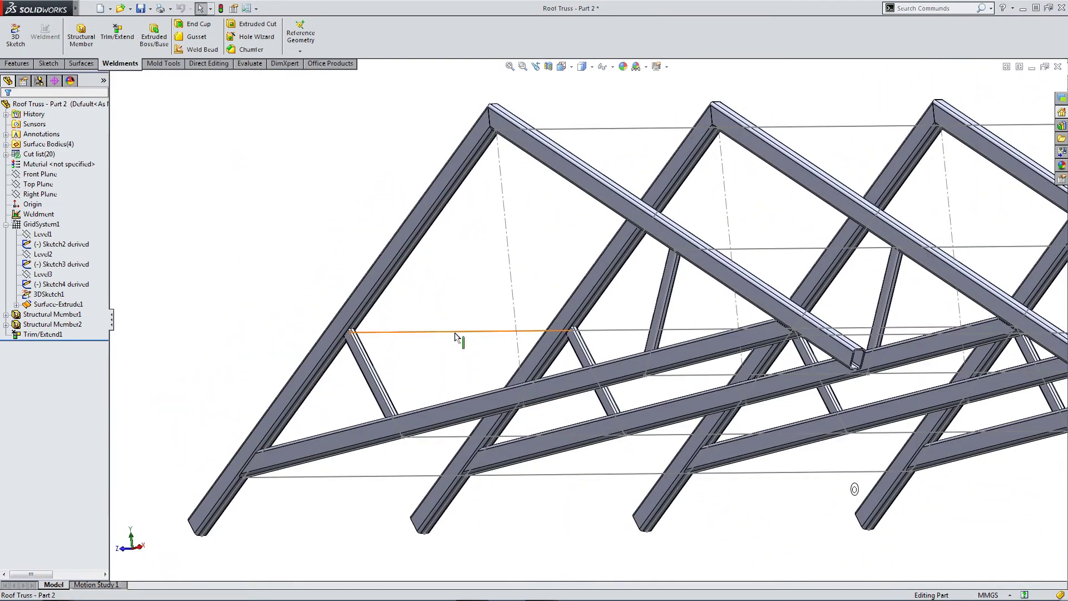
middle_click(368, 376)
middle_drag(368, 376, 384, 432)
scroll(447, 421, up, 3)
middle_drag(529, 356, 526, 360)
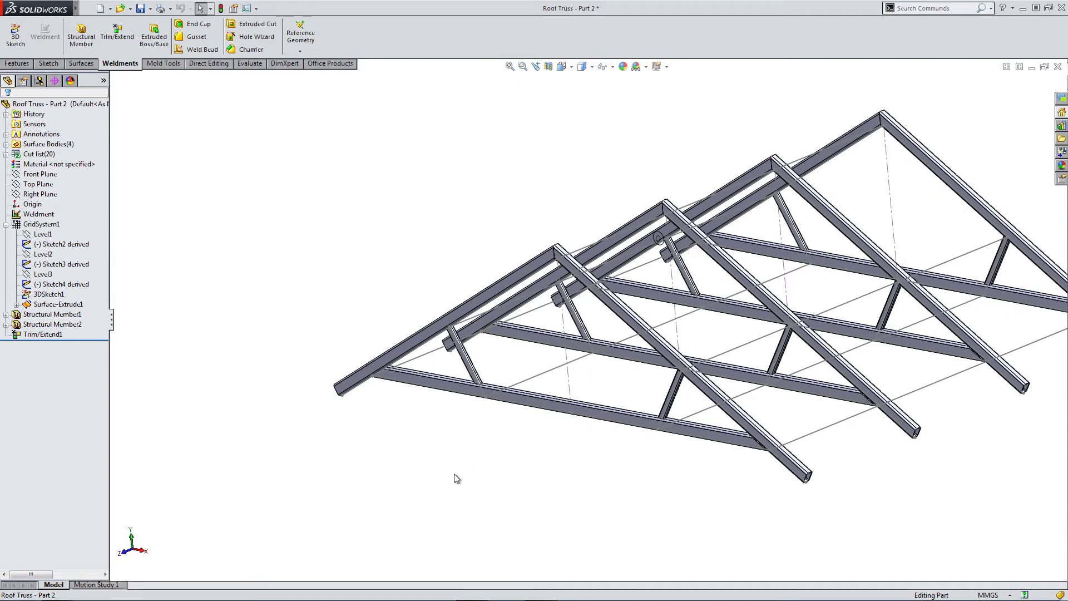
Open the truss profile Sketch1 under Surface-Extrude1 for editing and view it from the front
click(16, 304)
click(42, 315)
click(46, 282)
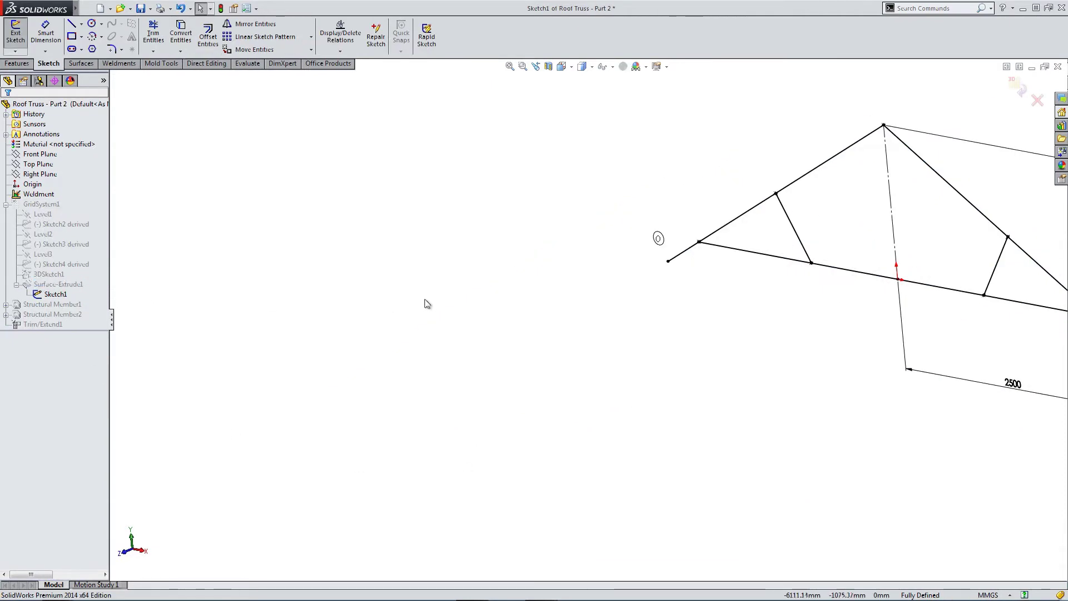
click(561, 67)
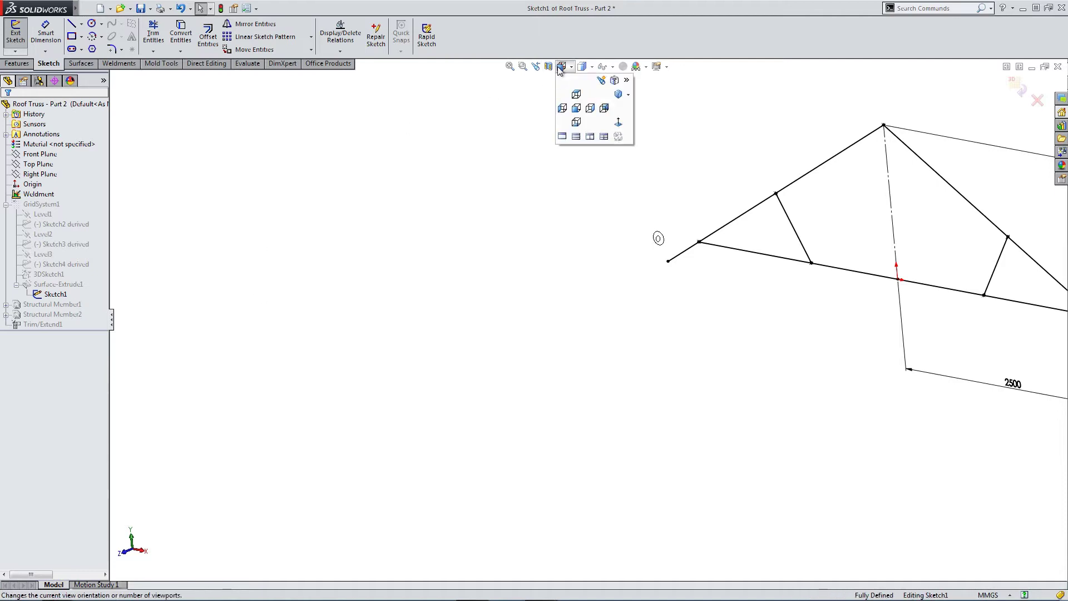
click(575, 109)
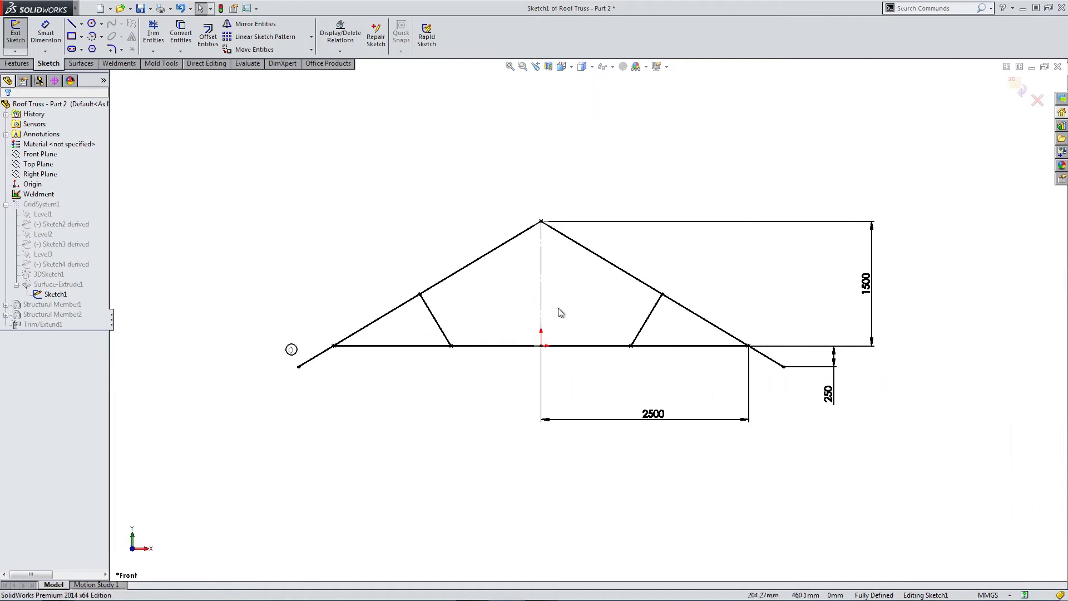
scroll(560, 313, down, 3)
Measure the angle between a sloping rafter line and the horizontal bottom chord line
click(249, 65)
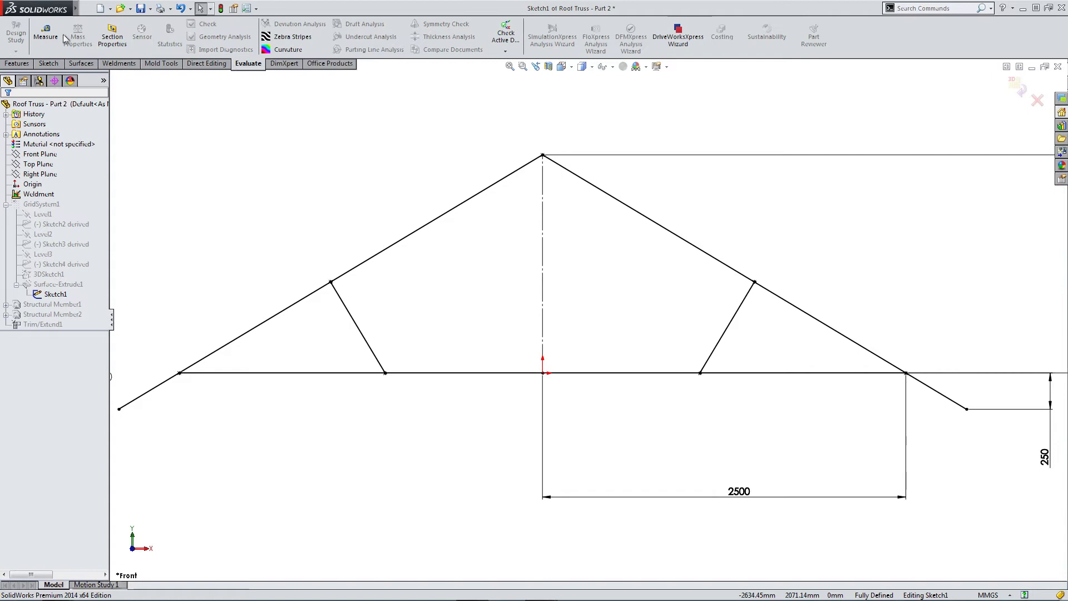
click(45, 33)
click(257, 328)
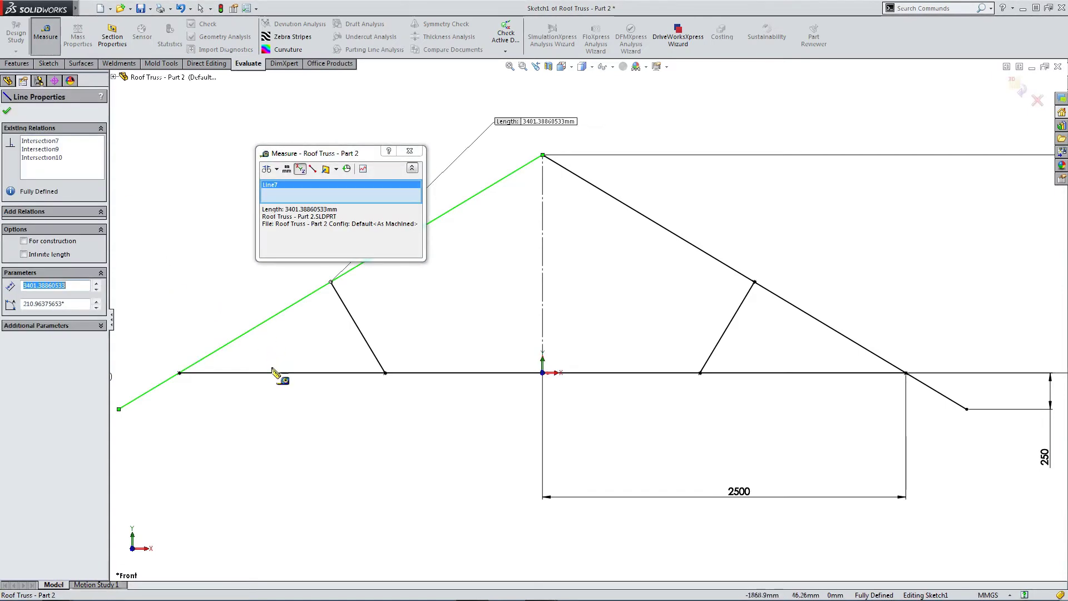
click(281, 372)
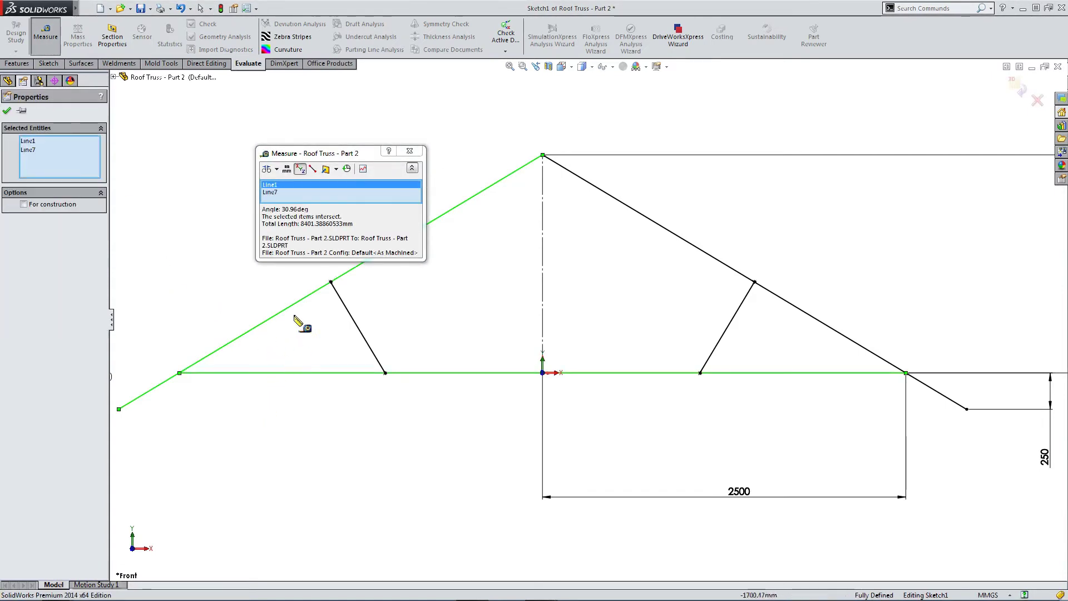
Copy the measured rafter angle value, then close the measurement and exit the sketch
click(285, 209)
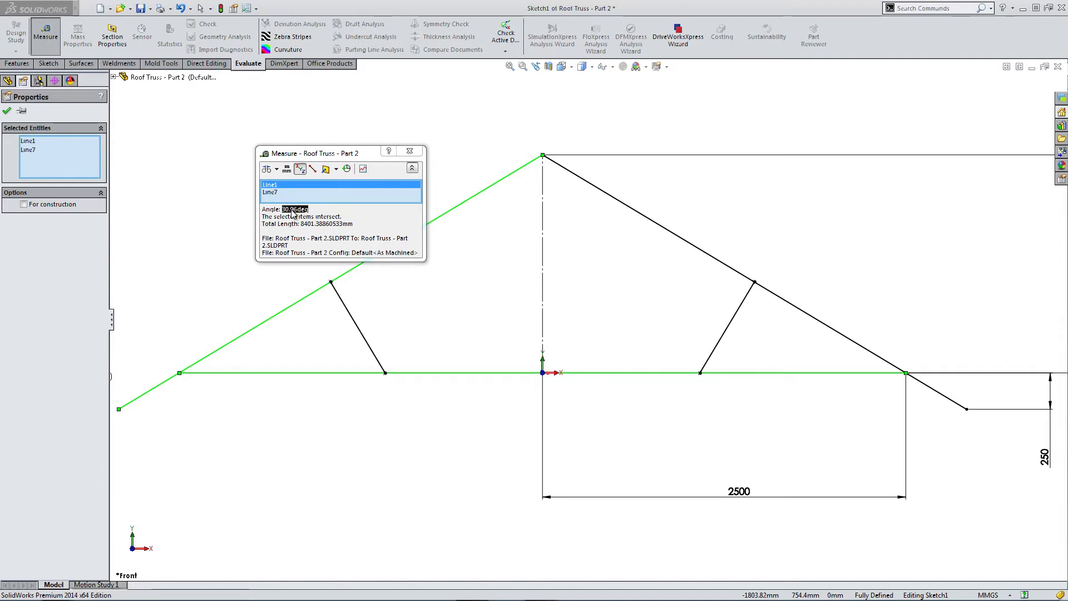
right_click(294, 214)
click(315, 218)
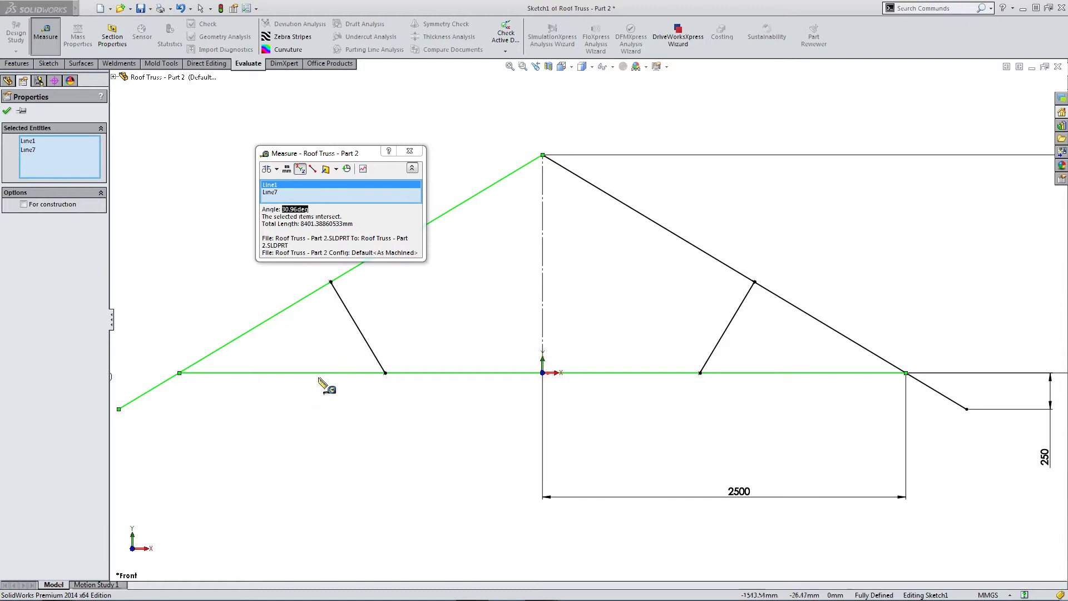
click(409, 151)
click(1014, 89)
Start a structural member using the ISO rectangular tube profile in size 70 x 40 x 5, with a new group
middle_drag(891, 162, 761, 225)
scroll(258, 200, up, 2)
middle_drag(293, 236, 265, 237)
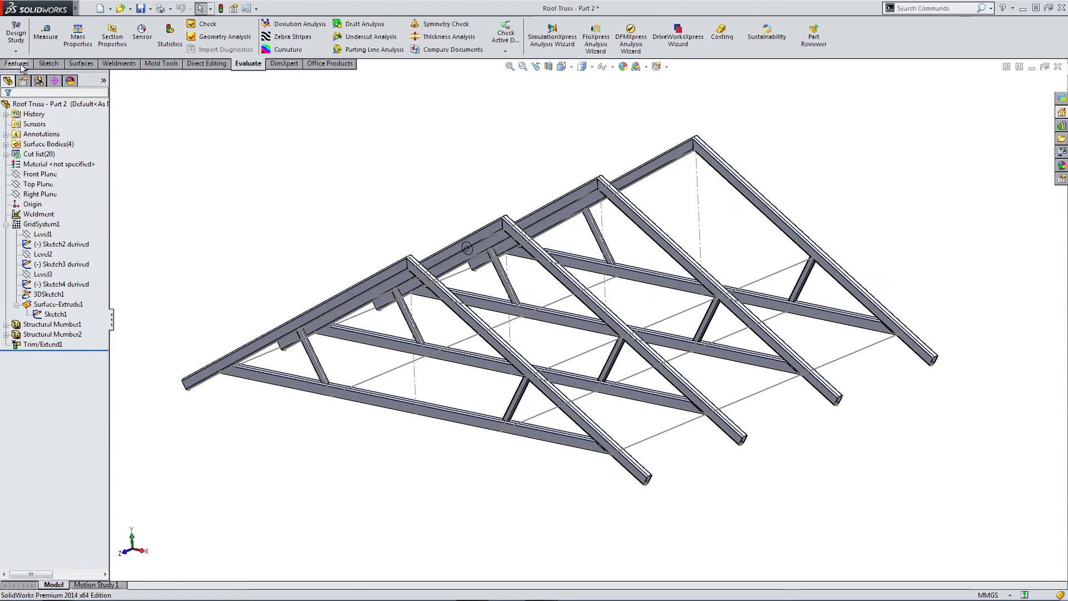
click(119, 63)
click(81, 36)
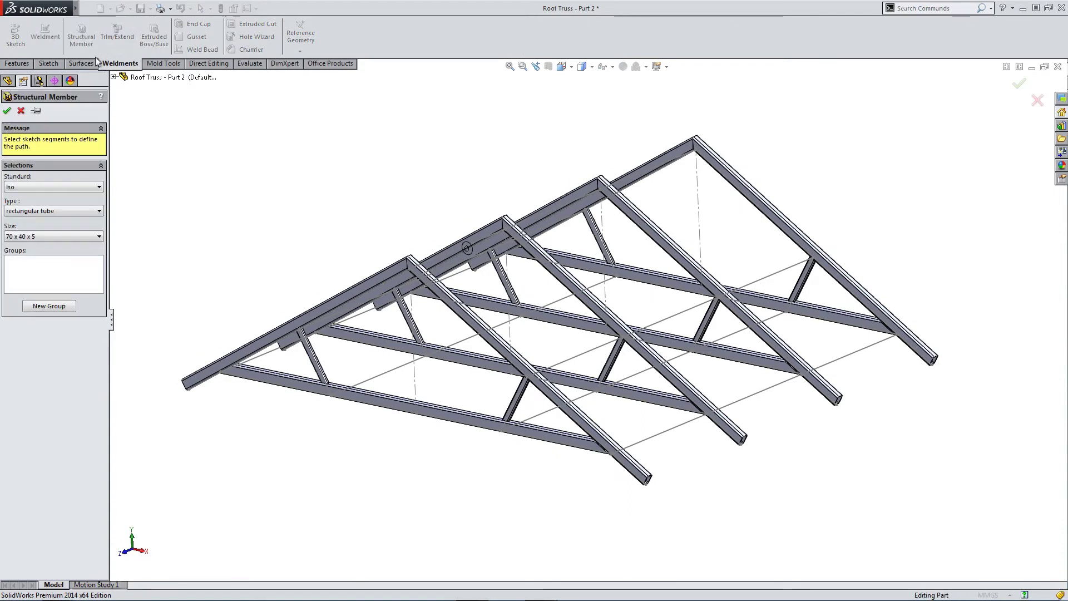
click(27, 236)
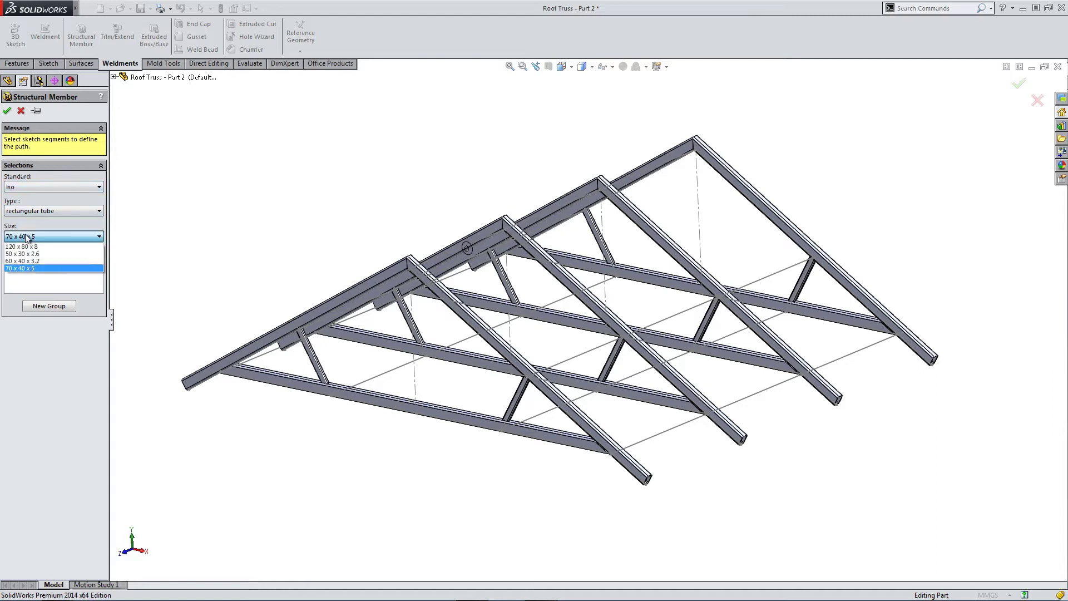
click(25, 270)
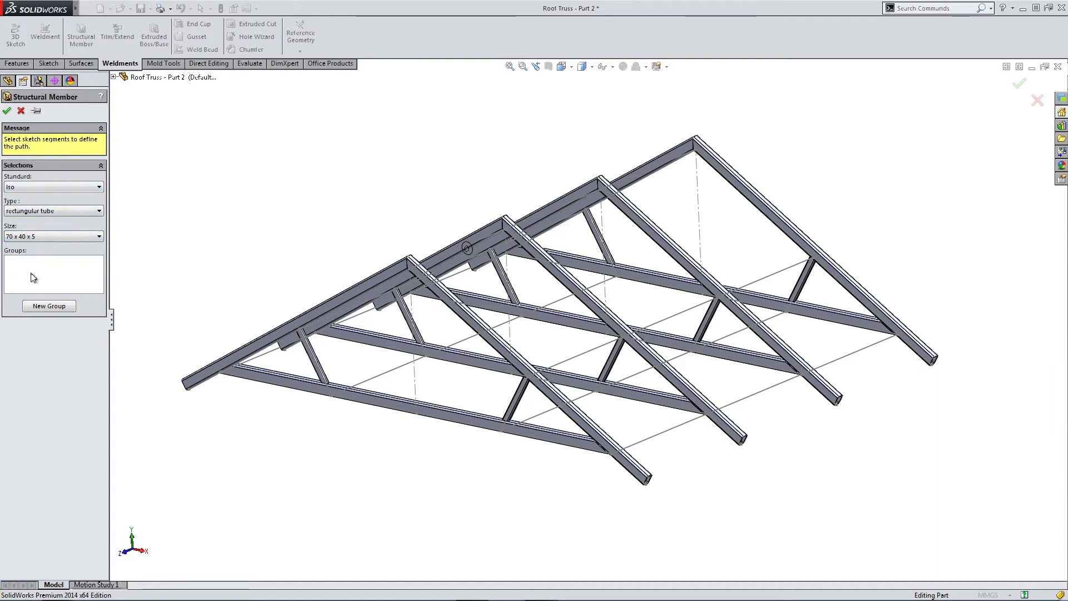
click(37, 305)
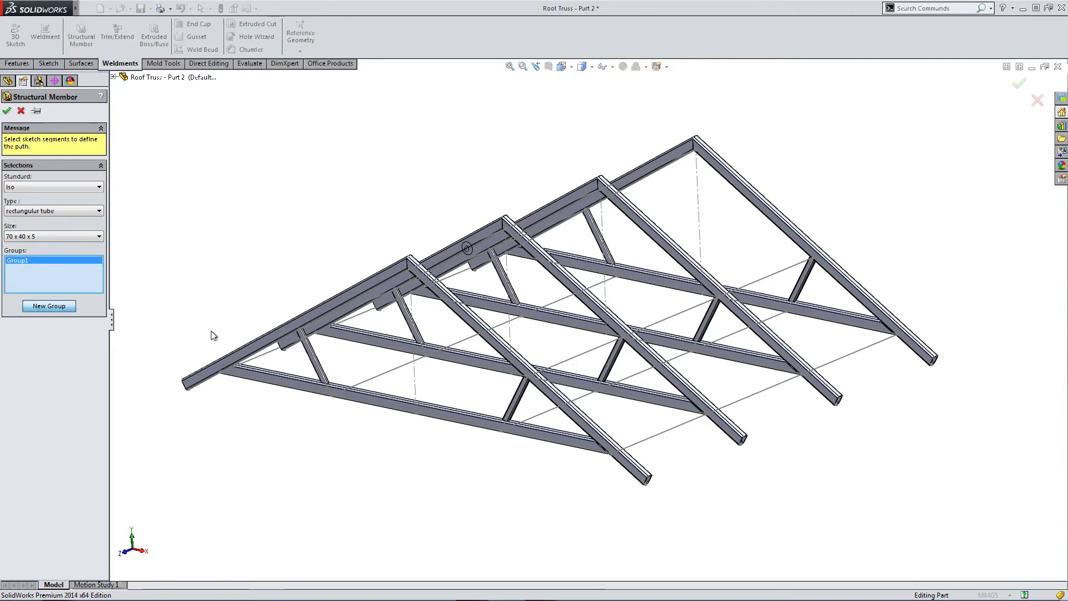
Select the three 3D sketch lines connecting the upper web ends on the trusses' left slope as the member path
scroll(333, 347, down, 5)
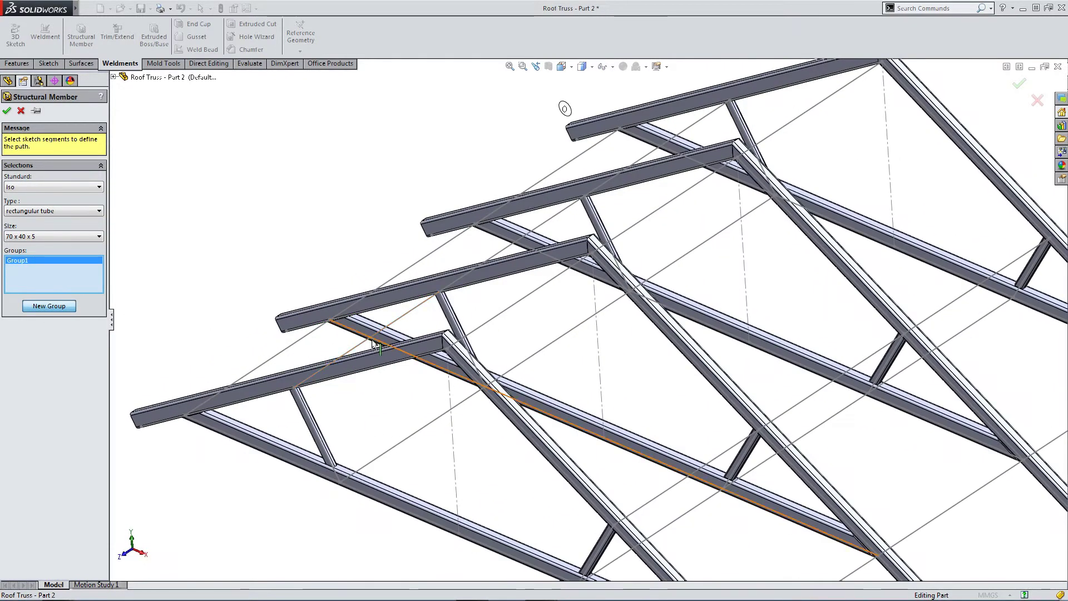
click(398, 319)
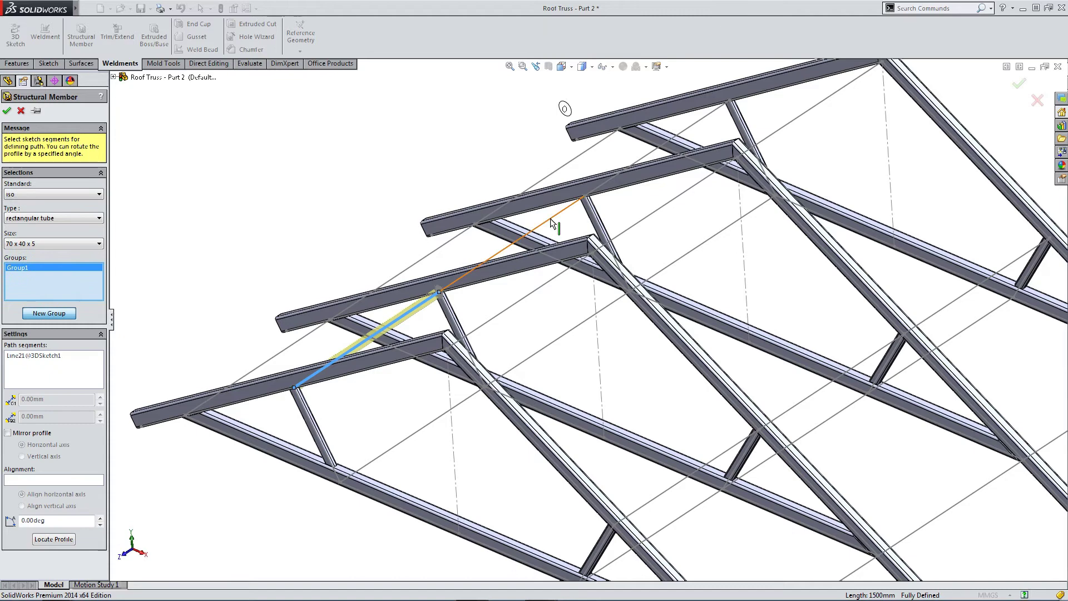
click(552, 223)
click(712, 114)
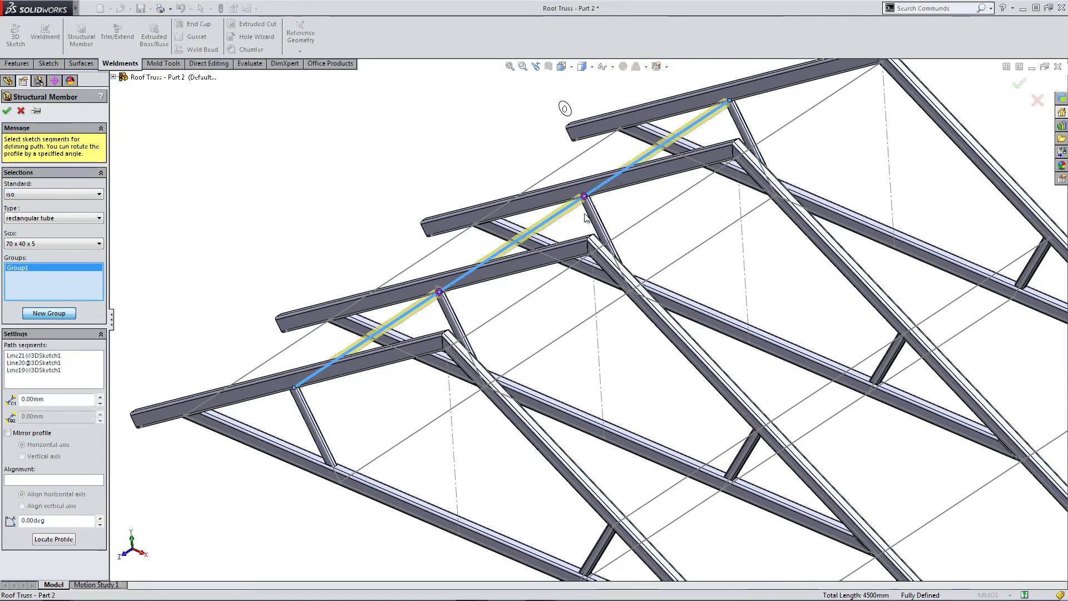
mouse_move(445, 285)
middle_down()
mouse_move(396, 357)
mouse_move(443, 284)
middle_up()
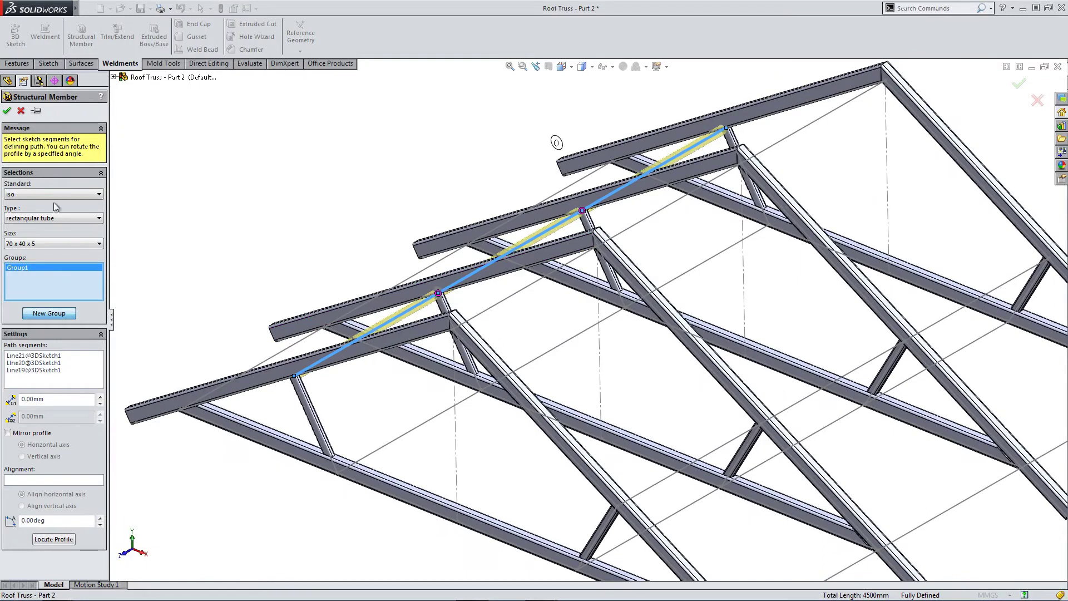
Rotate the tube profile to 30.96 degrees and create the connecting members on the left slope
click(69, 540)
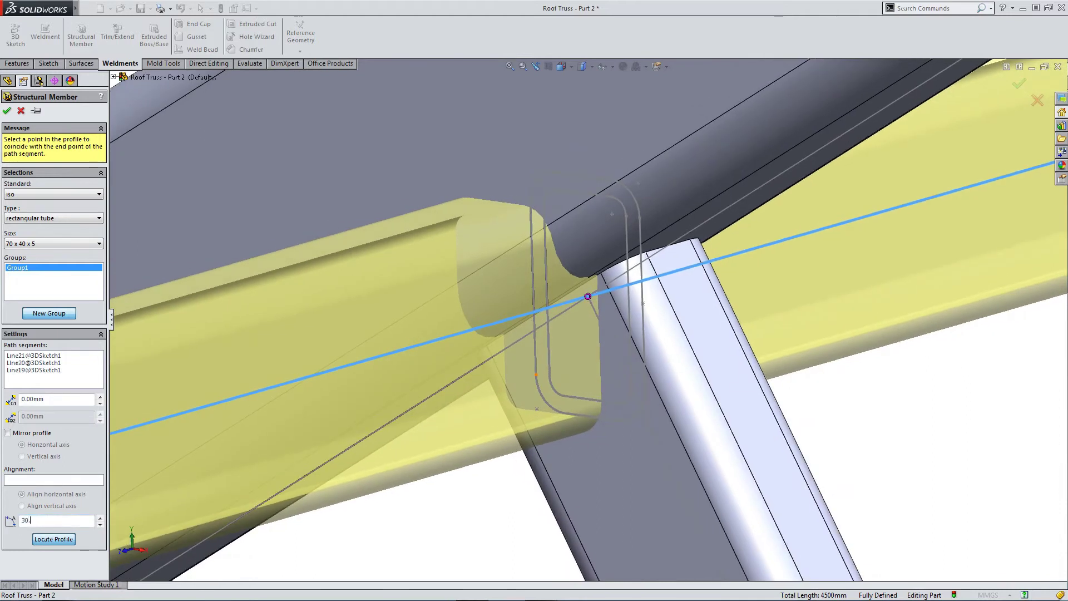
key(Return)
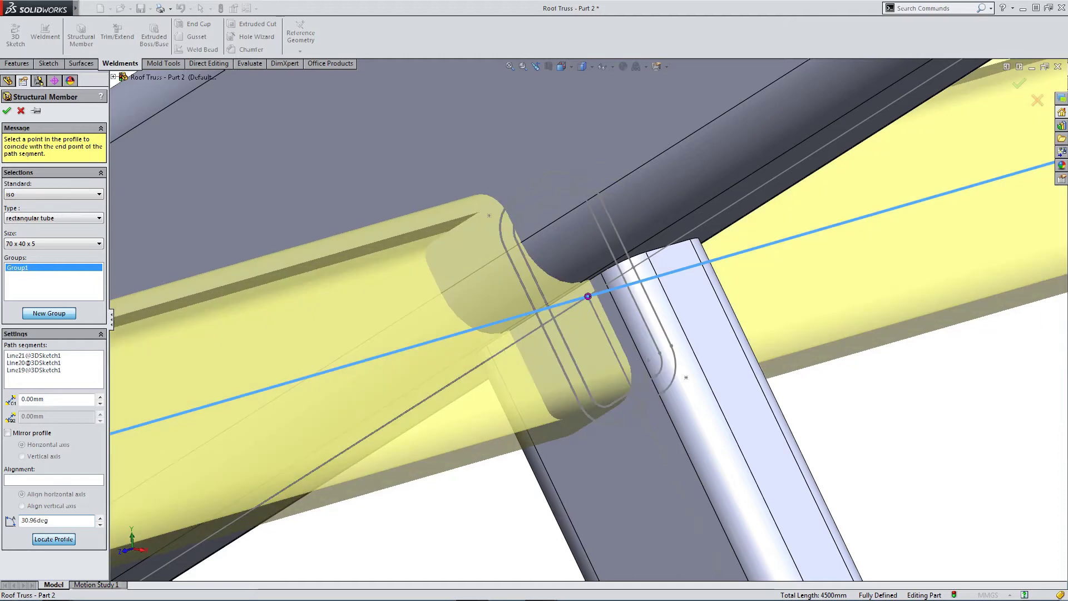
scroll(587, 399, up, 1)
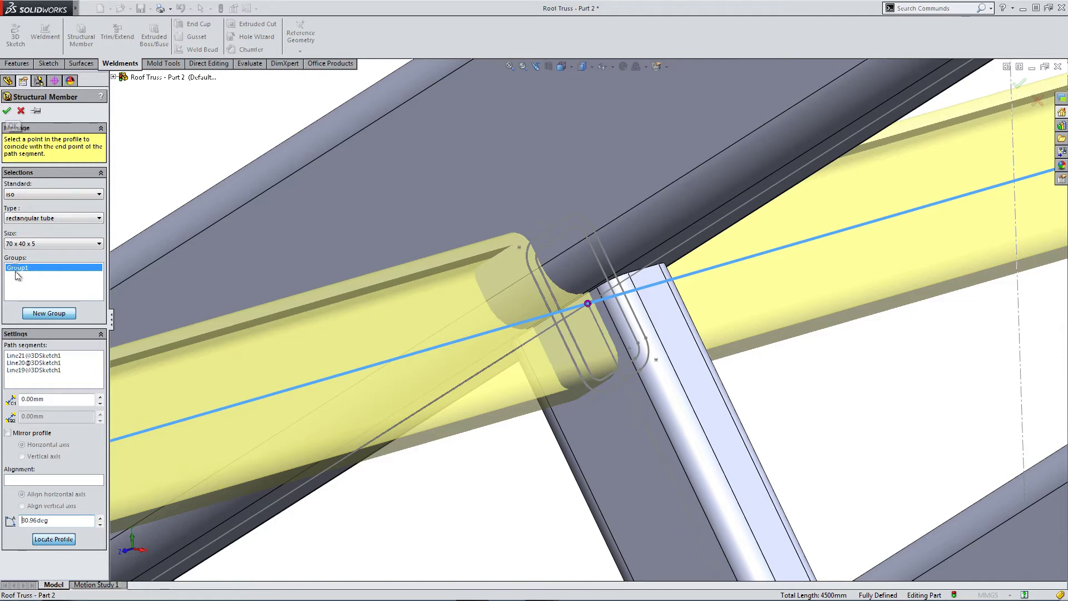
click(46, 541)
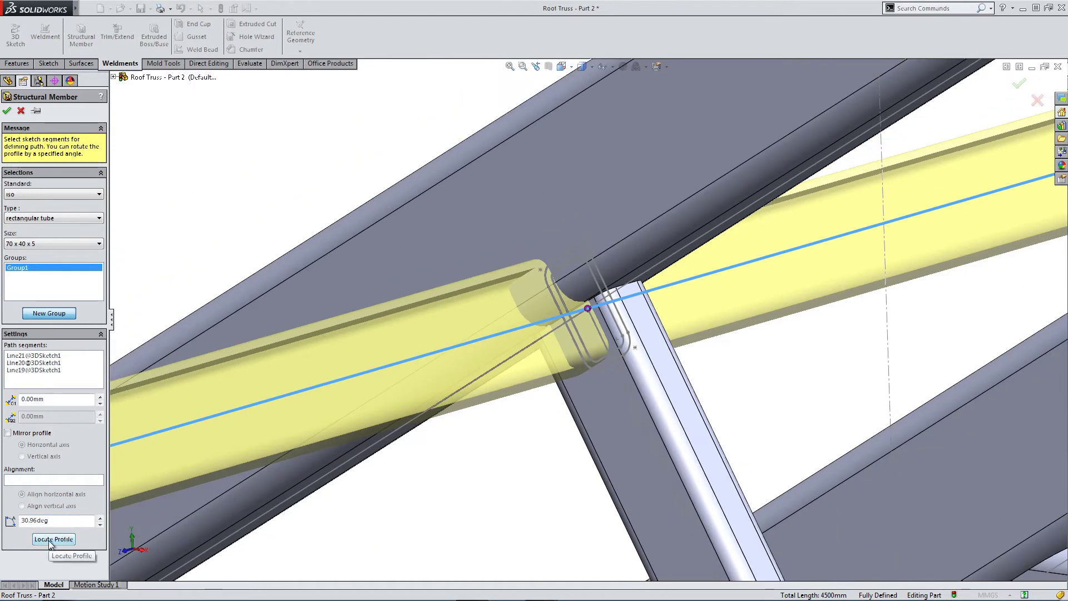
click(7, 109)
Start another 70 x 40 x 5 tube member along the three lines connecting the upper web ends on the right slope
scroll(382, 278, up, 3)
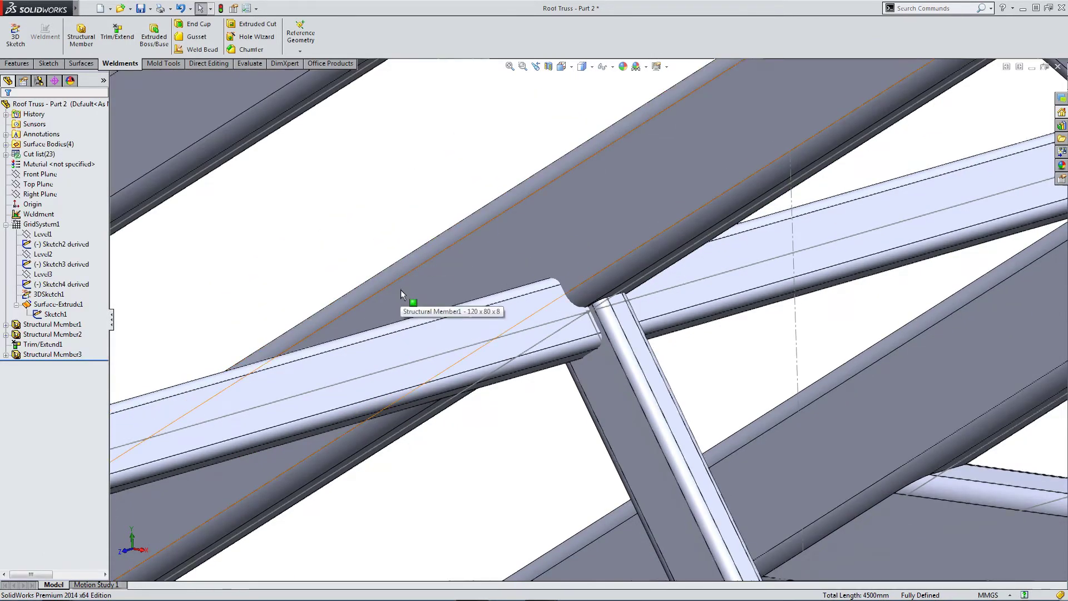
middle_drag(331, 258, 428, 270)
scroll(428, 274, up, 8)
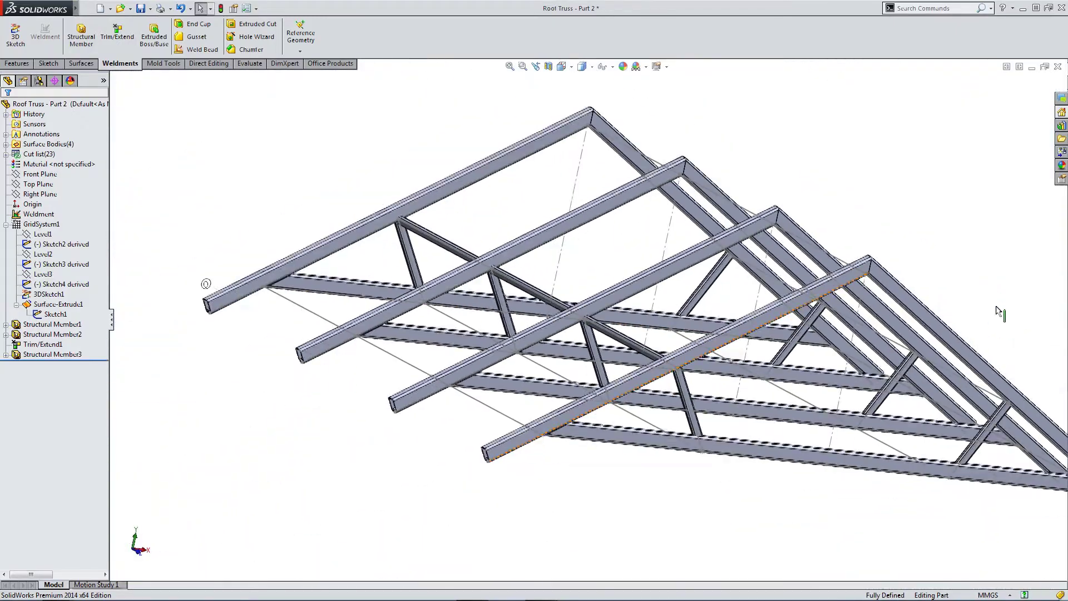
scroll(996, 307, up, 3)
scroll(955, 349, down, 5)
middle_drag(914, 353, 806, 368)
click(82, 32)
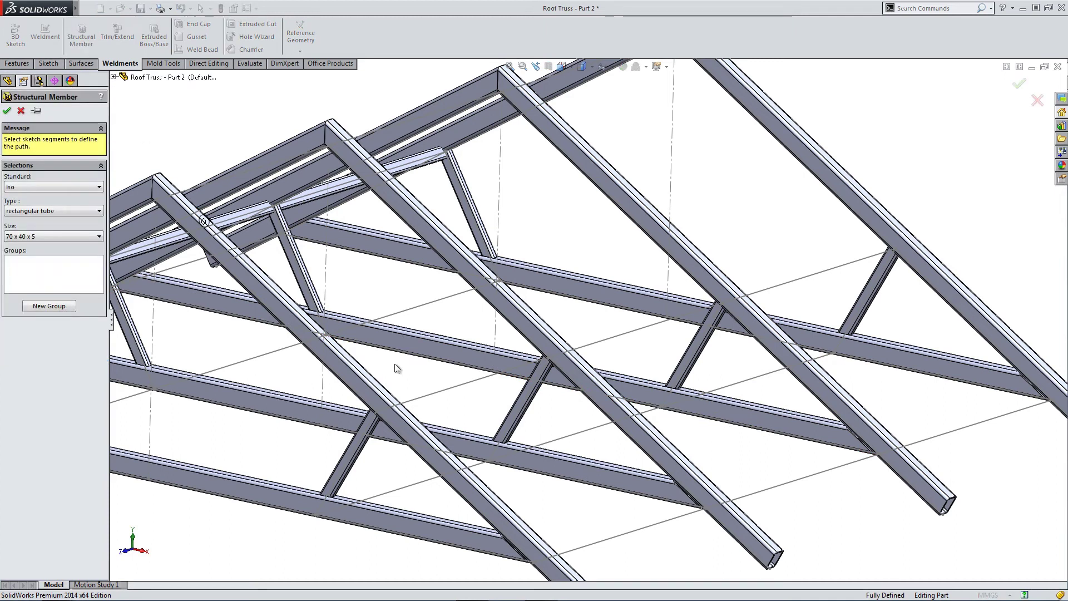
click(493, 377)
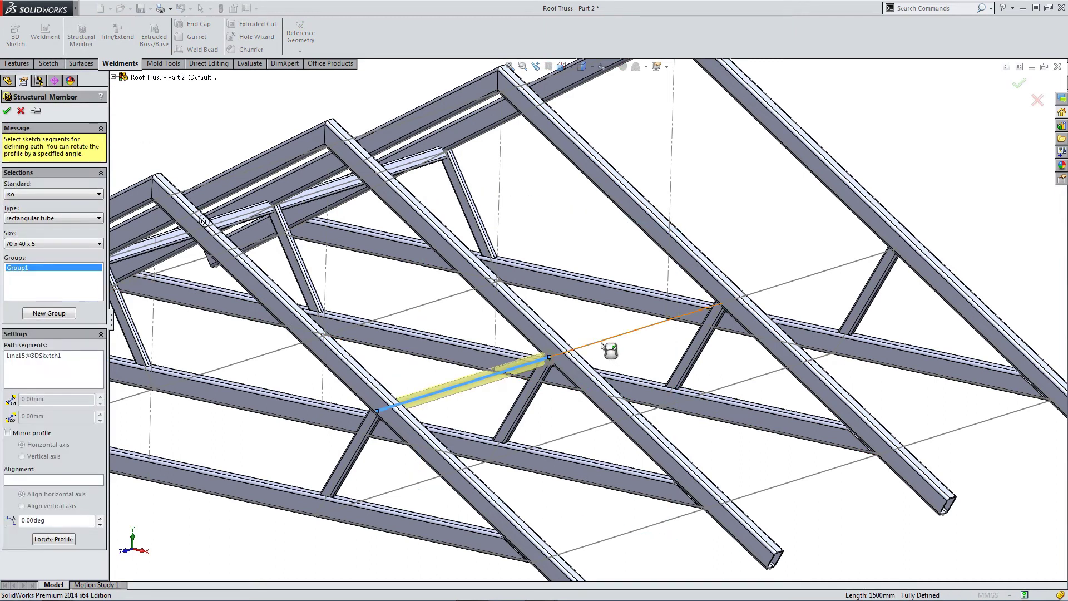
click(615, 340)
click(807, 281)
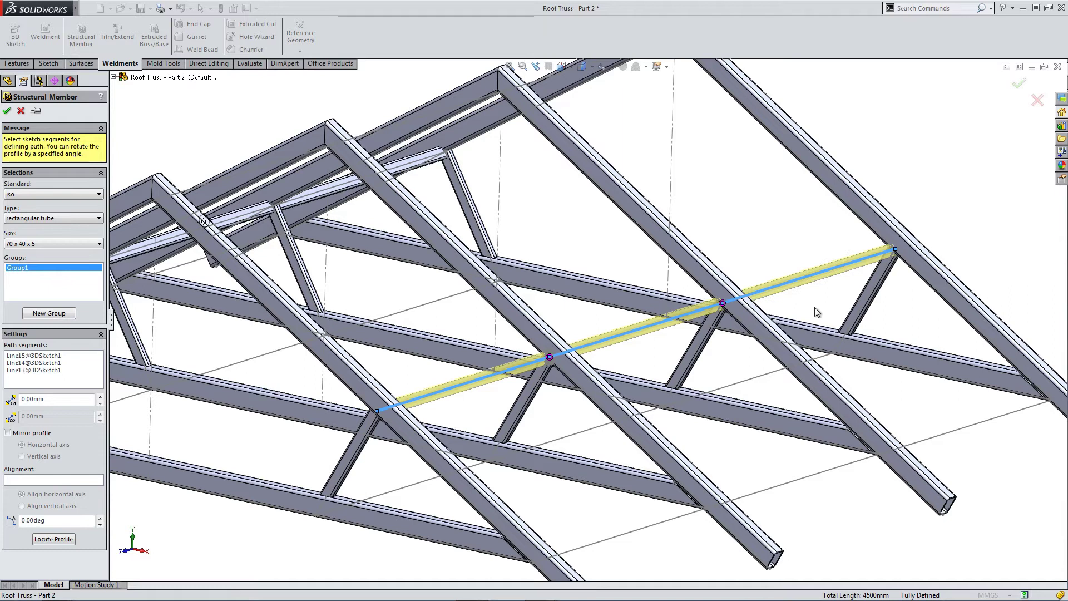
Locate the tube profile so the midpoint of its upper short side lies on the path
click(54, 539)
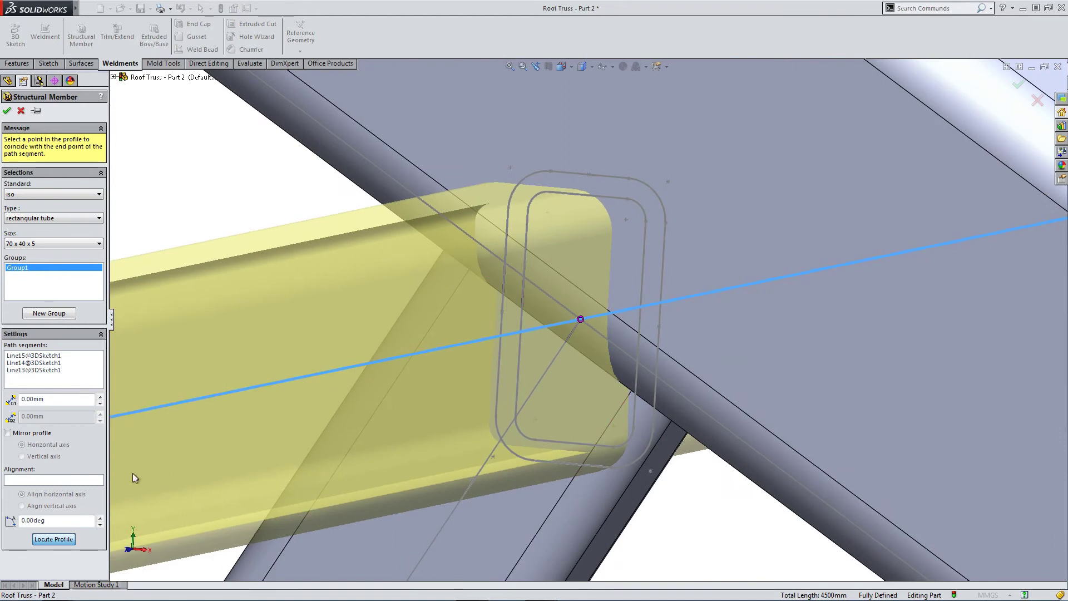
click(65, 543)
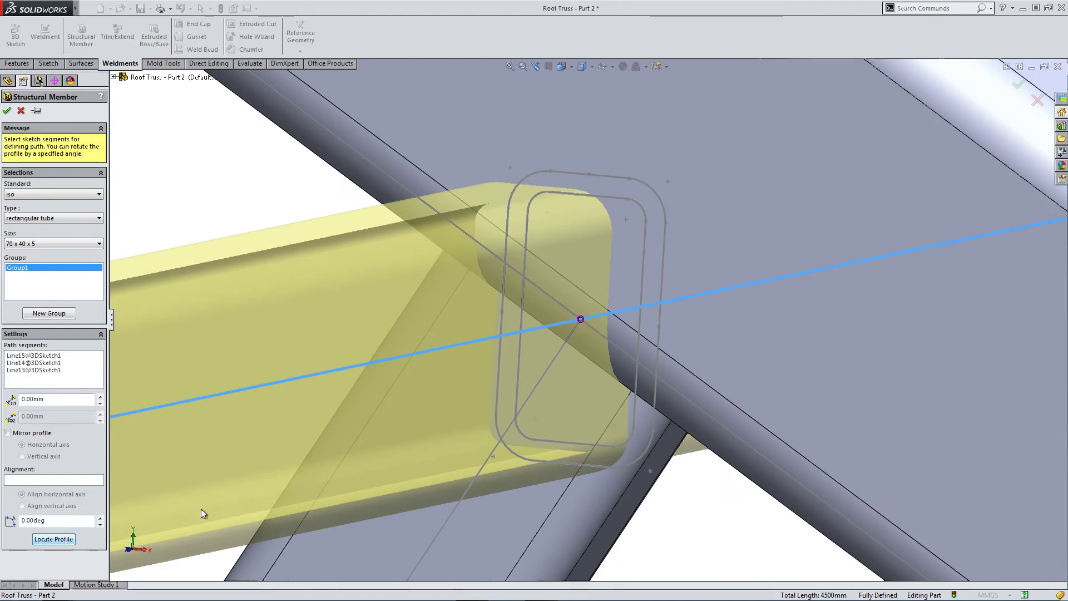
click(61, 542)
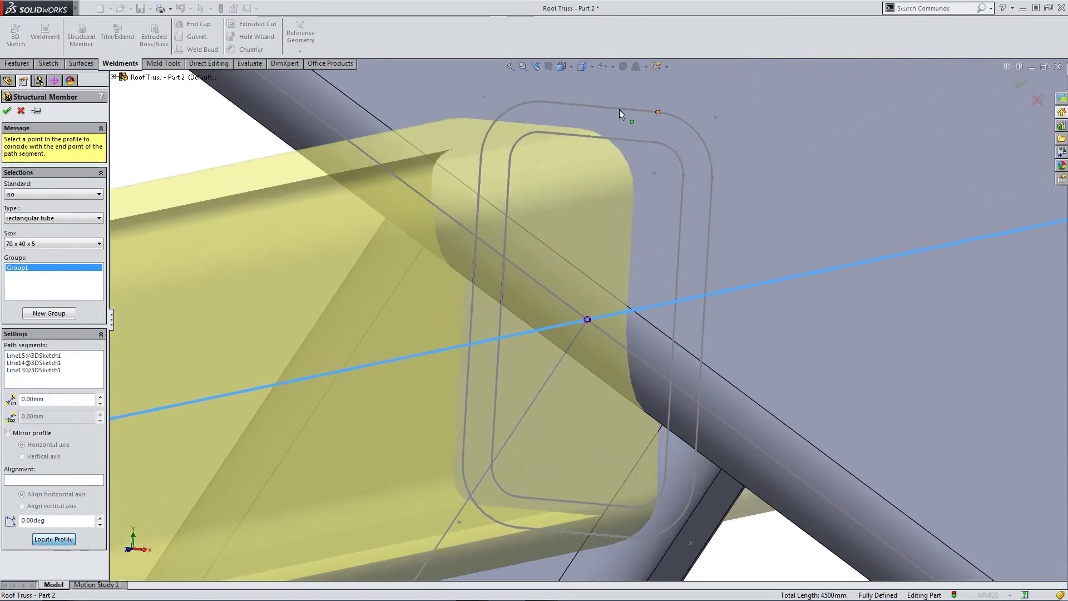
click(600, 107)
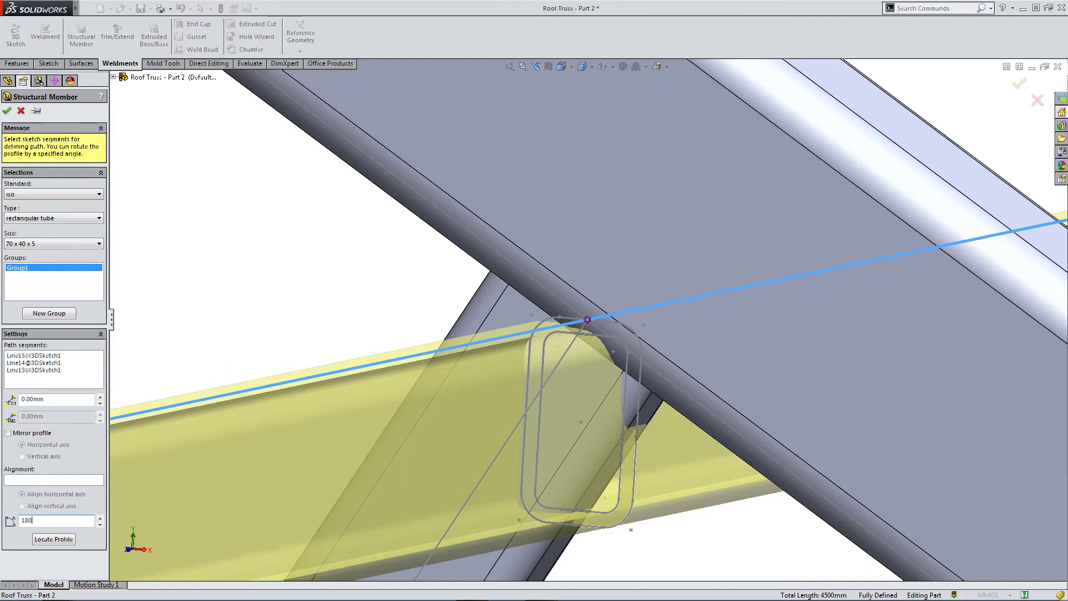
Set the profile rotation to 180 degrees minus 30.96 and create the connecting members on the right slope
key(Return)
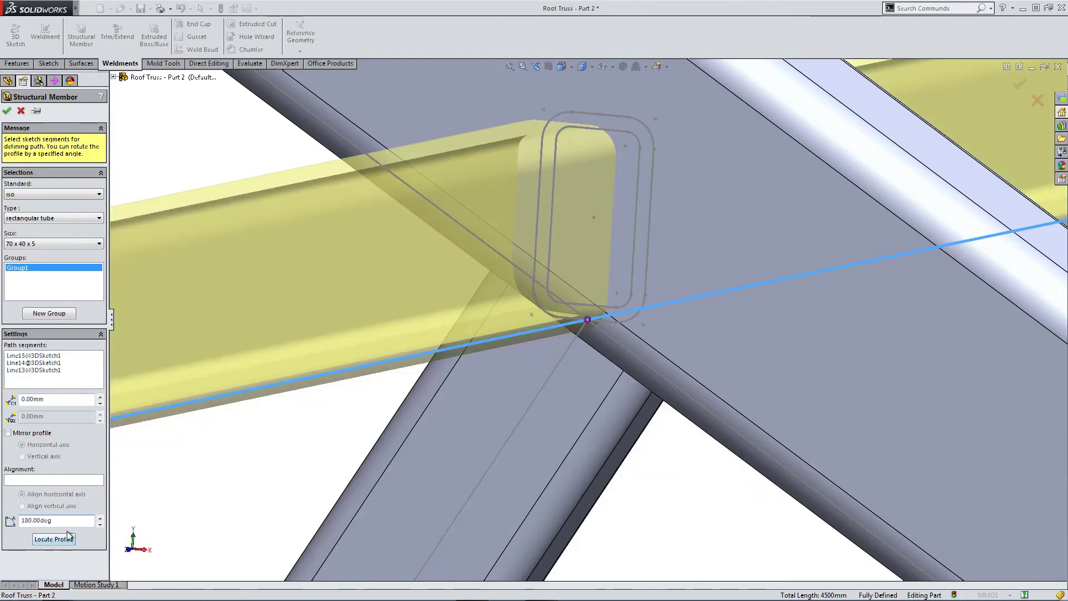
text(-30.96)
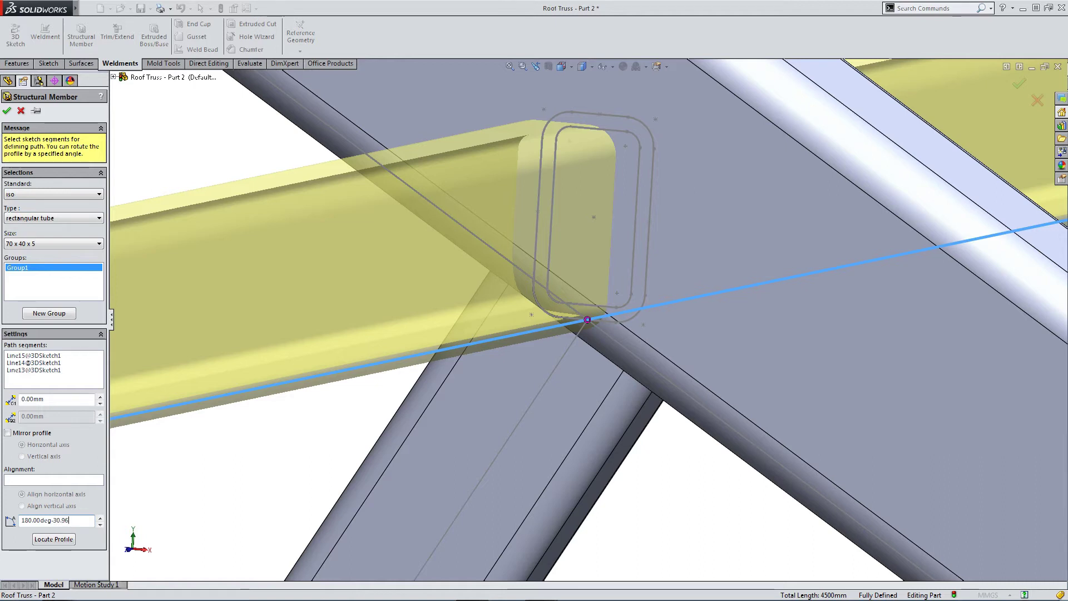
key(Return)
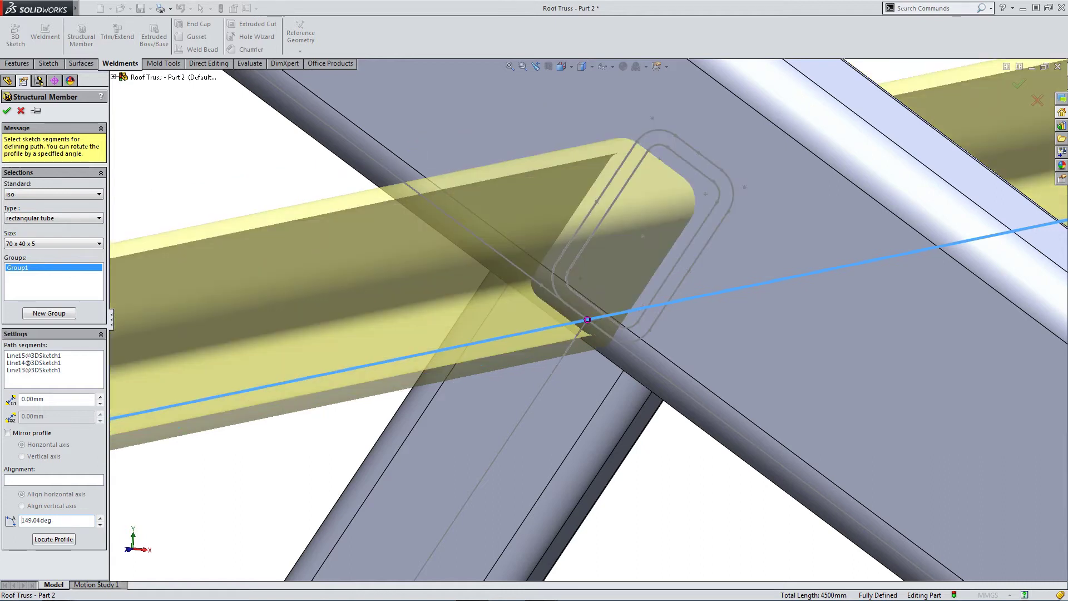
click(8, 112)
Examine how the new right-slope tubes meet the webs and rafters, and compare them with the left-slope tubes
scroll(415, 303, up, 3)
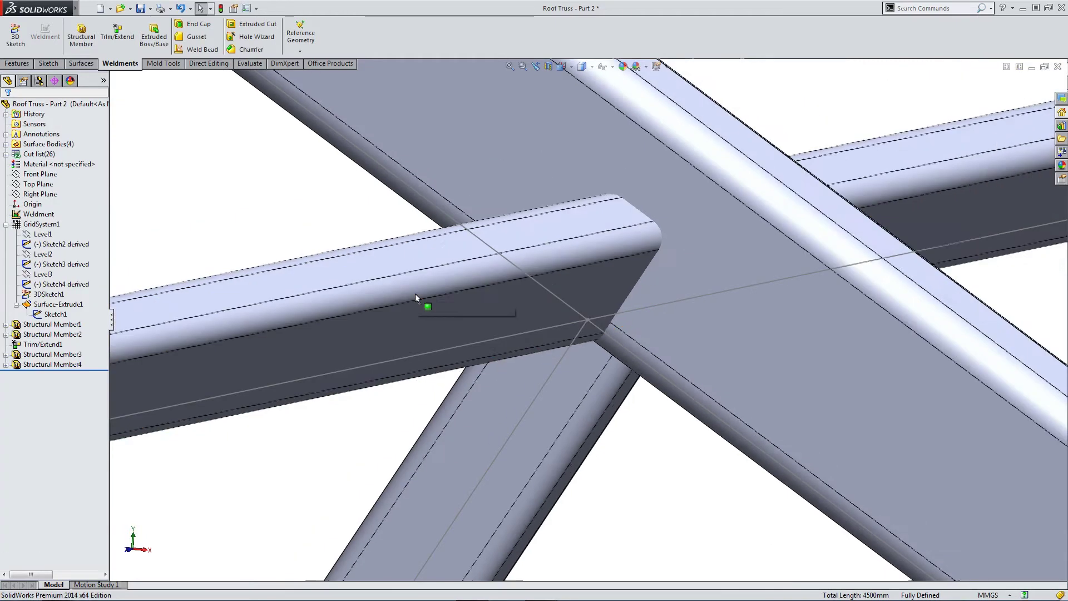
mouse_move(411, 300)
middle_down()
mouse_move(456, 288)
mouse_move(412, 303)
middle_up()
scroll(272, 368, up, 3)
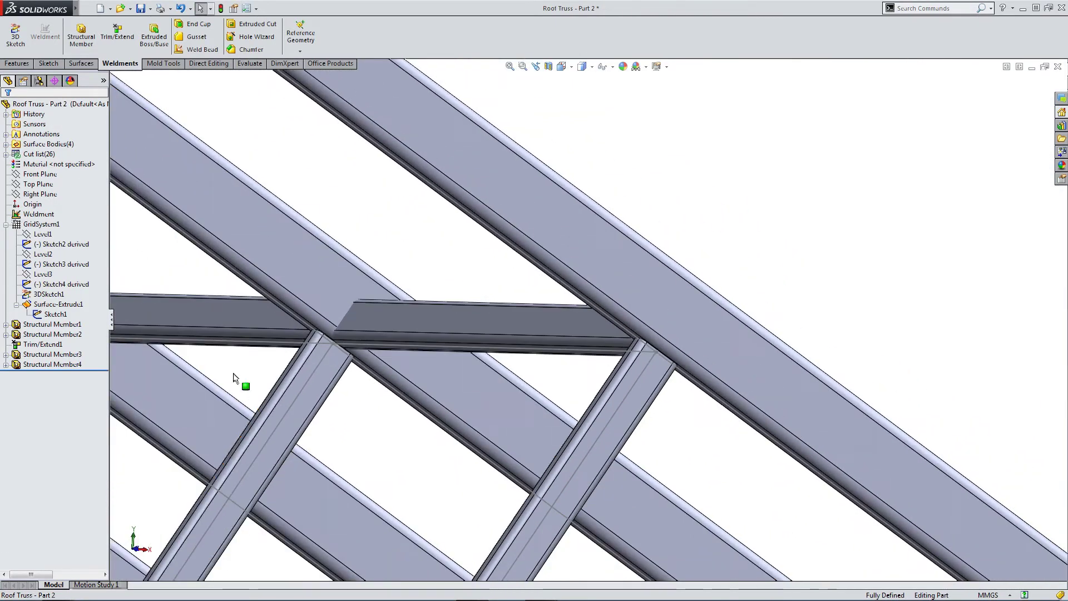
scroll(286, 351, down, 3)
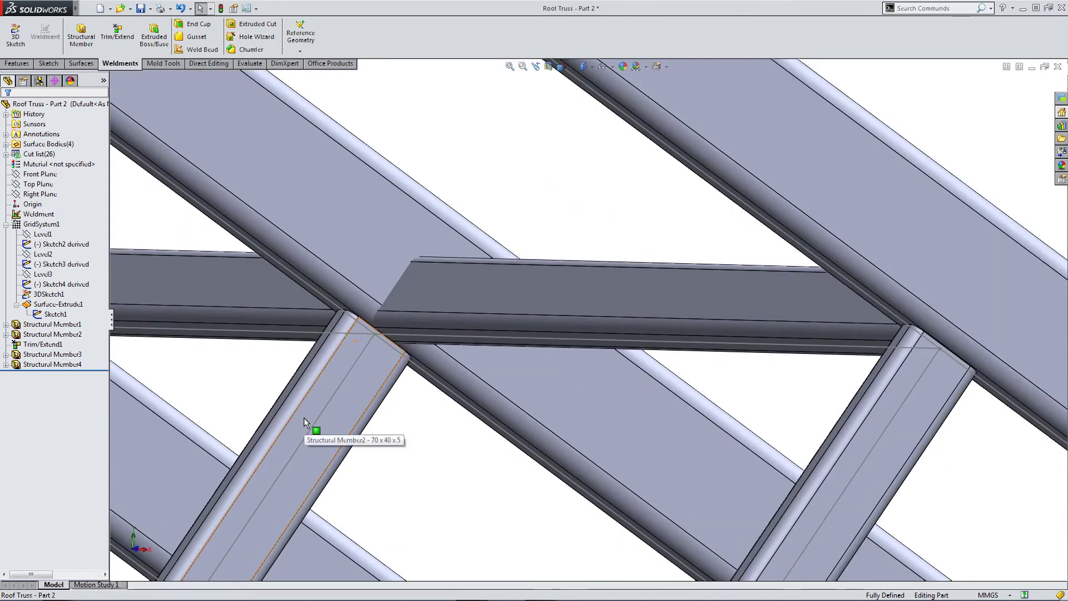
scroll(304, 417, up, 10)
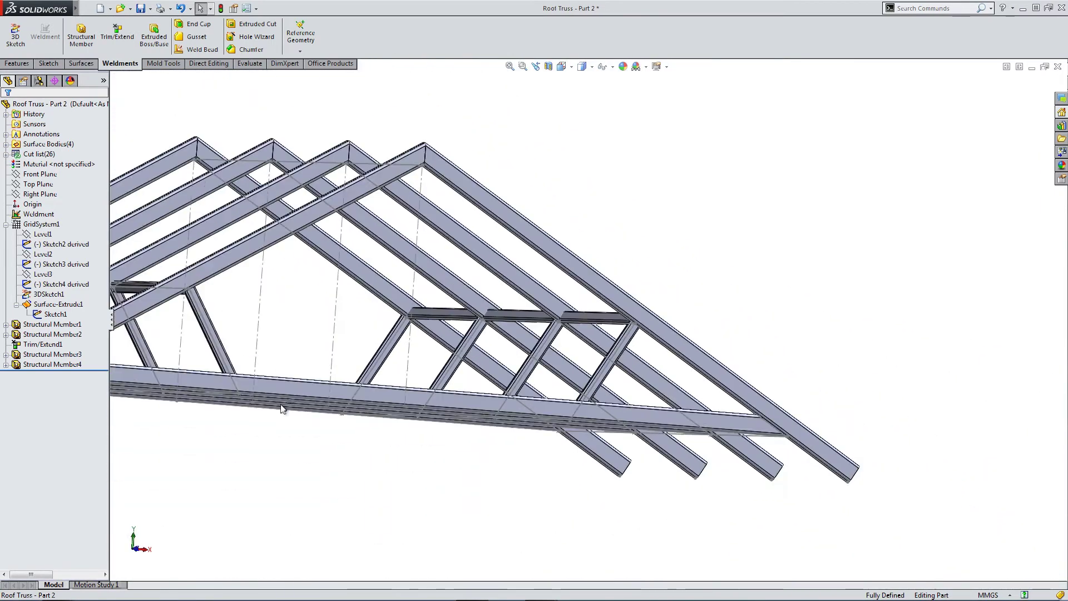
middle_drag(282, 409, 217, 402)
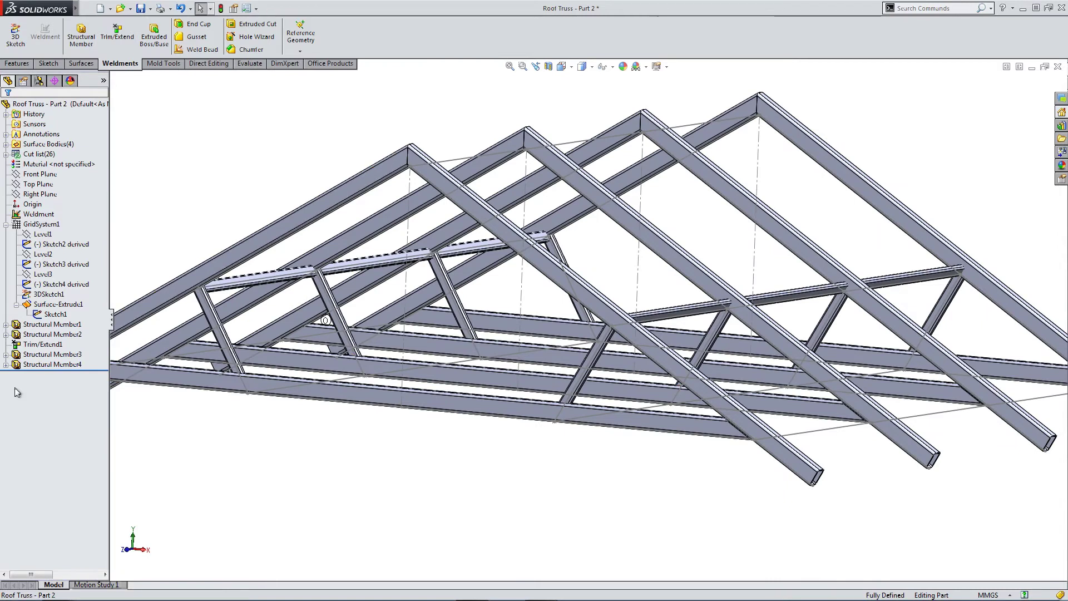
right_click(28, 365)
click(54, 338)
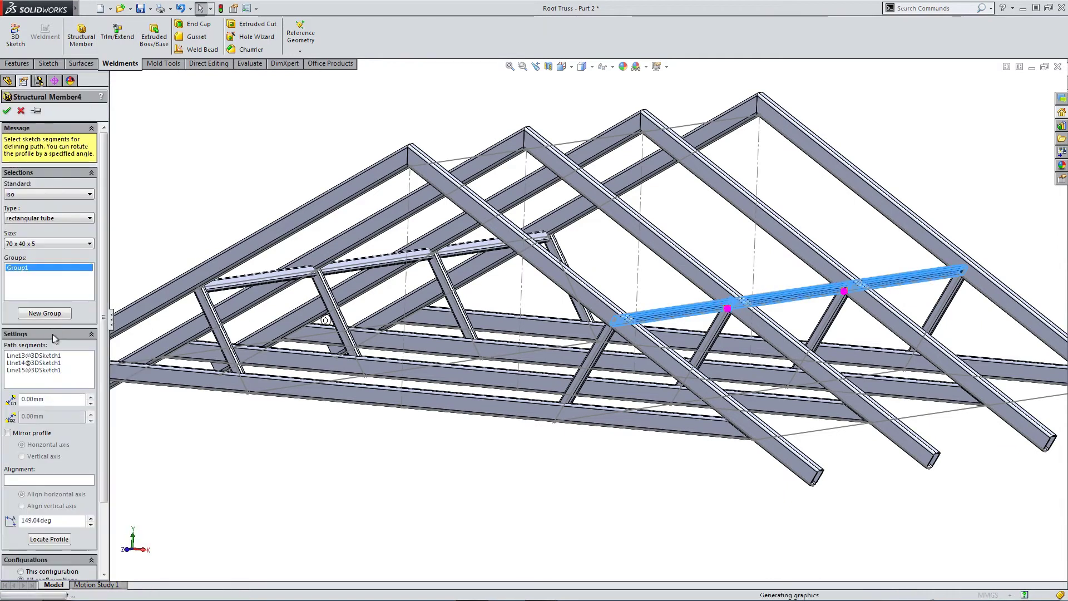
click(21, 110)
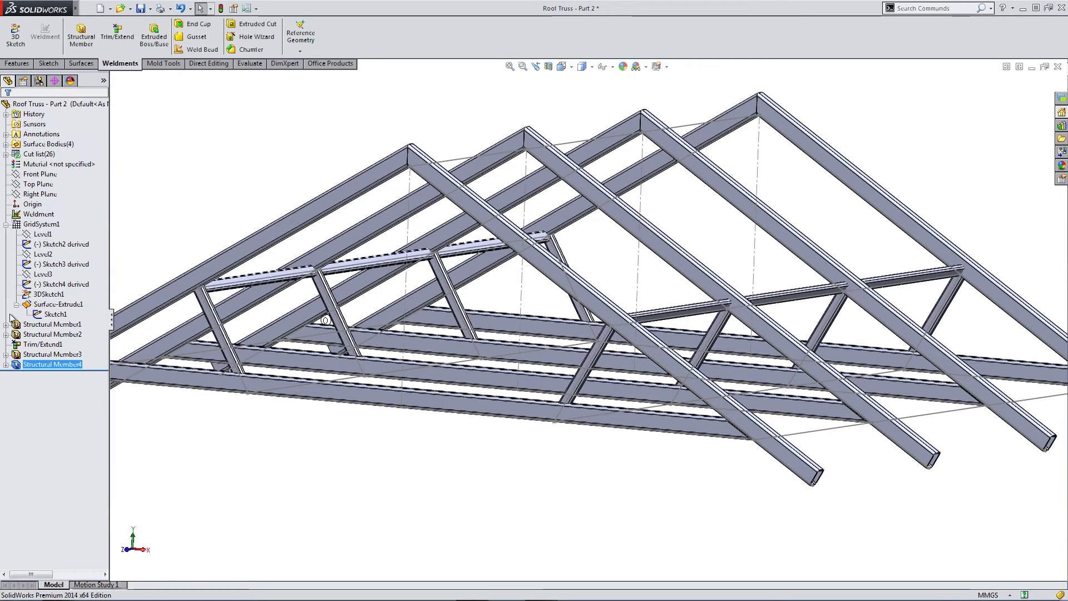
Reopen the left-slope tube member and inspect the locating points available on its profile
click(40, 354)
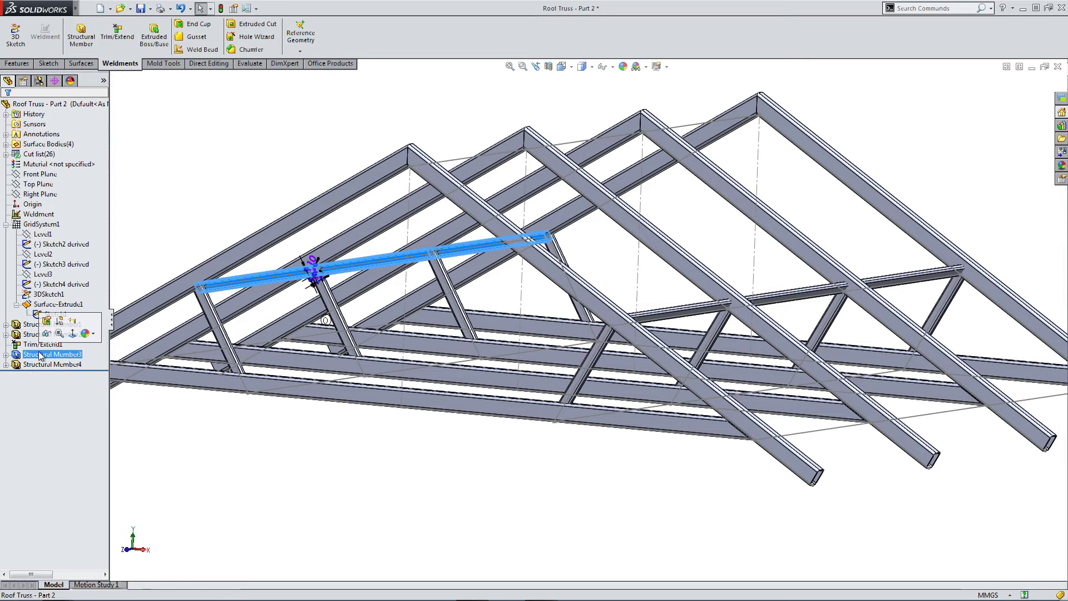
click(47, 323)
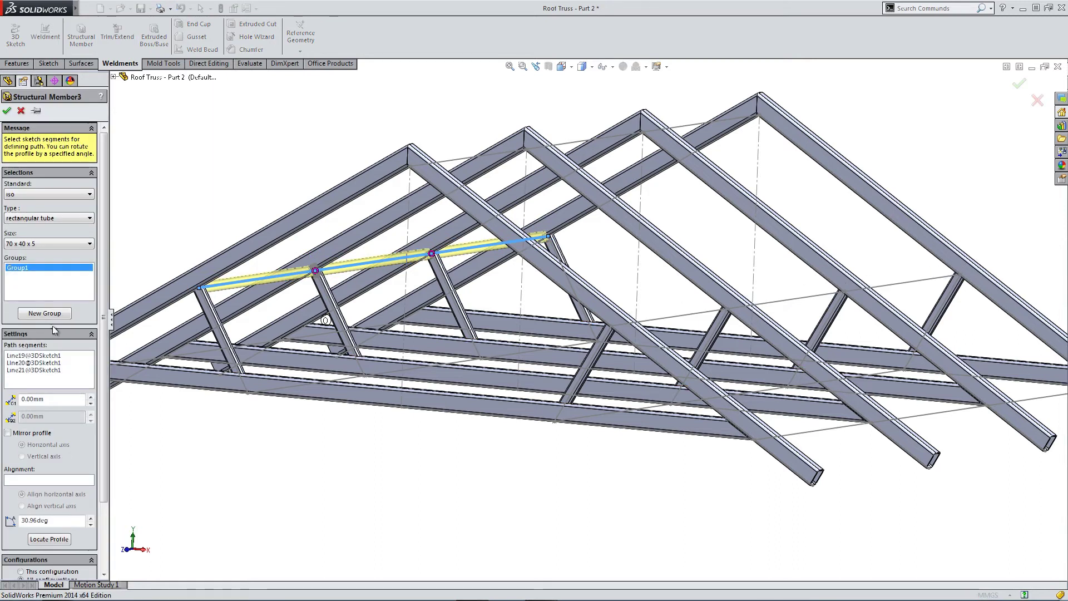
click(49, 539)
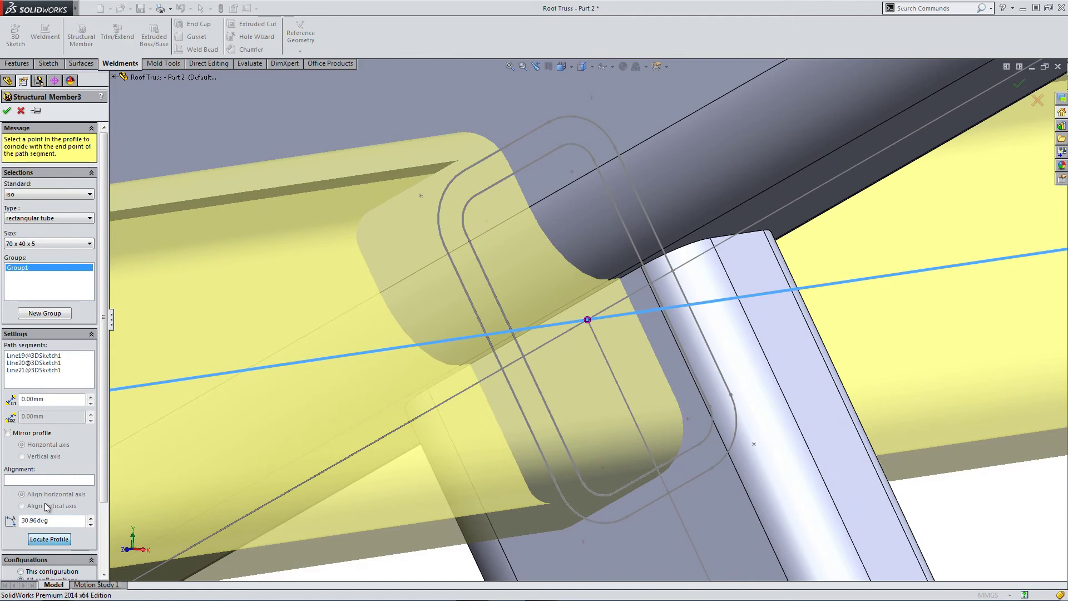
click(8, 110)
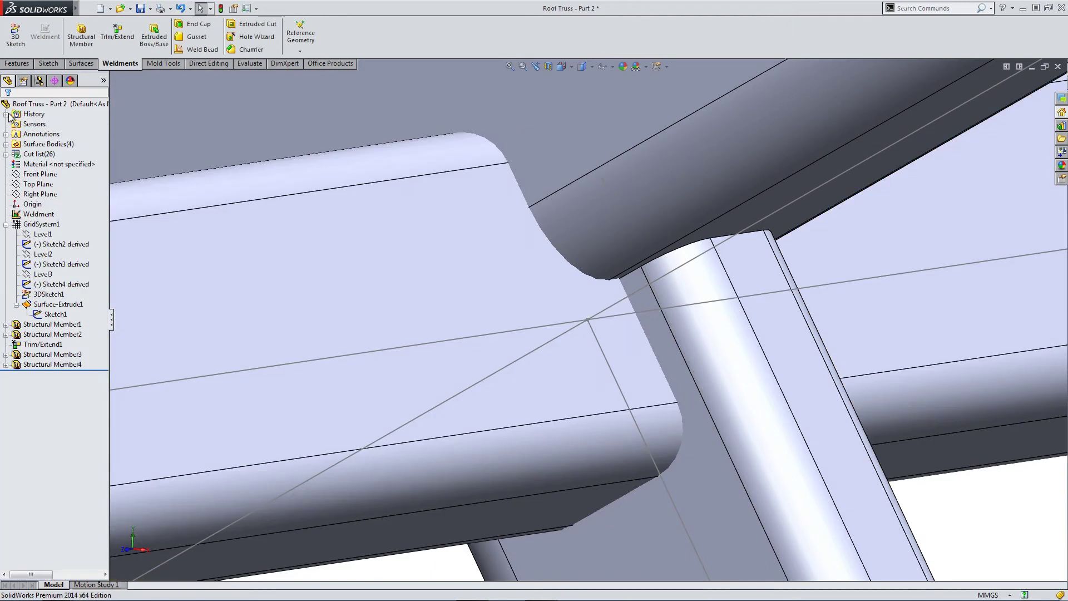
Edit the left-slope tubes' profile sketch, delete the midpoint relation of the point on its lower short side and move that point below the profile
click(5, 354)
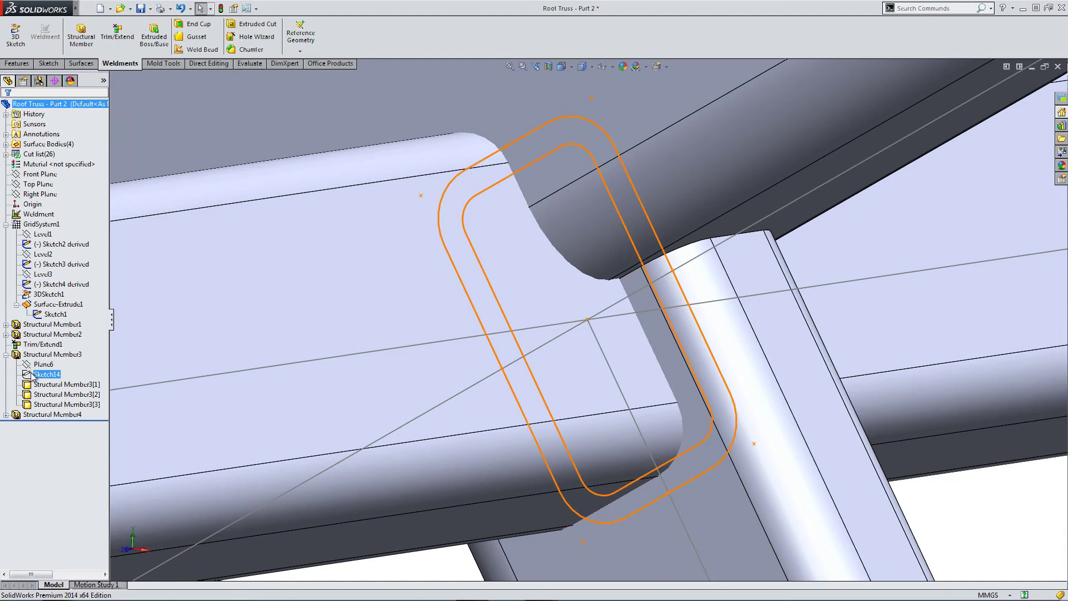
click(45, 373)
click(43, 344)
scroll(506, 412, up, 3)
scroll(666, 449, down, 2)
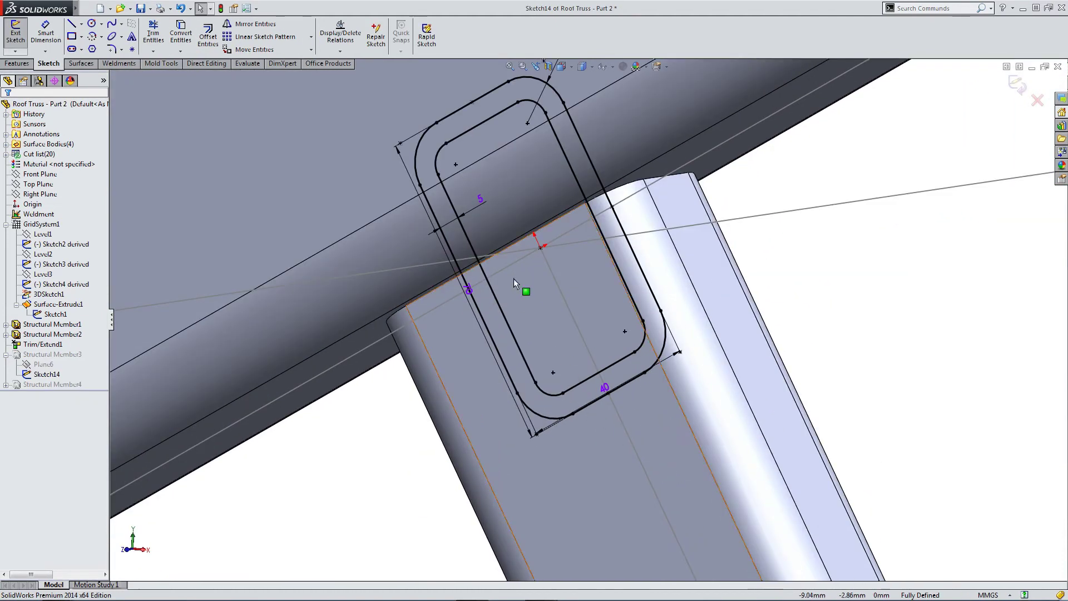
click(607, 390)
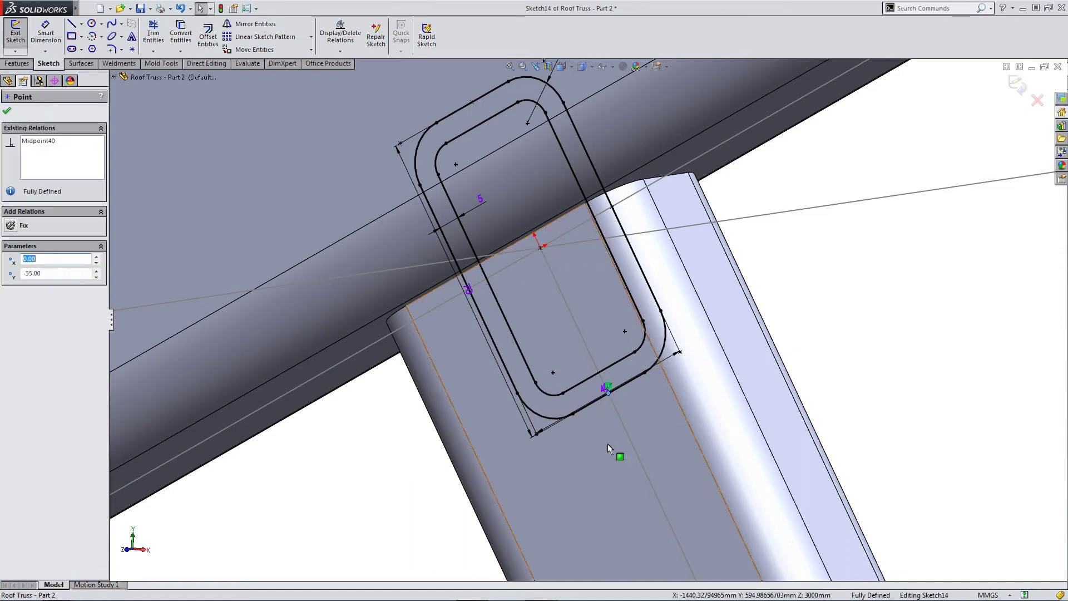
click(609, 388)
key(Delete)
drag(614, 401, 644, 457)
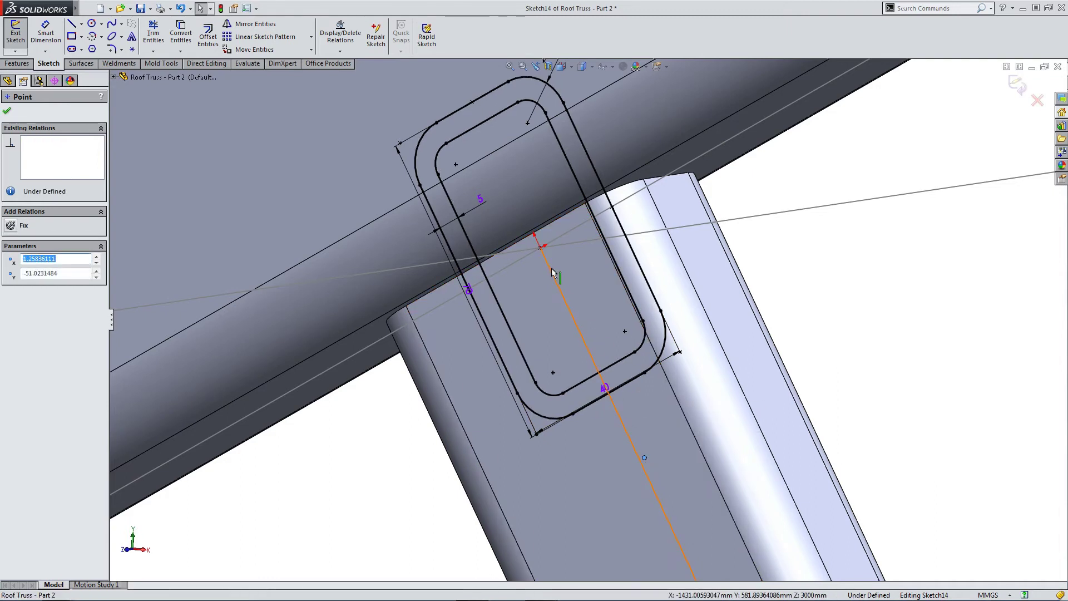
Align the freed point vertically with the profile's centre, dimension it 25 mm from the lower short side and finish the sketch
ctrl+click(541, 250)
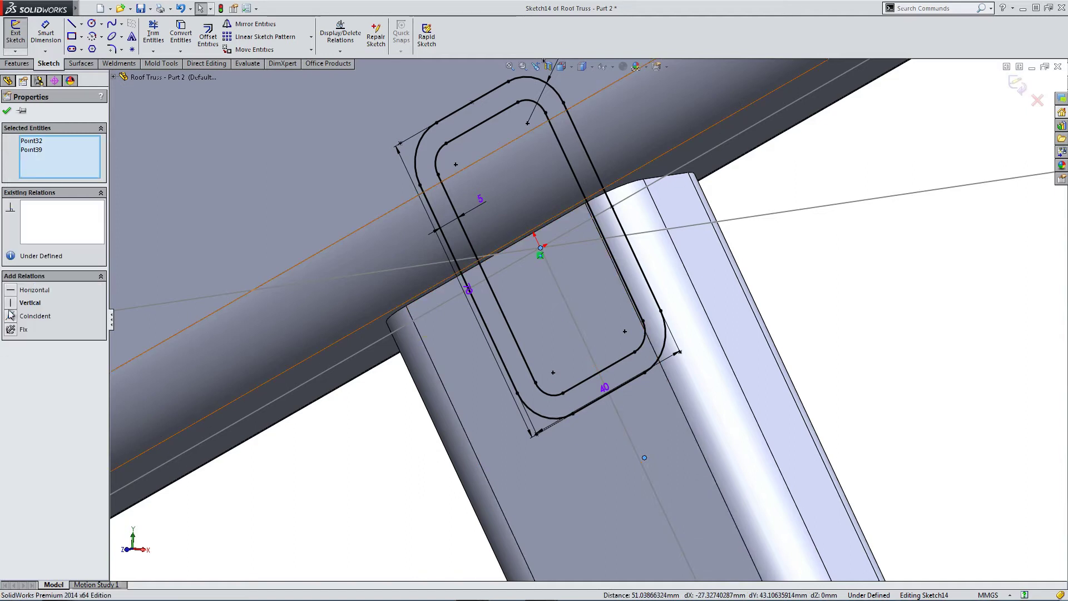
click(364, 499)
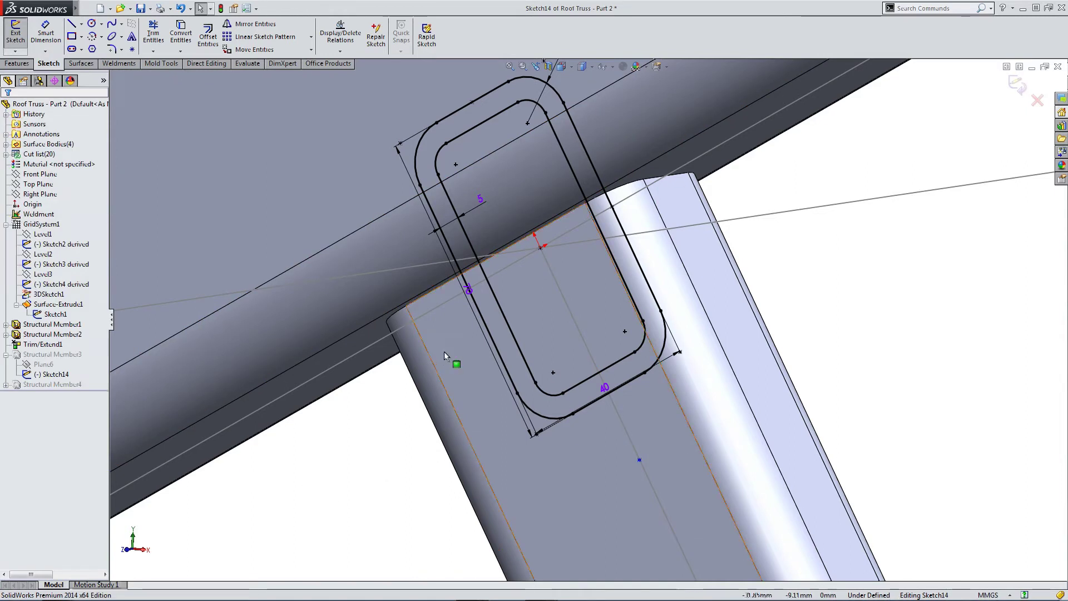
click(47, 31)
scroll(623, 399, up, 4)
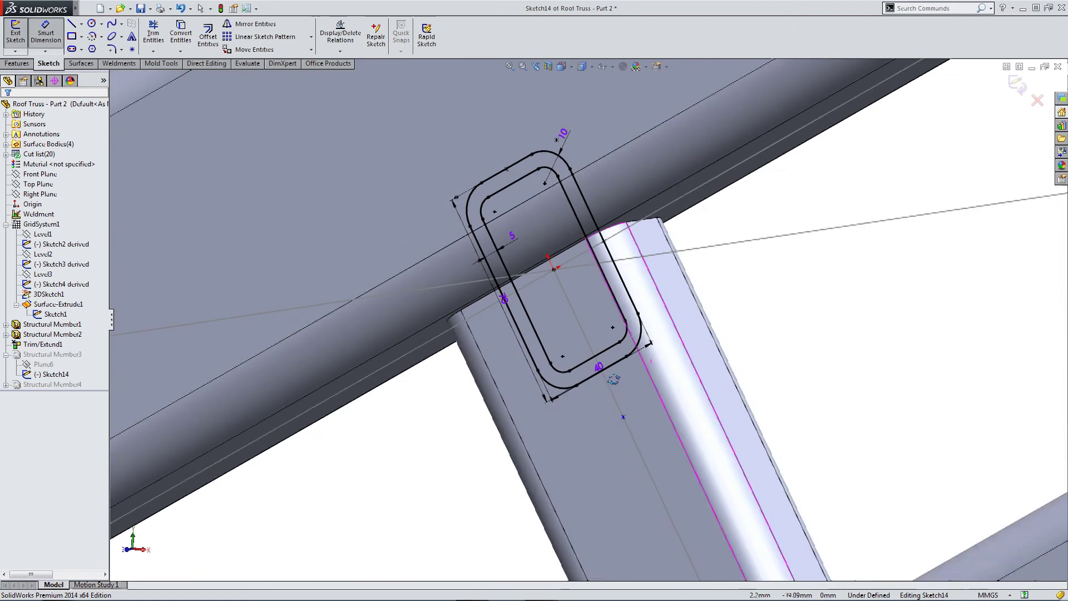
scroll(595, 371, down, 3)
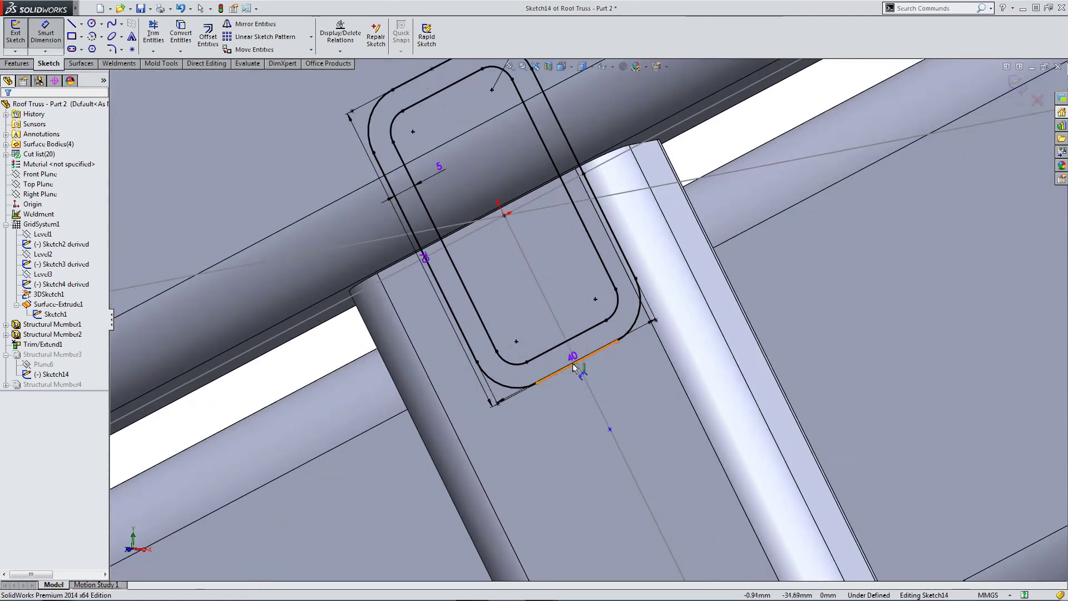
click(588, 374)
click(591, 360)
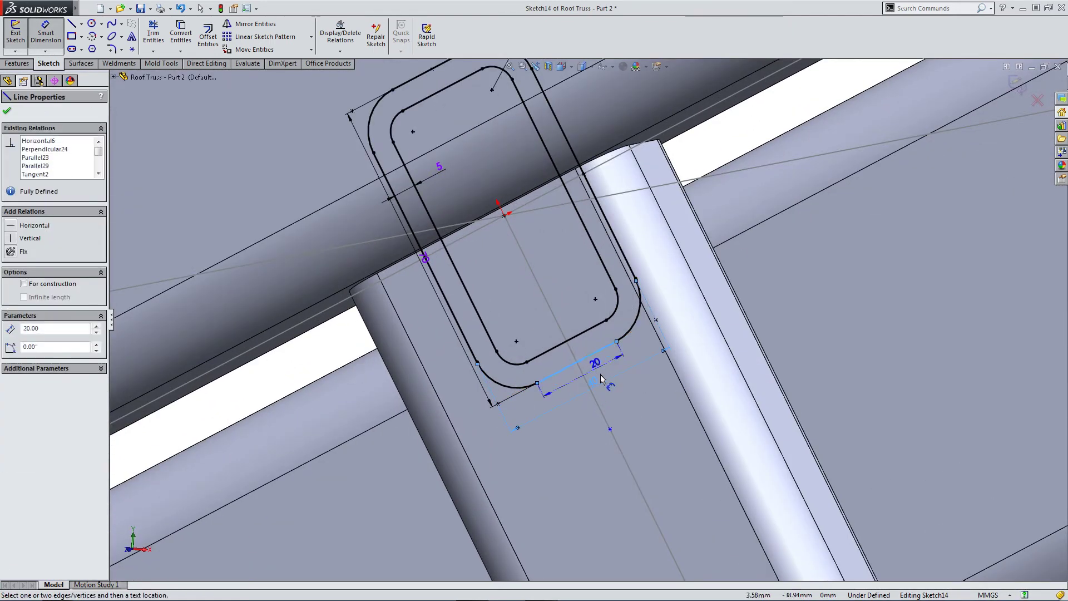
click(609, 429)
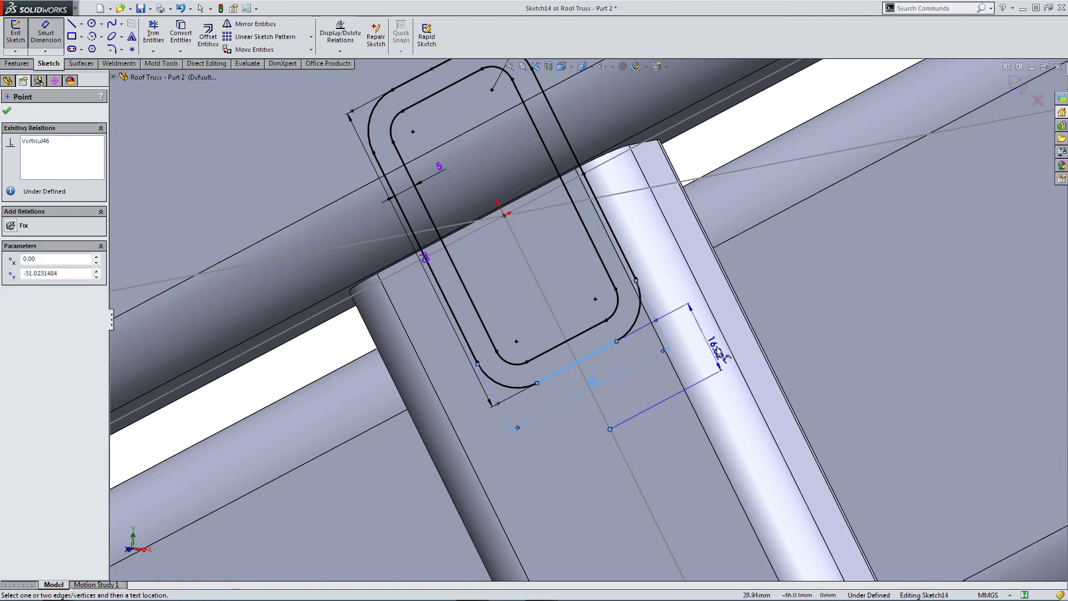
click(784, 290)
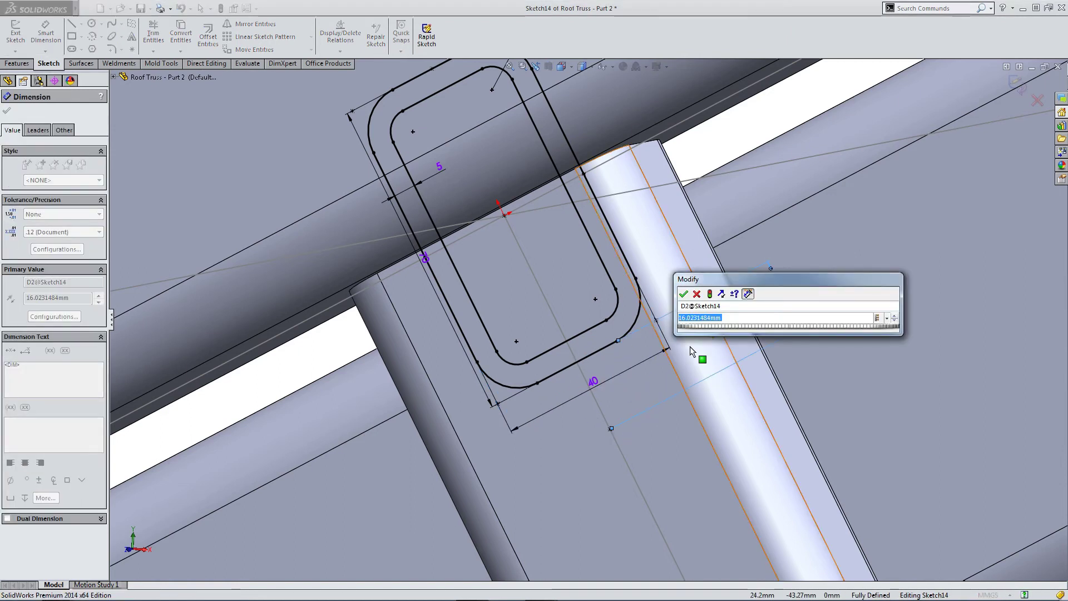
text(25)
key(Return)
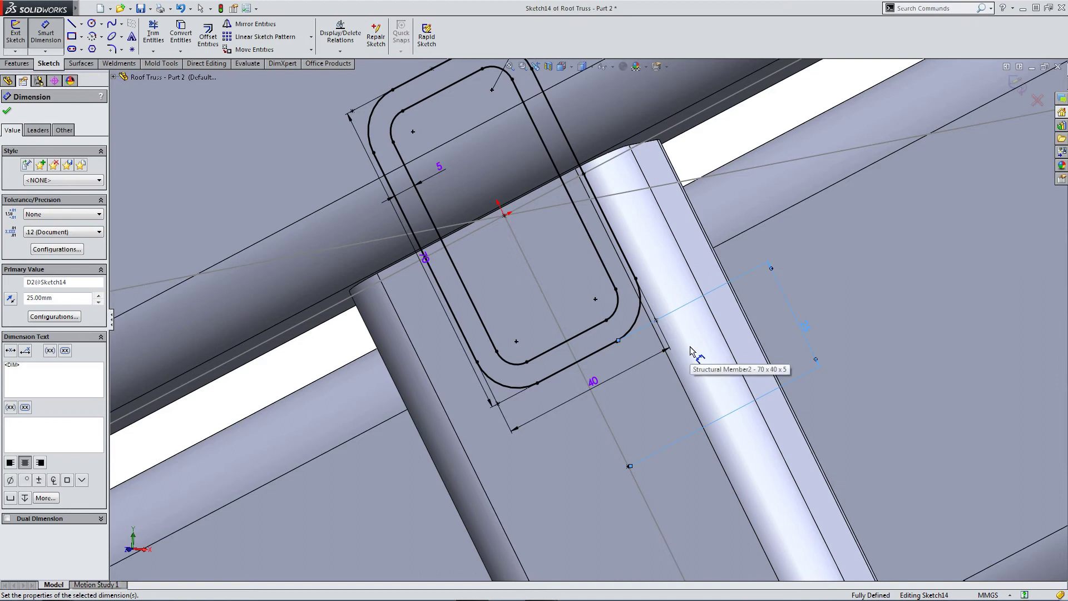
key(Escape)
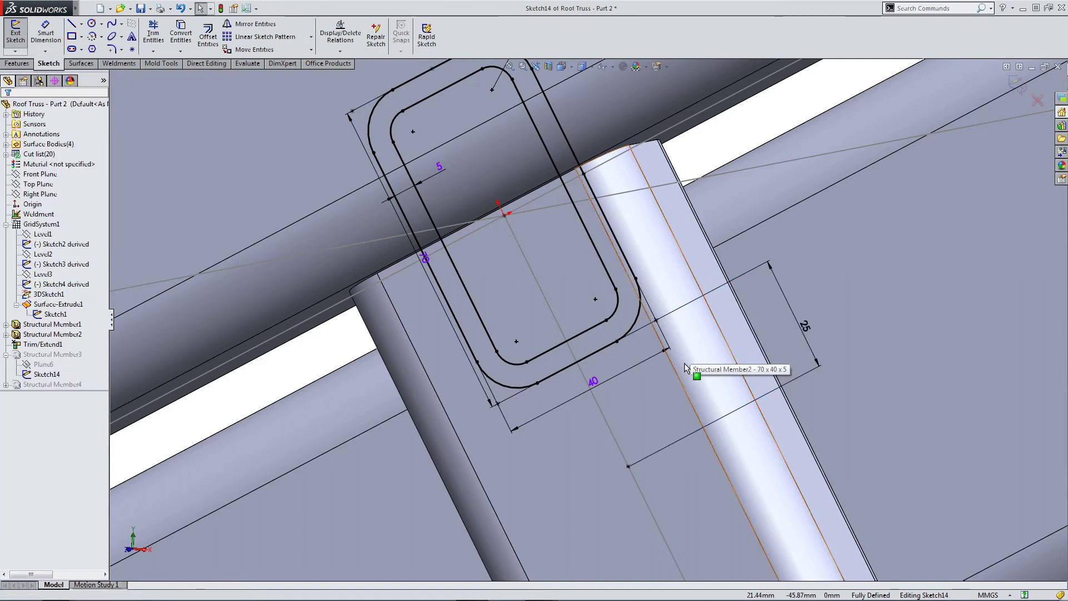
middle_drag(690, 359, 619, 405)
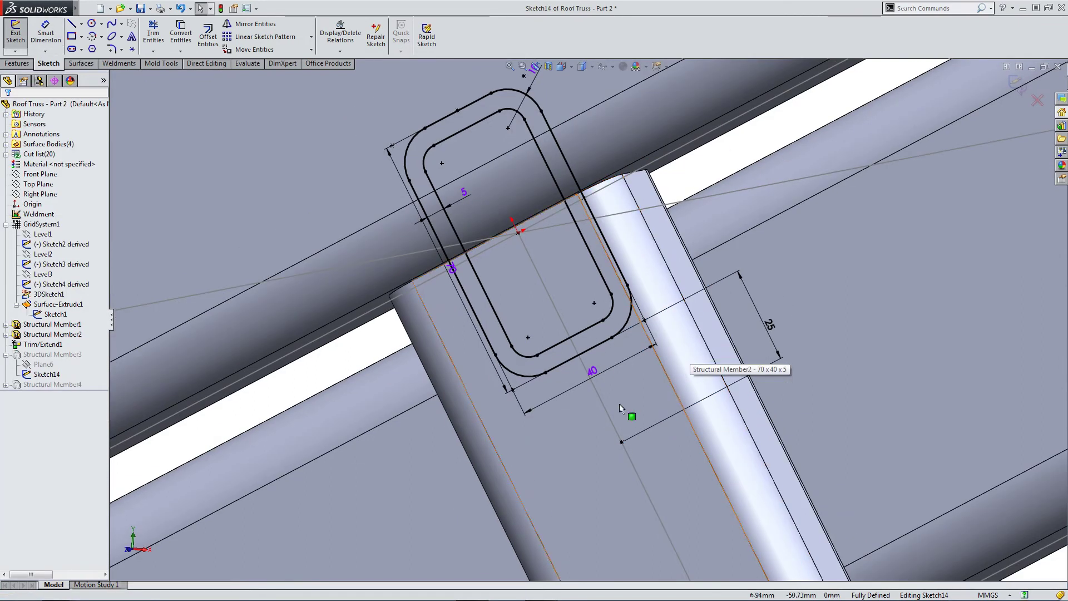
click(1014, 82)
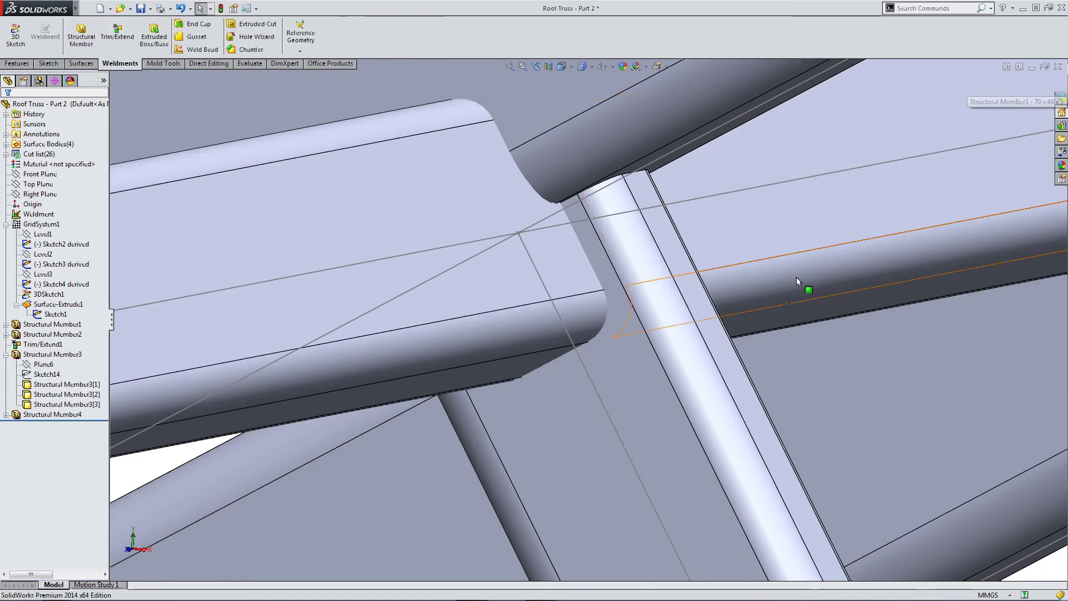
Relocate the left-slope tube profile so the offset point below its lower short side lies on the path
click(49, 355)
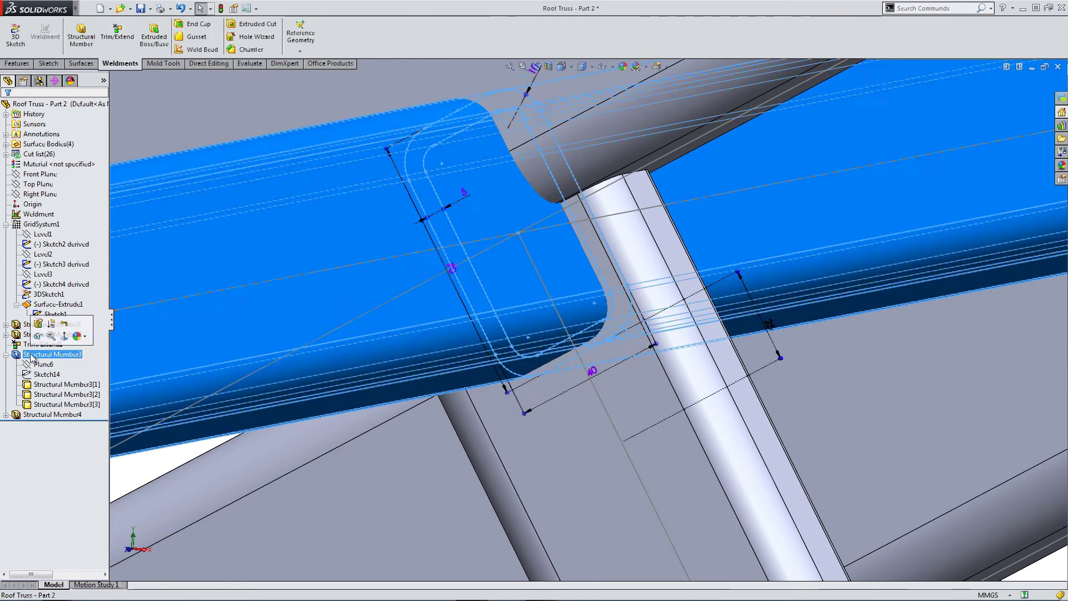
click(38, 323)
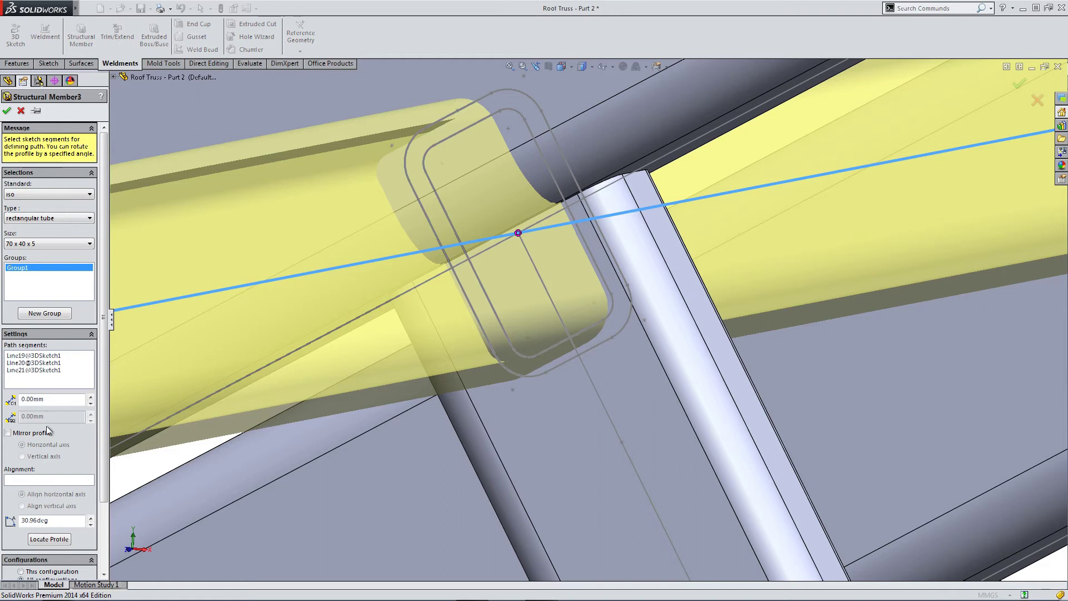
click(49, 538)
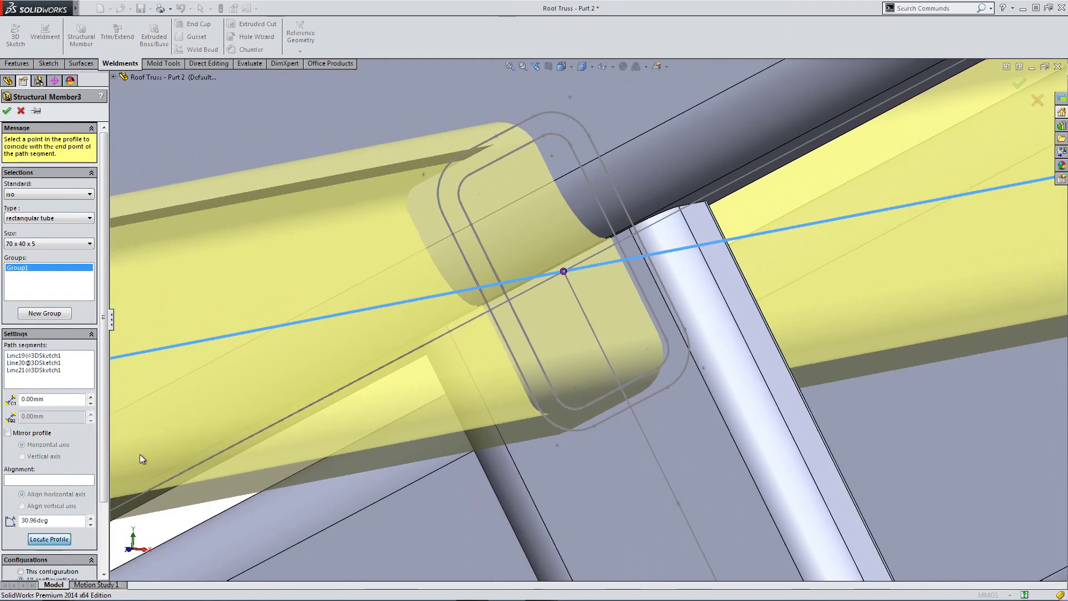
click(678, 504)
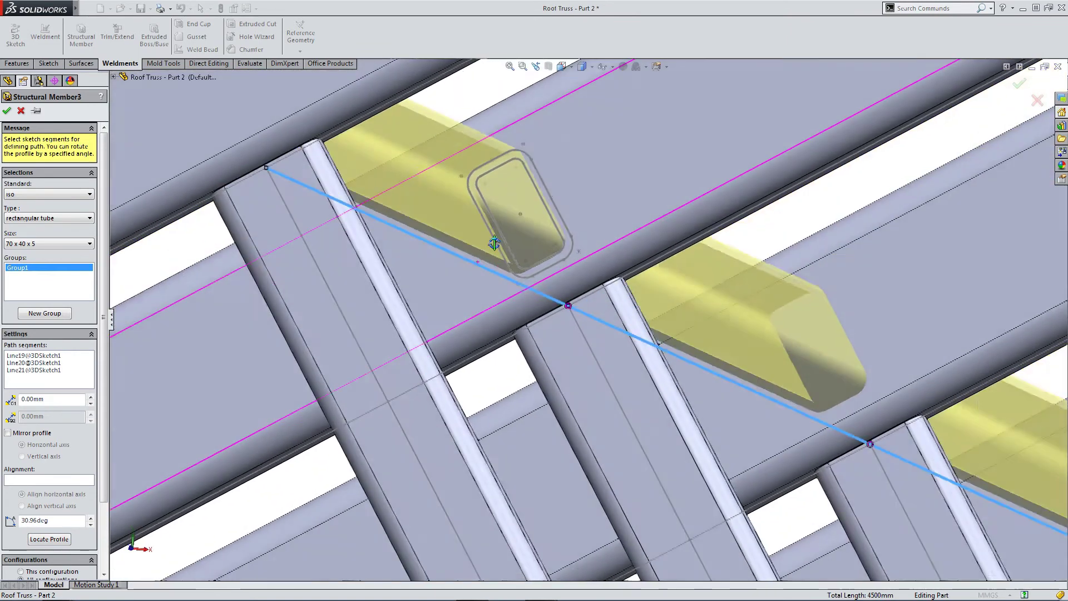
middle_drag(494, 243, 476, 260)
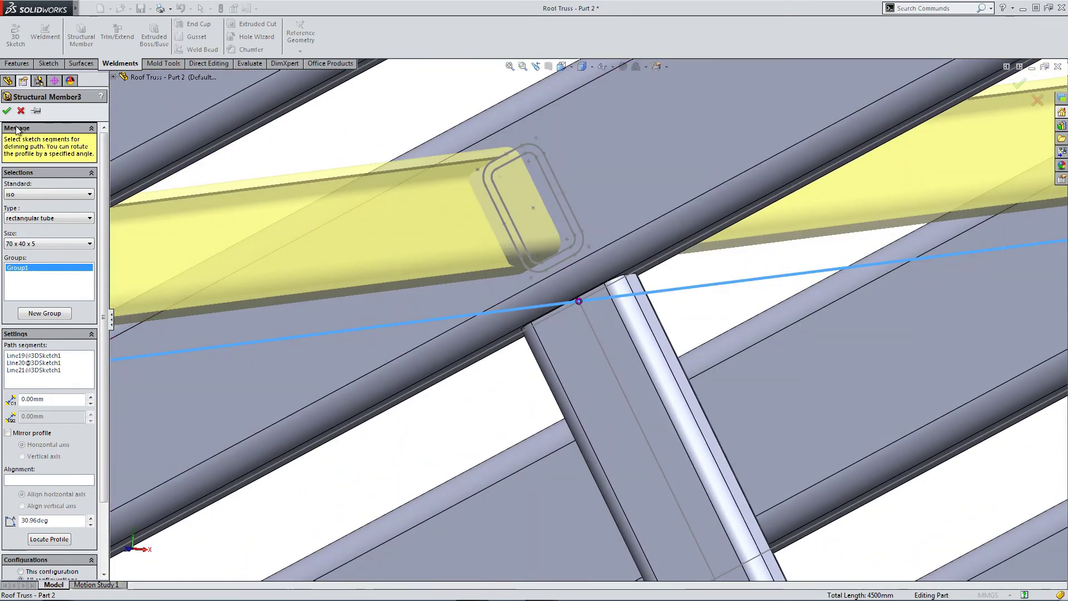
click(7, 110)
middle_drag(519, 294, 500, 275)
scroll(591, 340, up, 5)
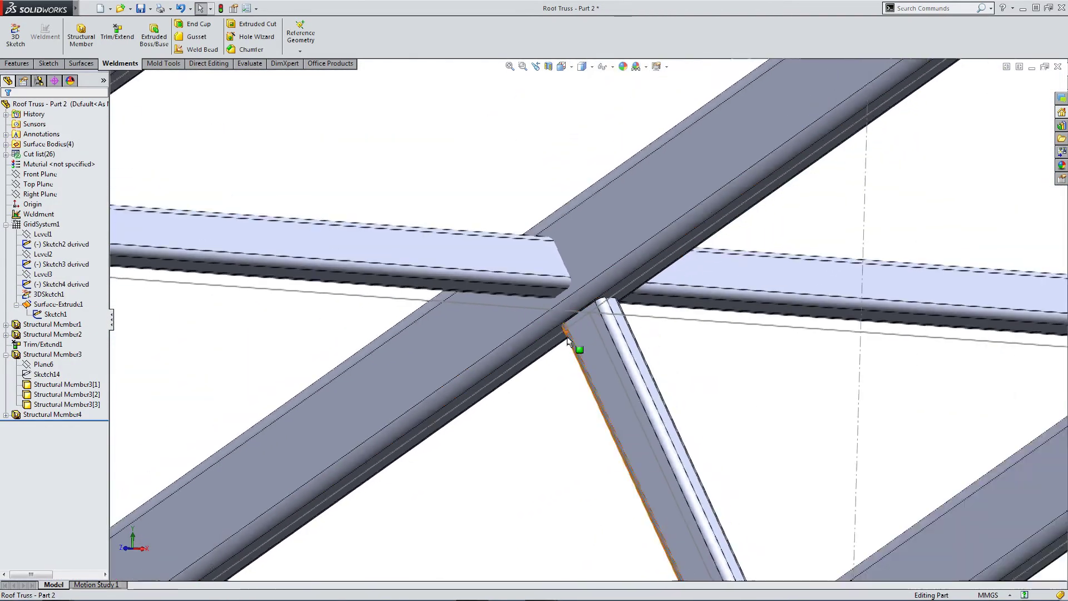
scroll(568, 340, up, 5)
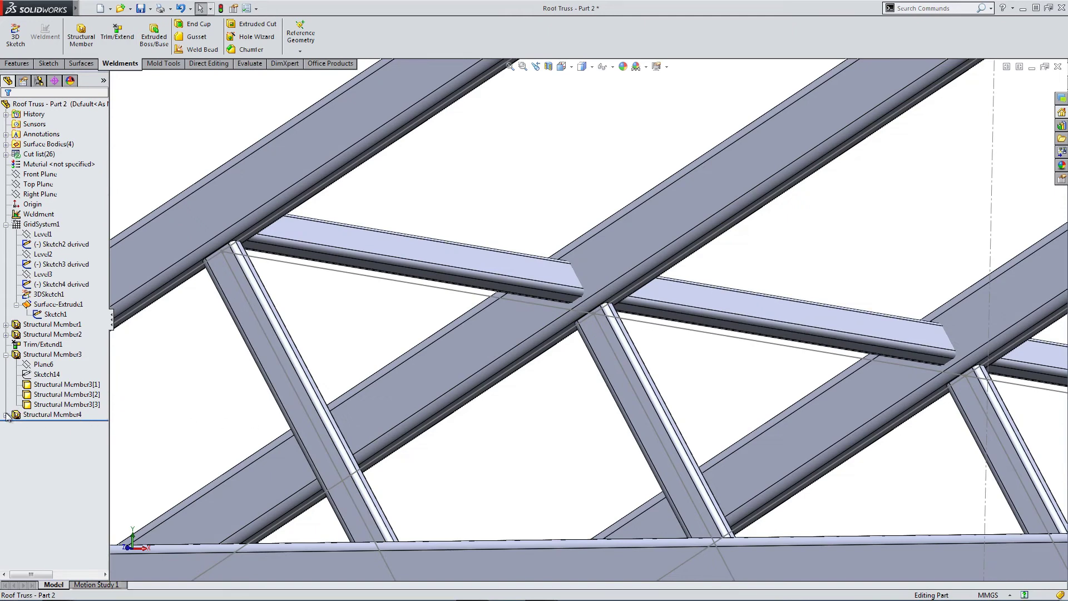
Reopen the right-slope tube member and inspect where its profile is located relative to the path
click(6, 414)
scroll(445, 420, up, 6)
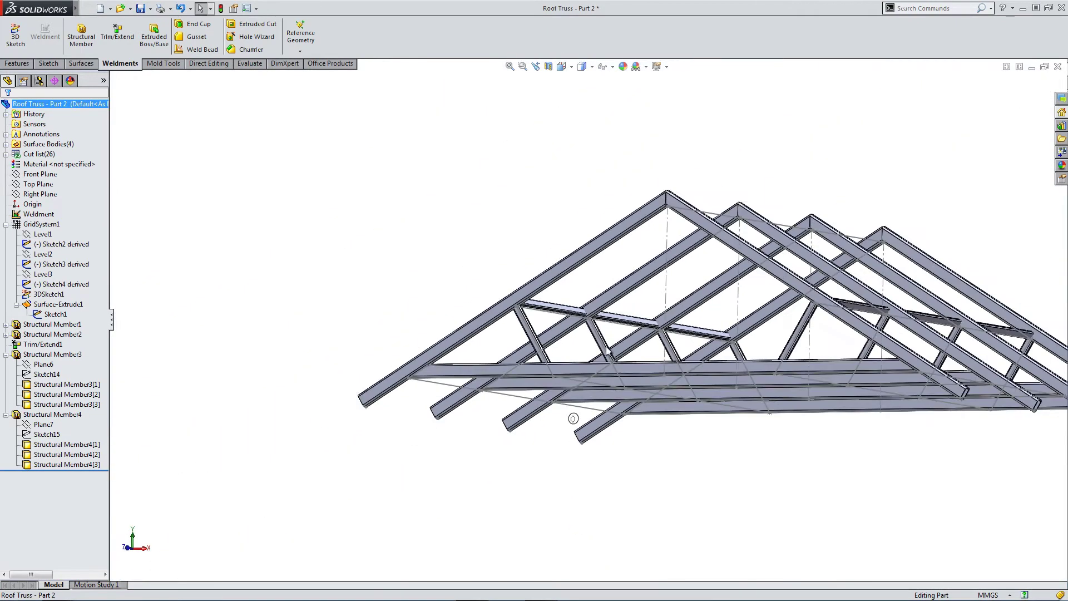
middle_drag(609, 352, 644, 377)
click(75, 415)
click(56, 444)
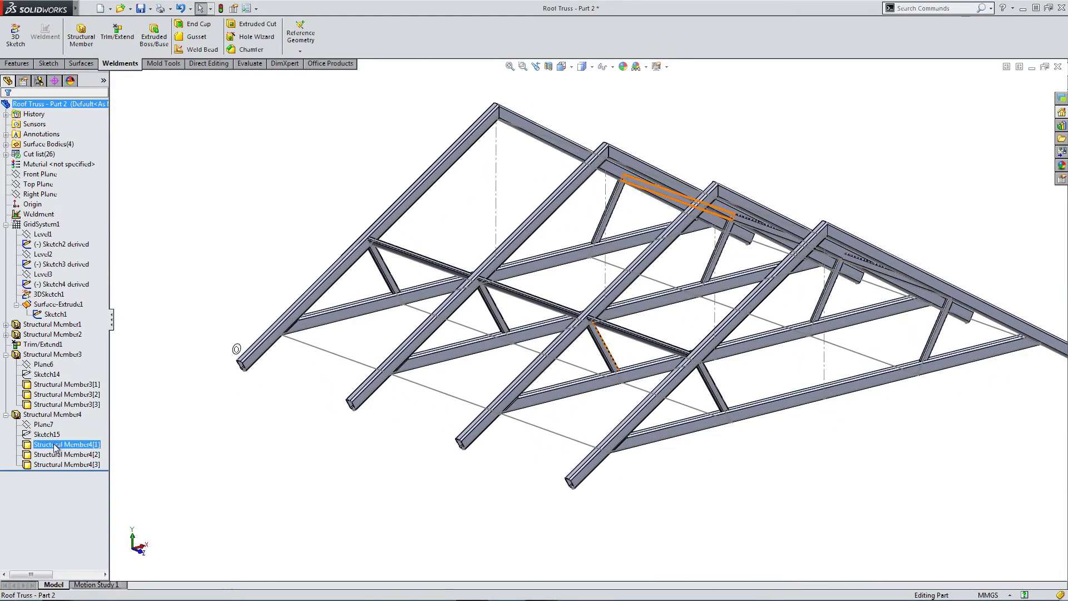
click(56, 445)
click(44, 434)
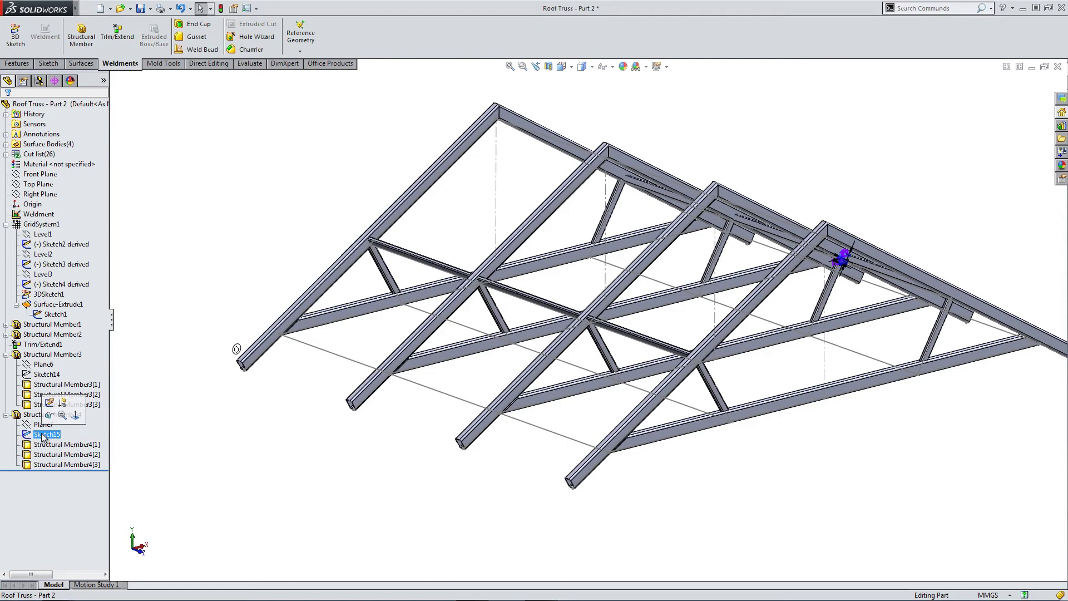
click(46, 446)
click(30, 415)
click(39, 382)
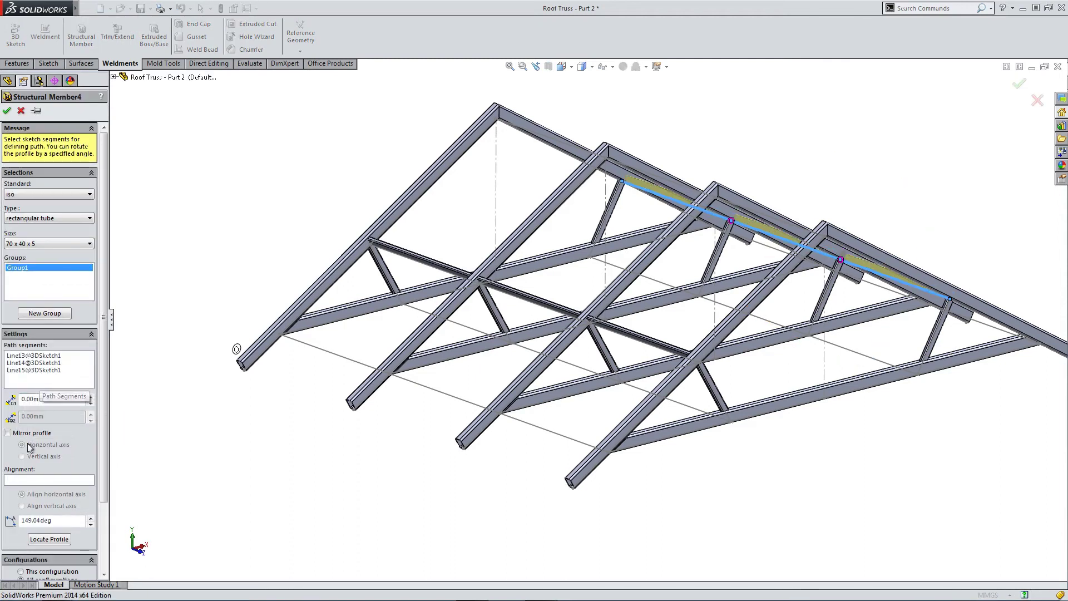
click(64, 537)
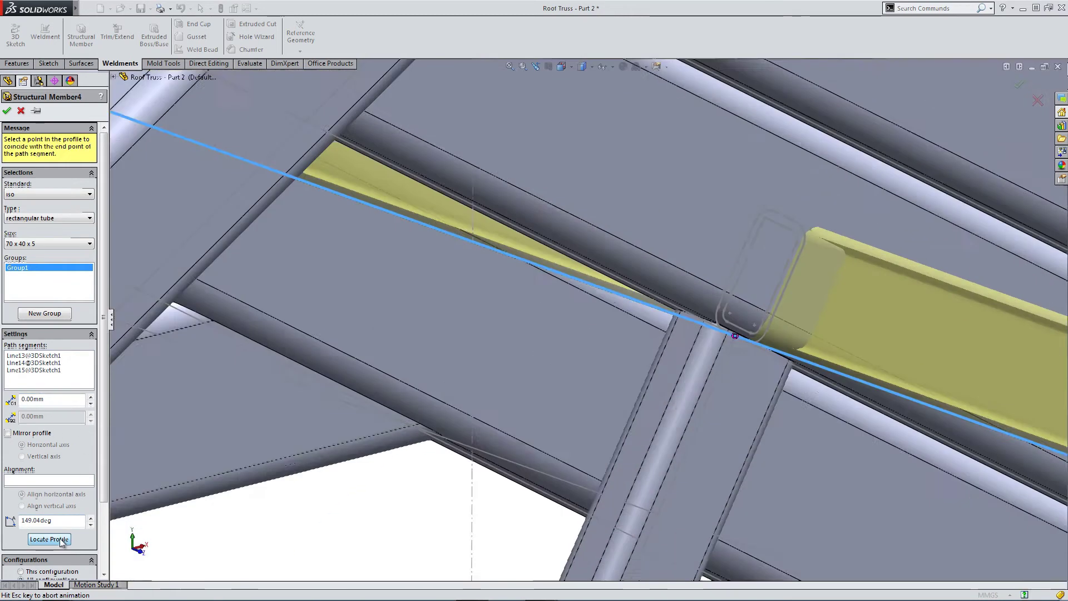
middle_drag(436, 399, 581, 516)
scroll(580, 565, down, 1)
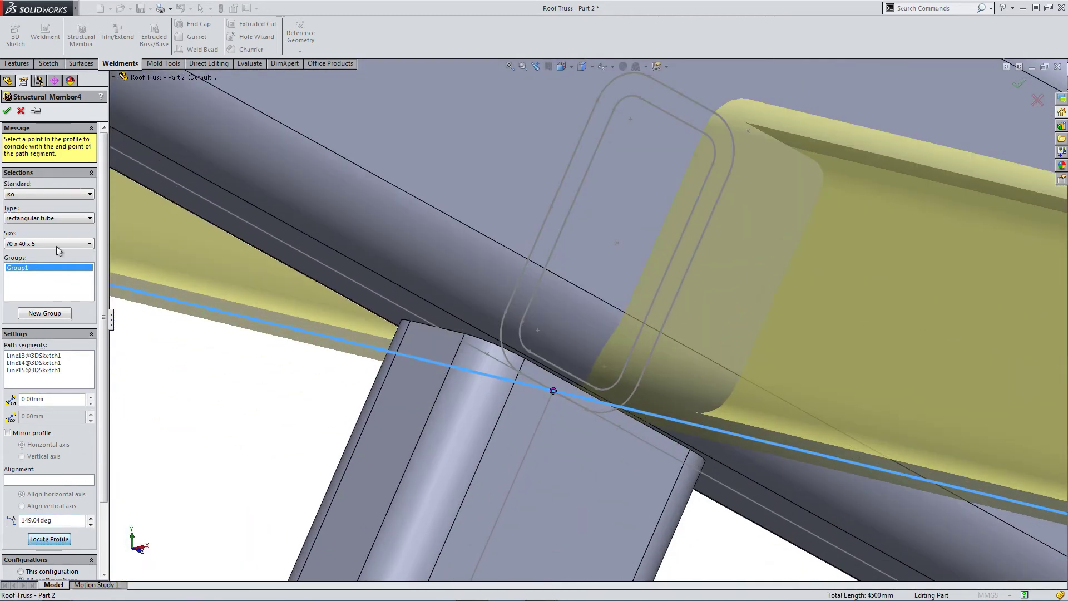
click(7, 112)
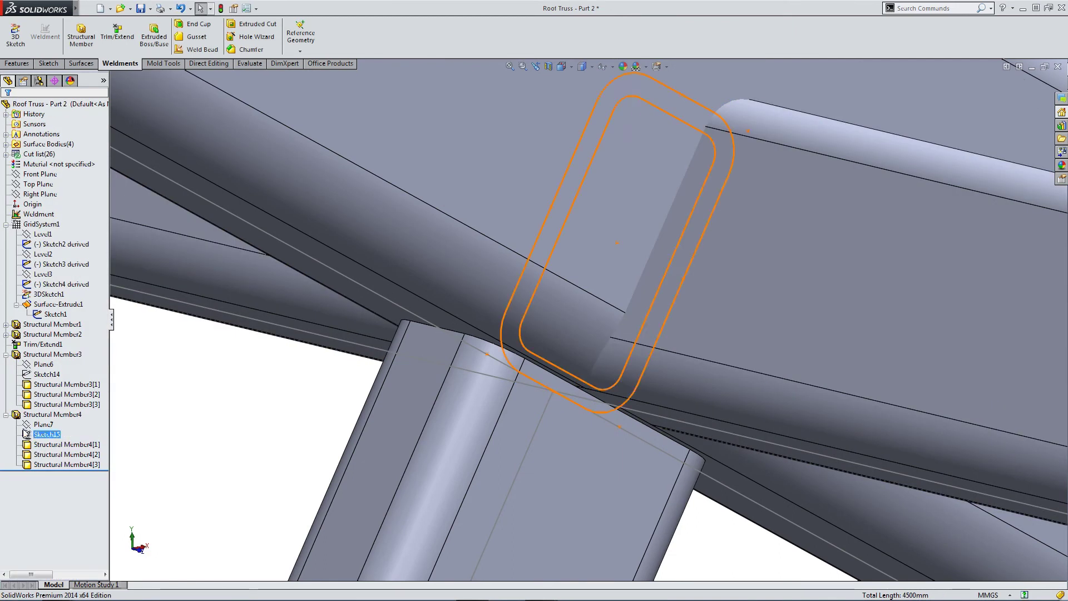
Edit the right-slope tubes' profile sketch, delete the midpoint relation of its lower short side's point and move that point about 20 mm below
click(25, 434)
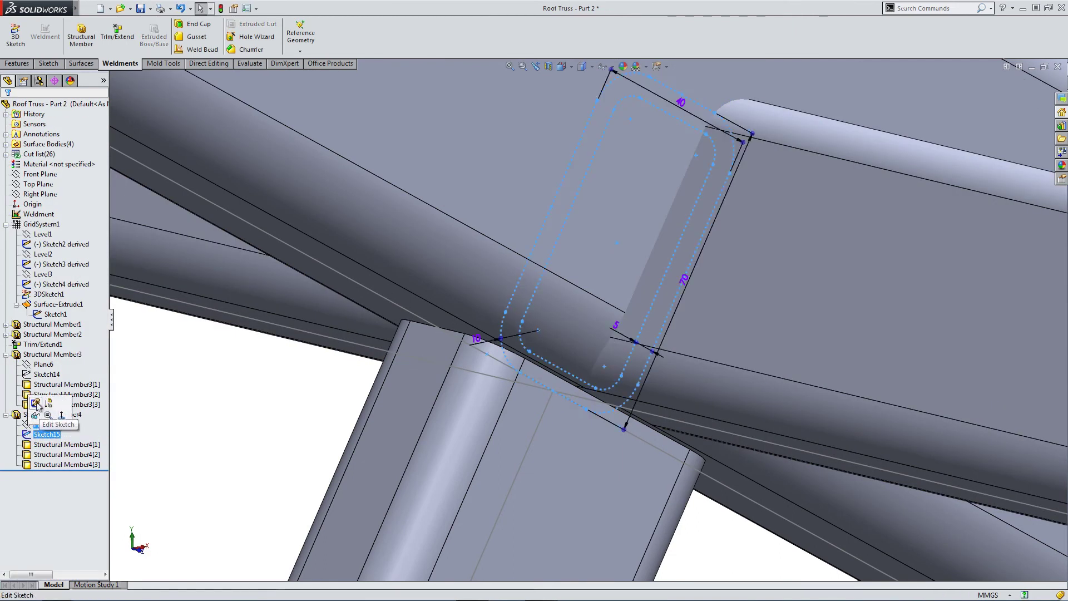
click(36, 404)
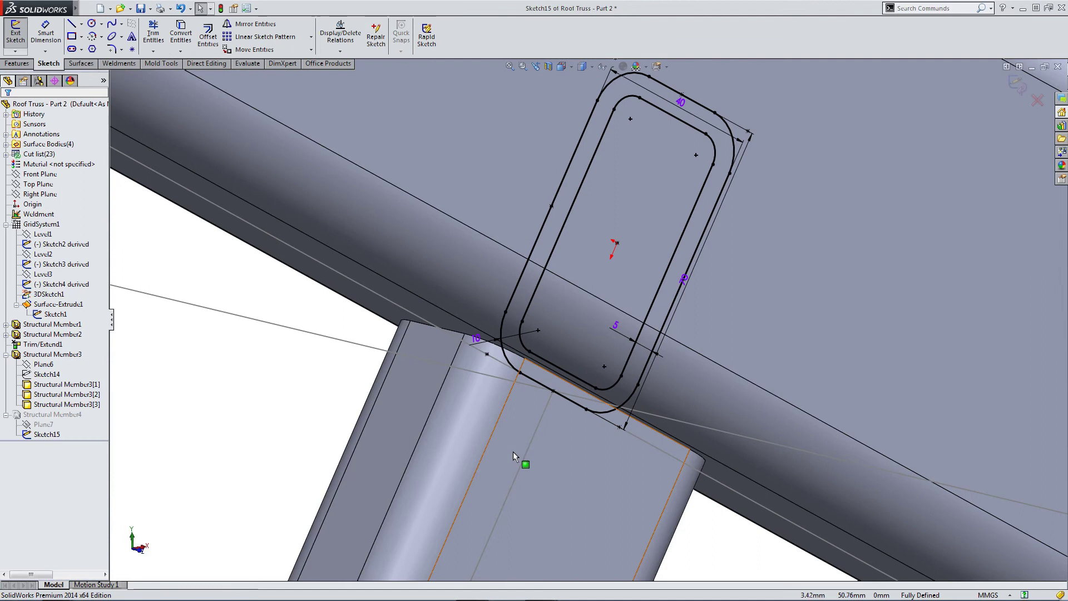
click(553, 392)
click(551, 383)
key(Delete)
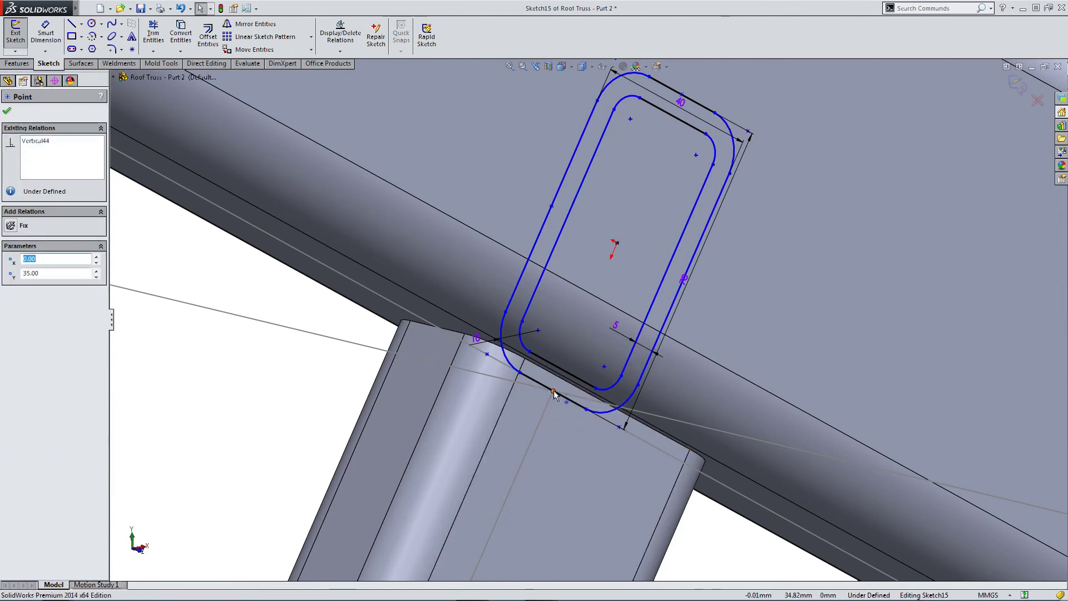
drag(553, 391, 547, 404)
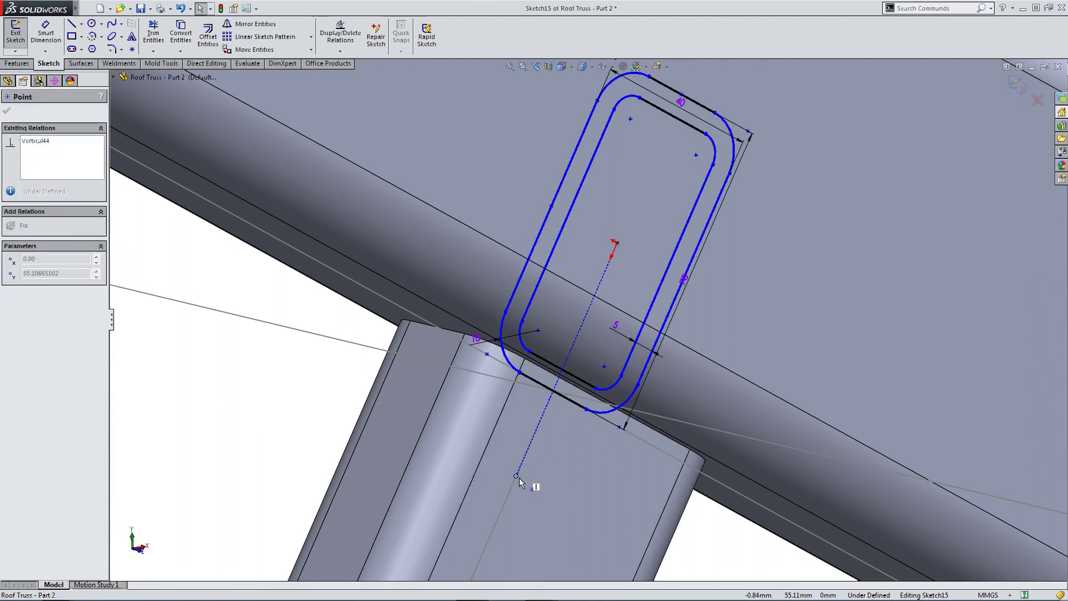
drag(519, 477, 526, 484)
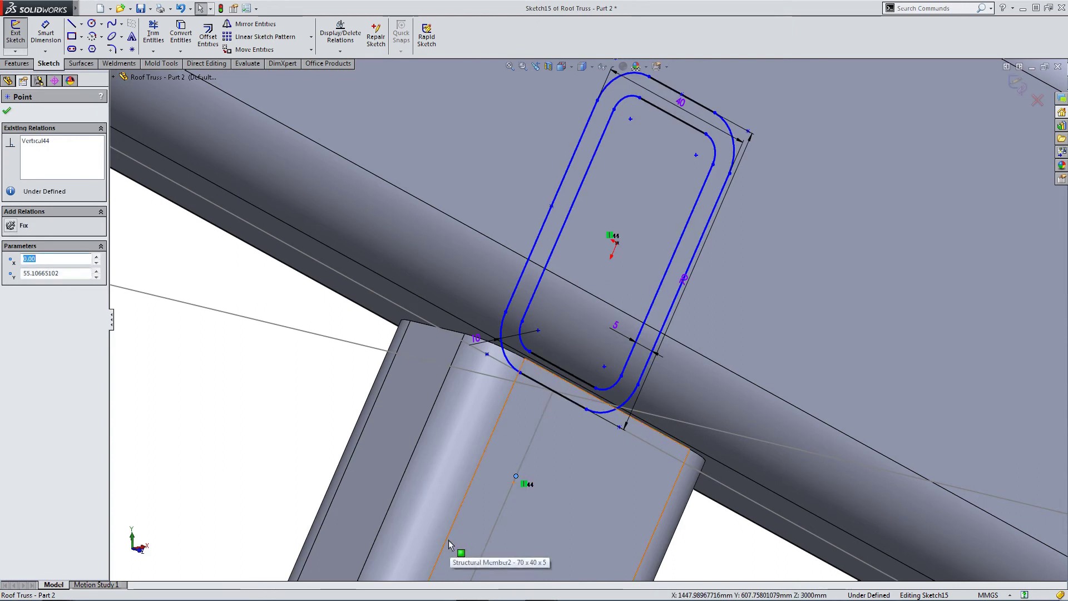
drag(516, 476, 506, 470)
Dimension the freed point 25 mm from the profile's lower short side and finish the sketch
click(45, 33)
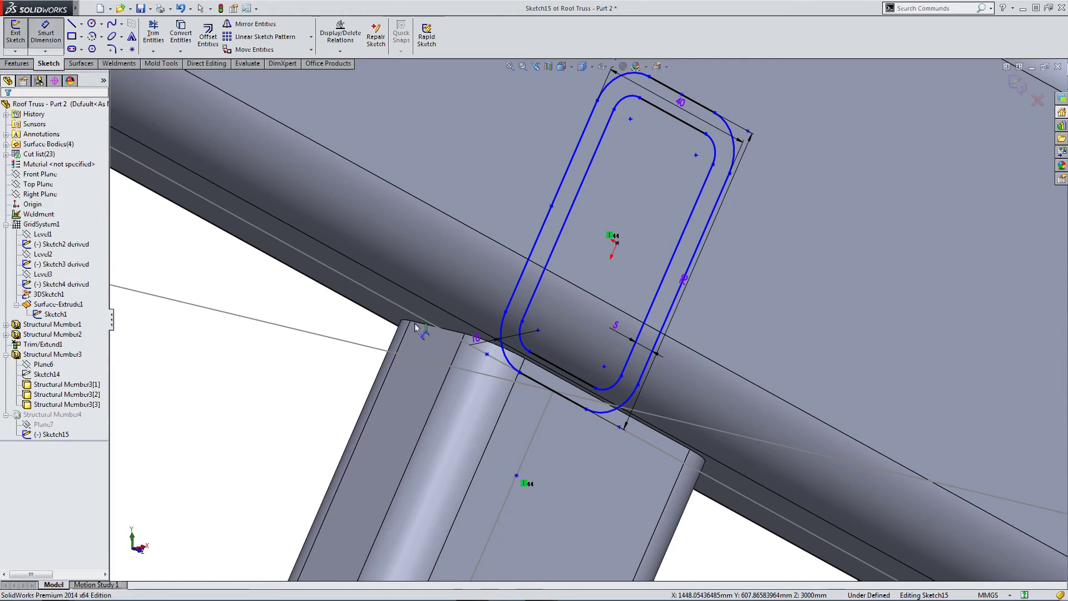
click(532, 383)
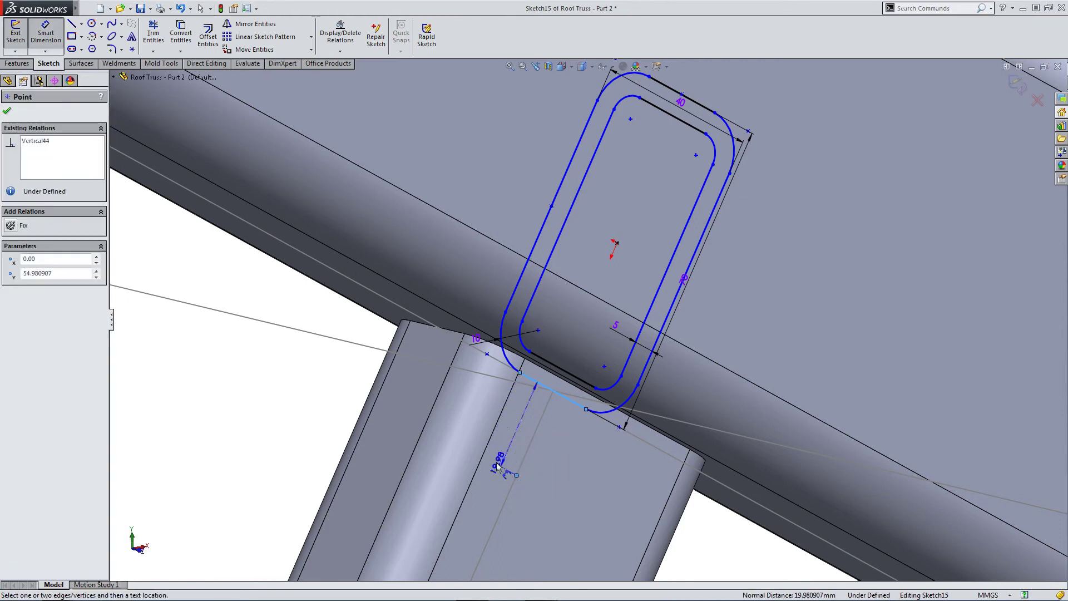
click(418, 383)
text(25)
key(Return)
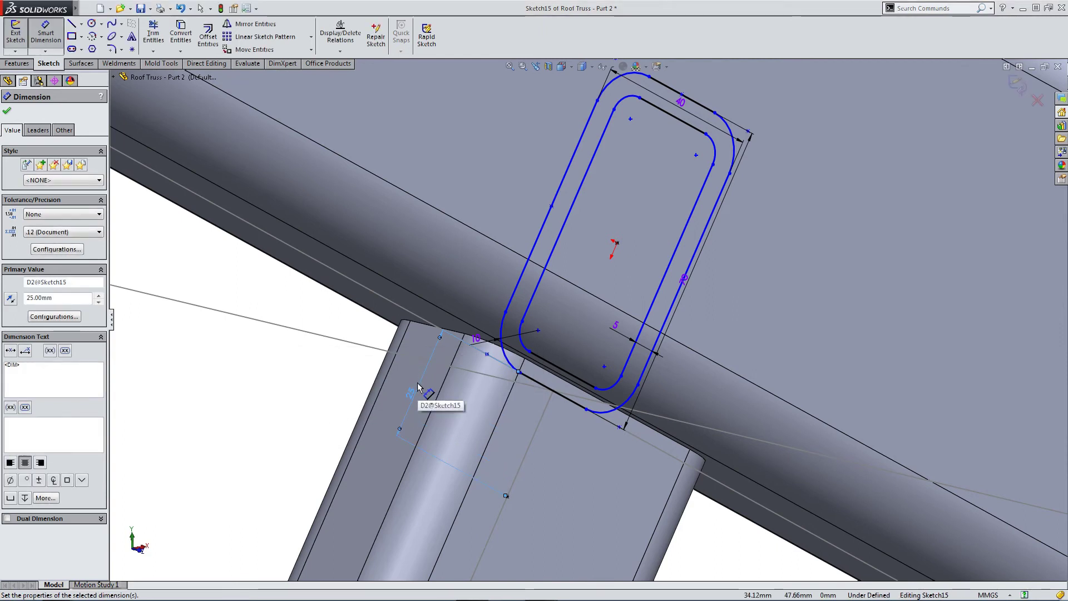
key(Escape)
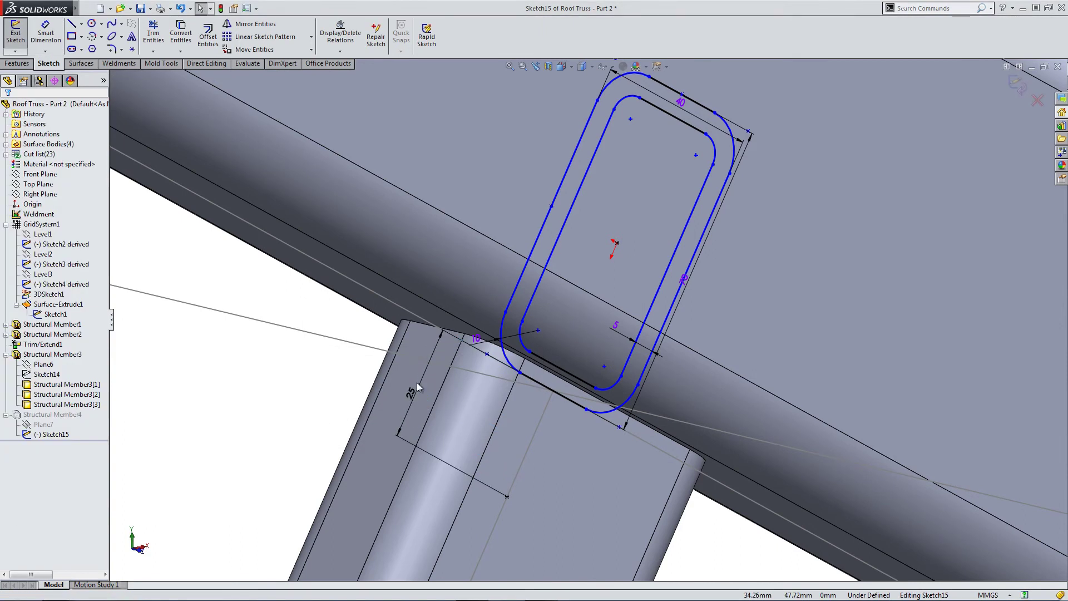
click(1015, 85)
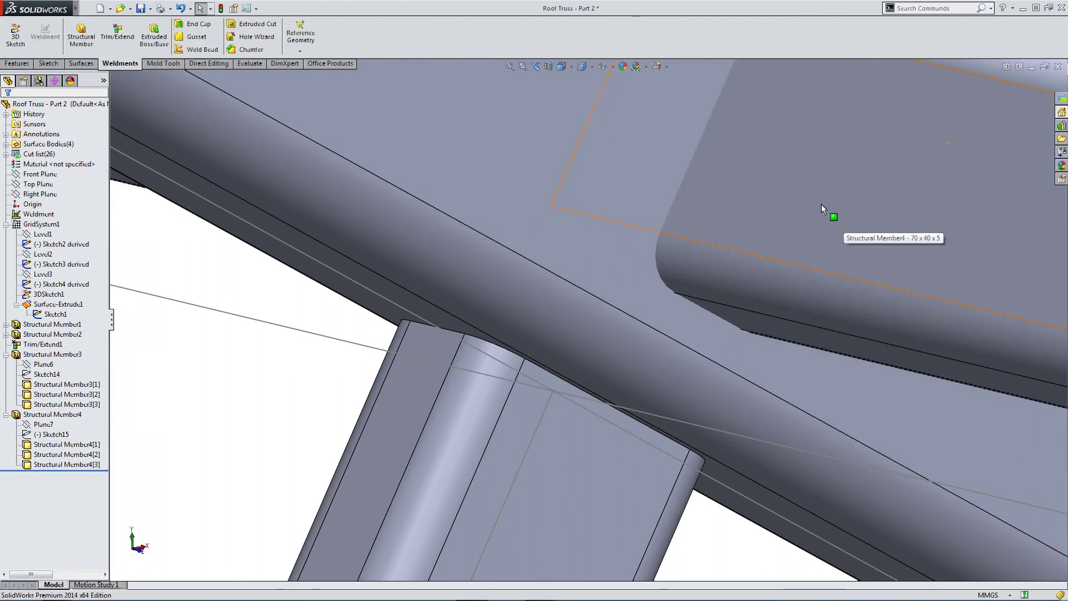
Examine how the shifted right-slope tubes sit against the rafter and their path line
scroll(826, 223, up, 4)
mouse_move(705, 241)
middle_down()
mouse_move(689, 207)
mouse_move(676, 205)
mouse_move(690, 234)
middle_up()
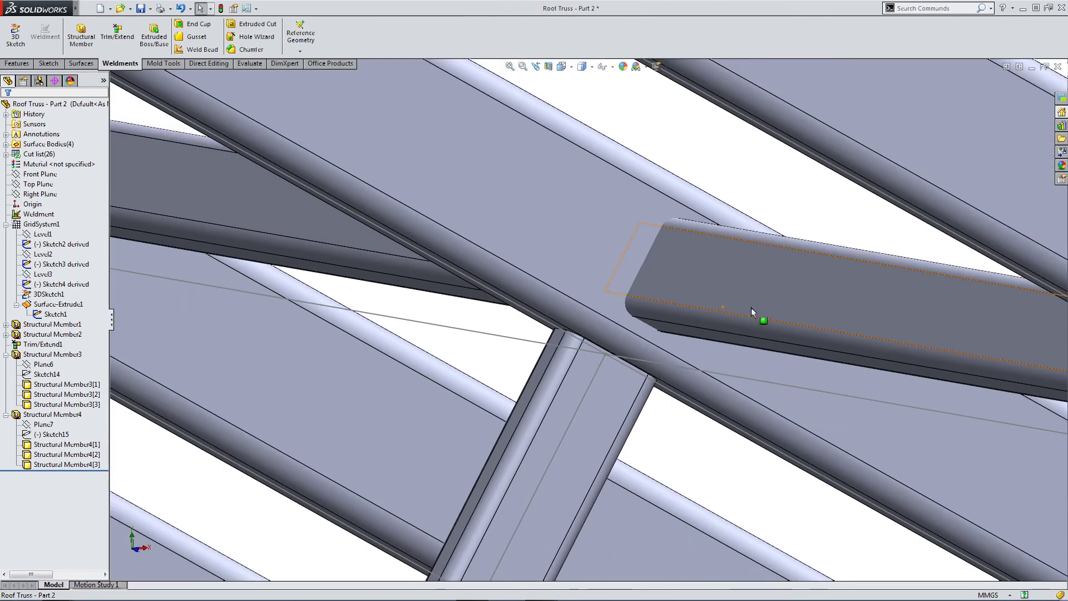
middle_drag(751, 306, 778, 251)
click(625, 333)
scroll(778, 252, up, 3)
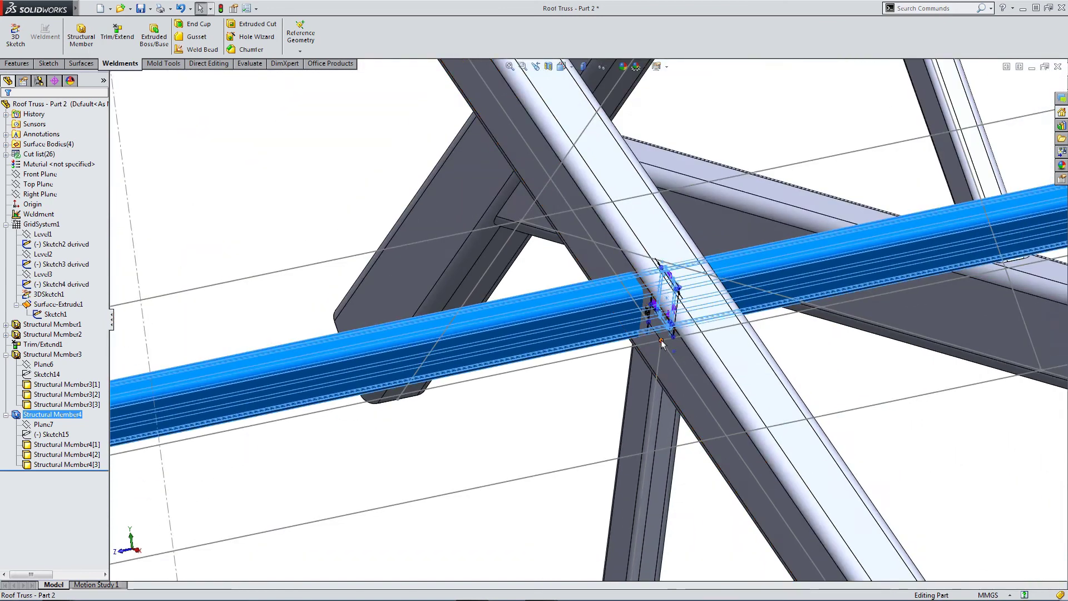
middle_drag(801, 262, 754, 284)
click(715, 206)
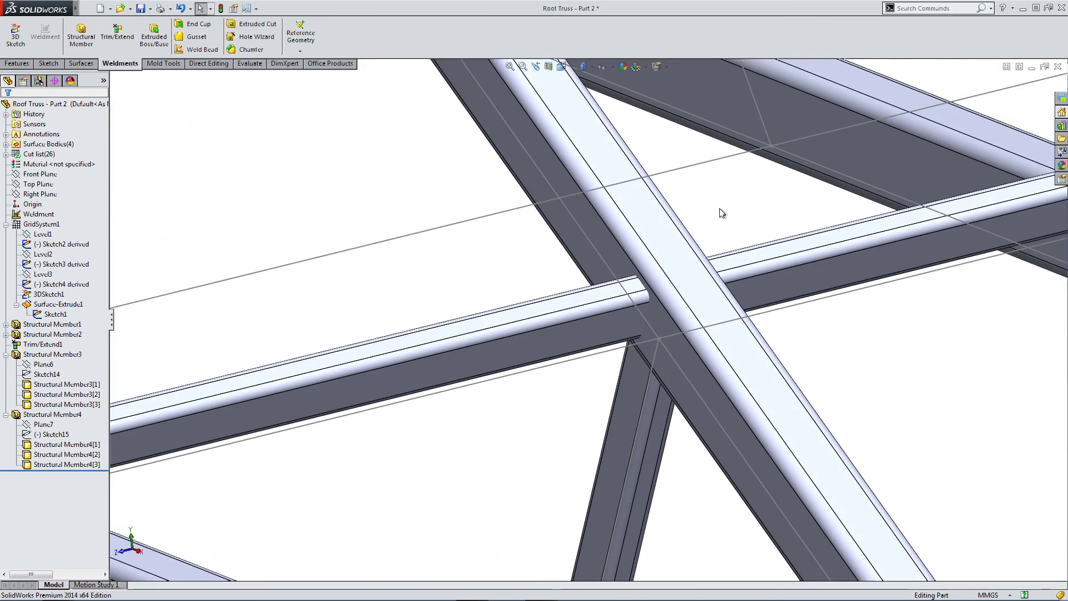
middle_drag(721, 219, 639, 188)
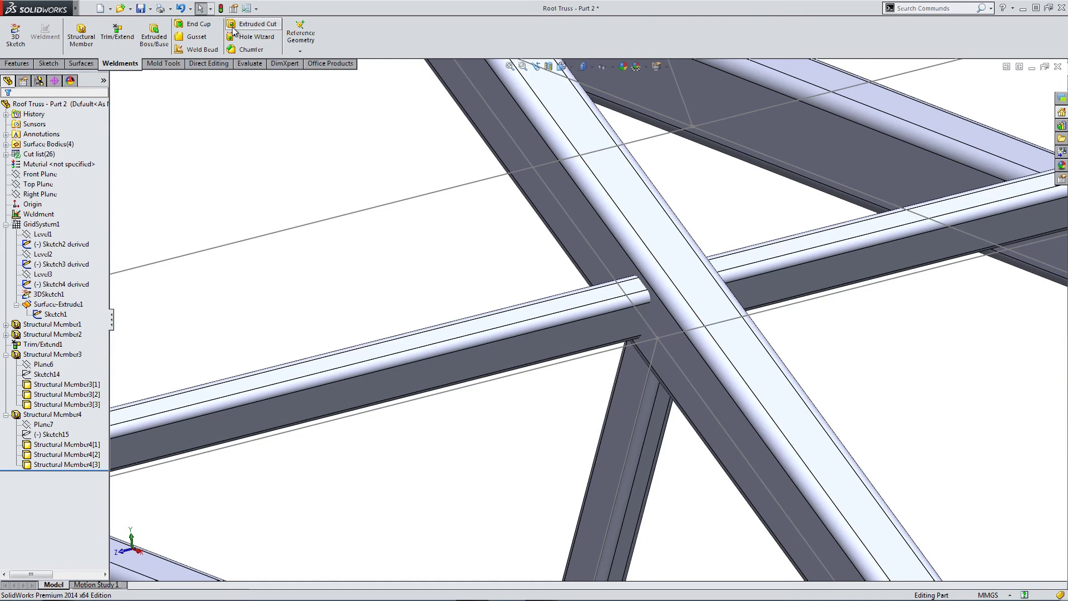
Start a Trim/Extend and choose all six connecting tubes on both roof slopes as the bodies to trim
click(123, 32)
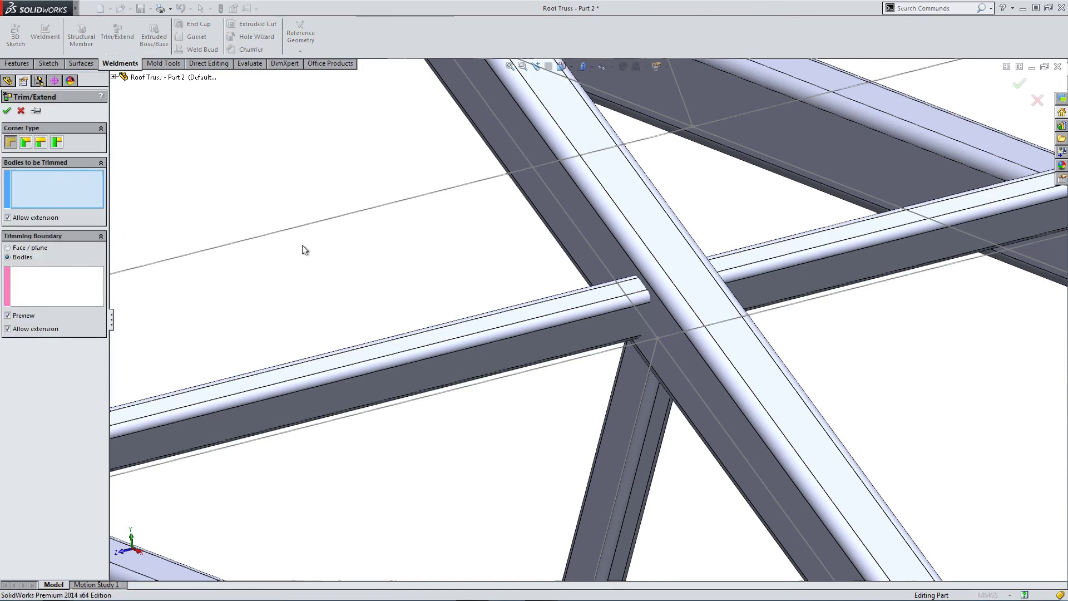
scroll(327, 248, up, 5)
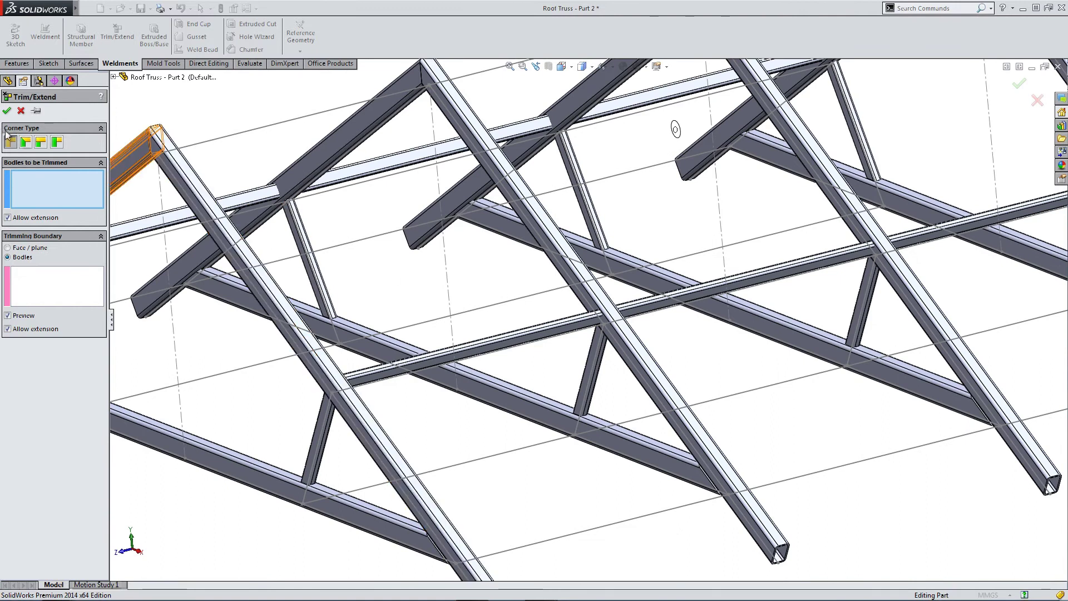
click(516, 336)
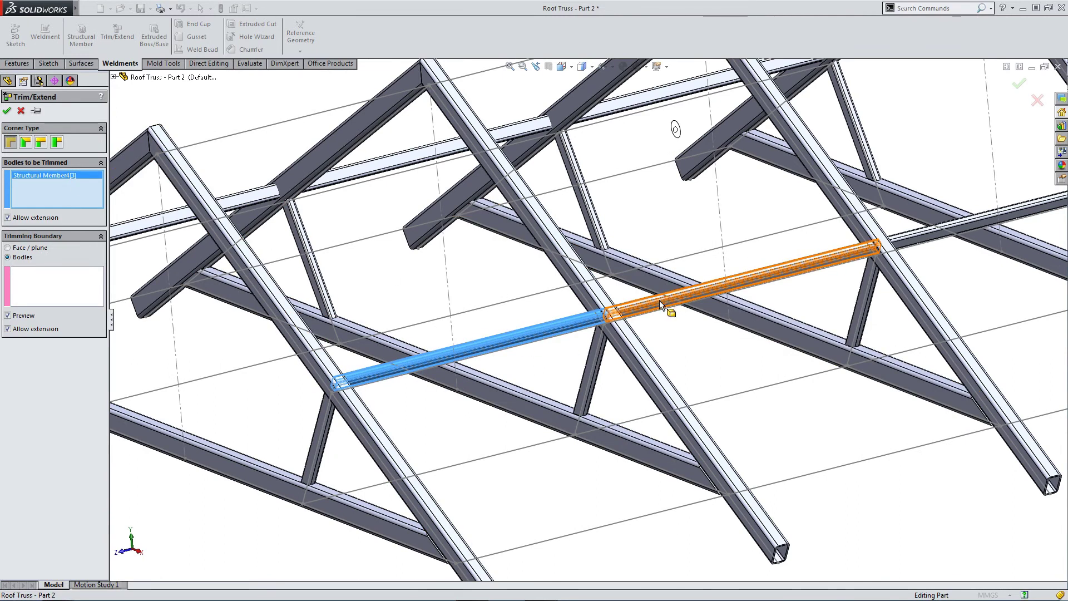
click(659, 299)
click(915, 235)
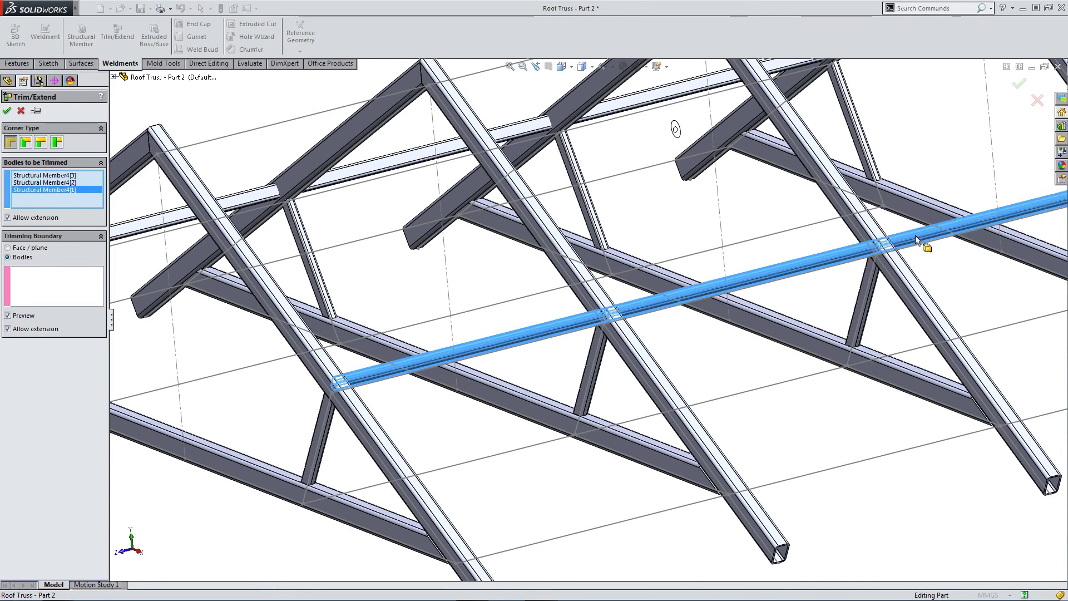
click(225, 205)
click(473, 142)
click(621, 106)
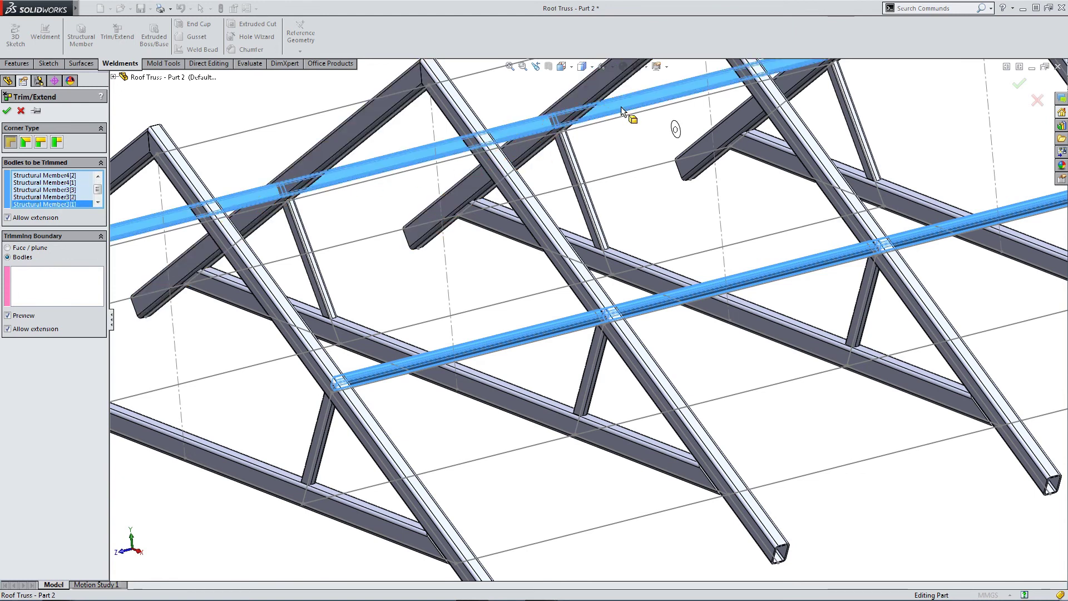
Set the sloping rafters of all four trusses as the trimming boundary bodies
click(54, 275)
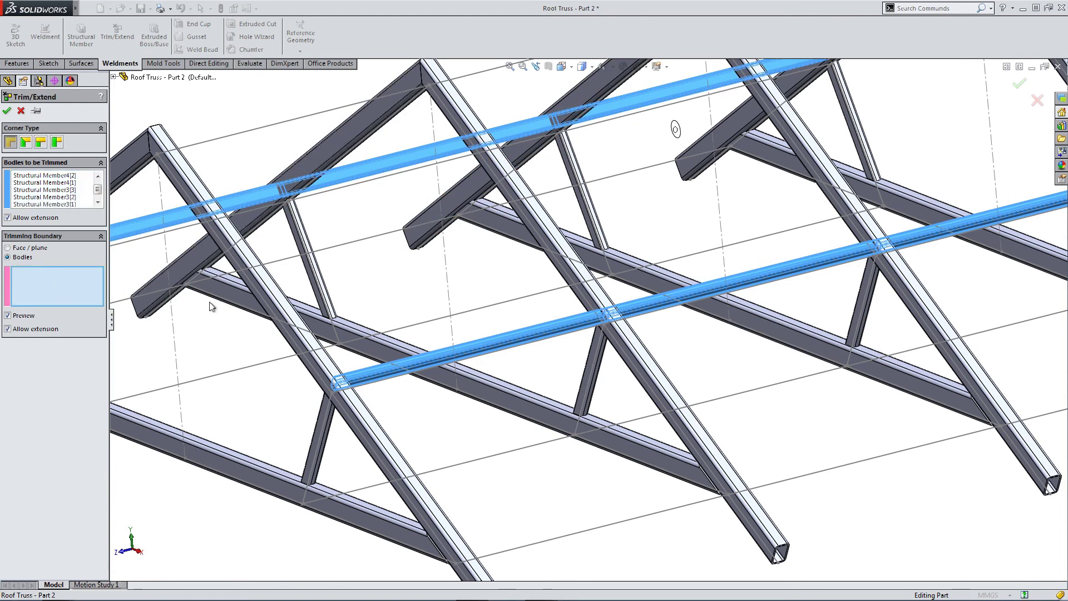
scroll(226, 310, up, 3)
click(320, 242)
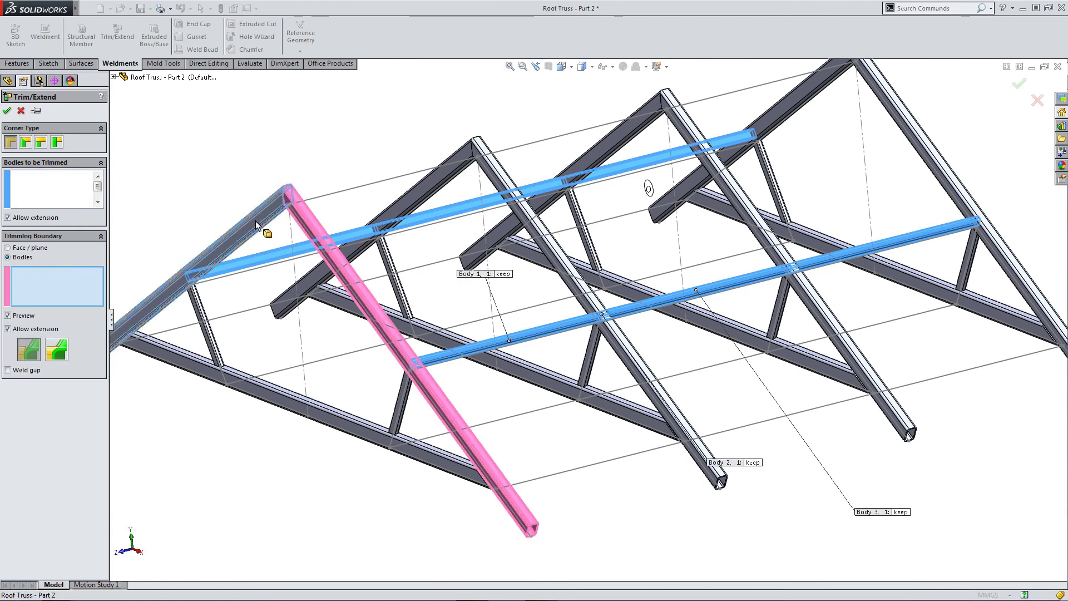
click(267, 210)
click(447, 184)
click(516, 195)
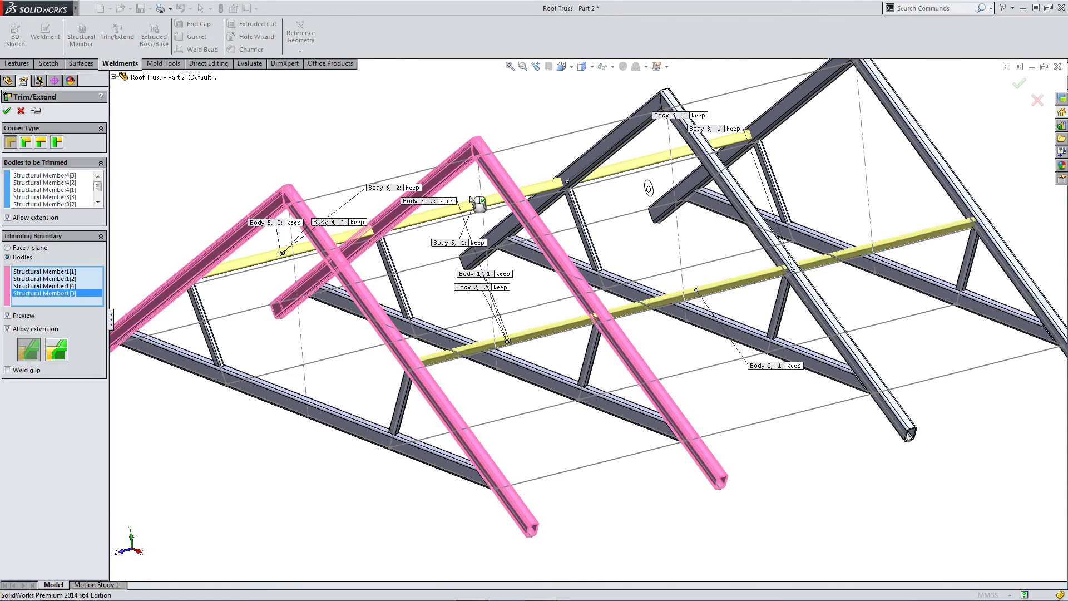
click(623, 145)
click(715, 161)
click(799, 100)
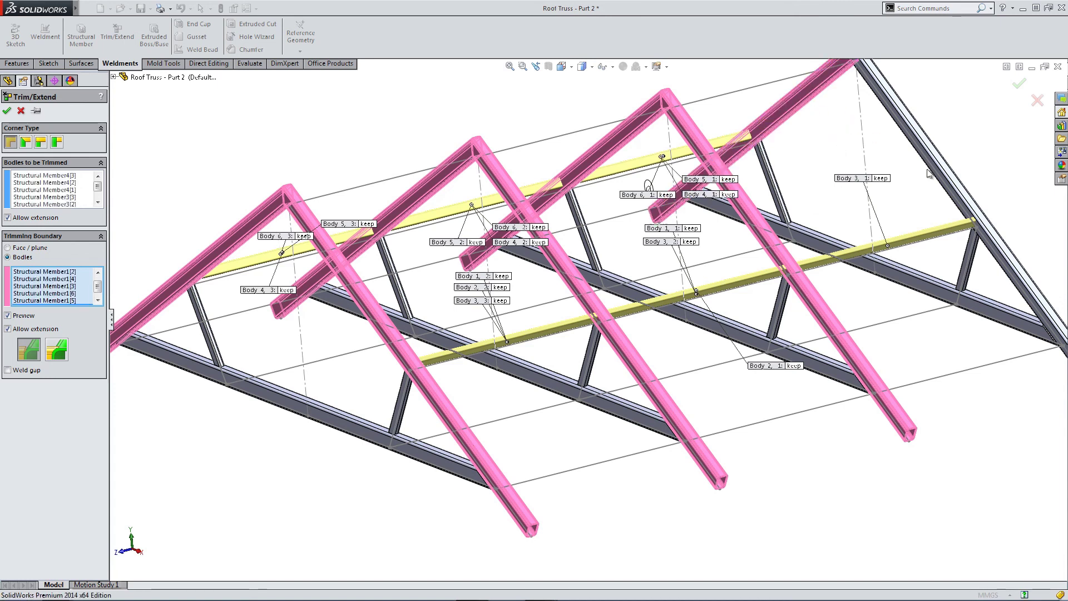
click(944, 178)
Disable extension for the bodies being trimmed and apply the trim of the connecting tubes
scroll(576, 281, up, 3)
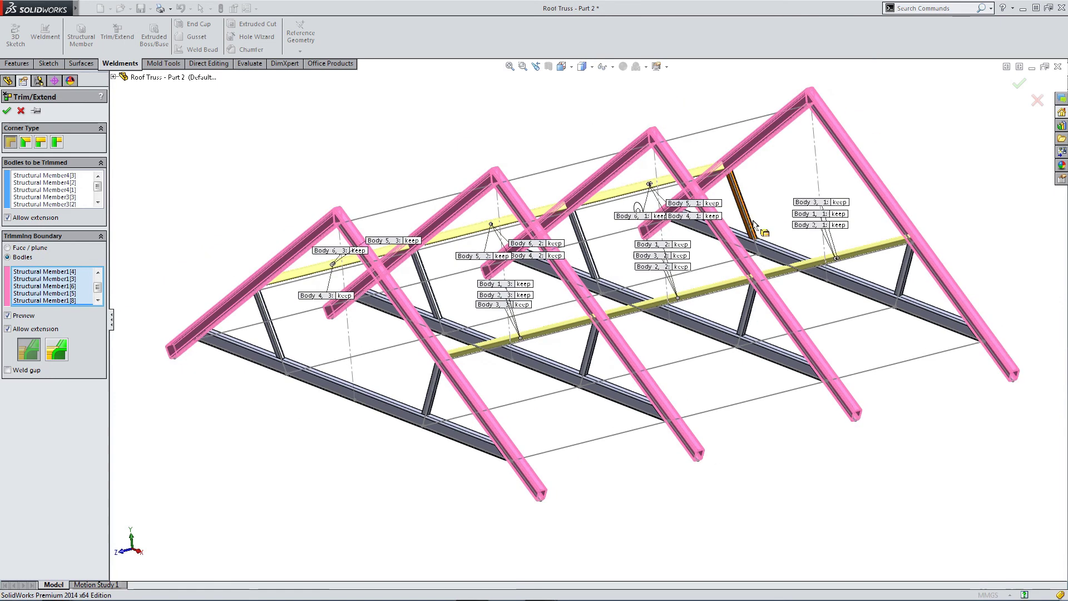
scroll(473, 351, down, 5)
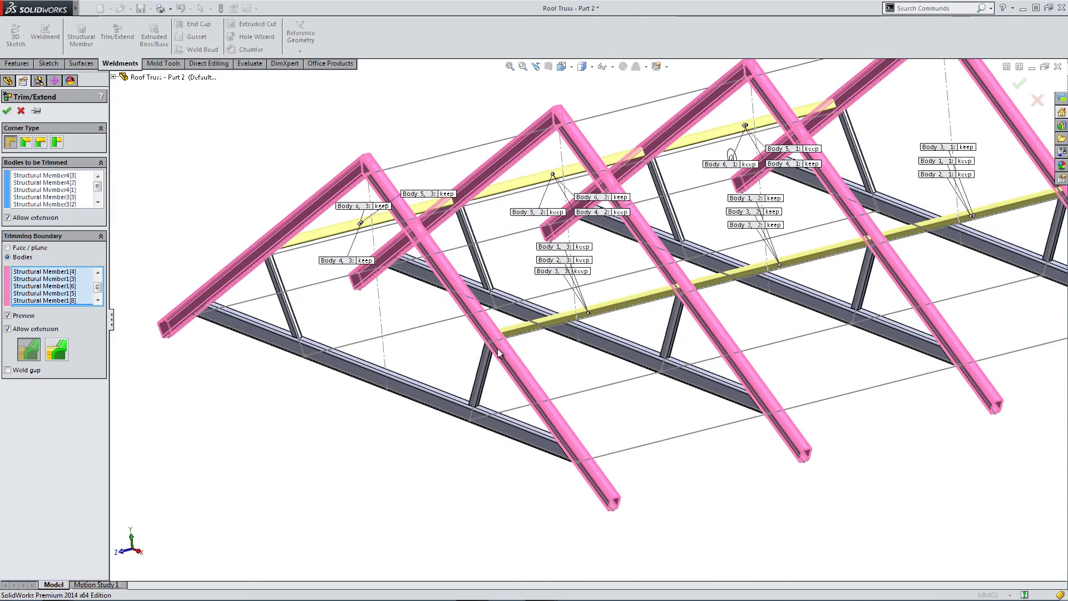
scroll(558, 267, down, 2)
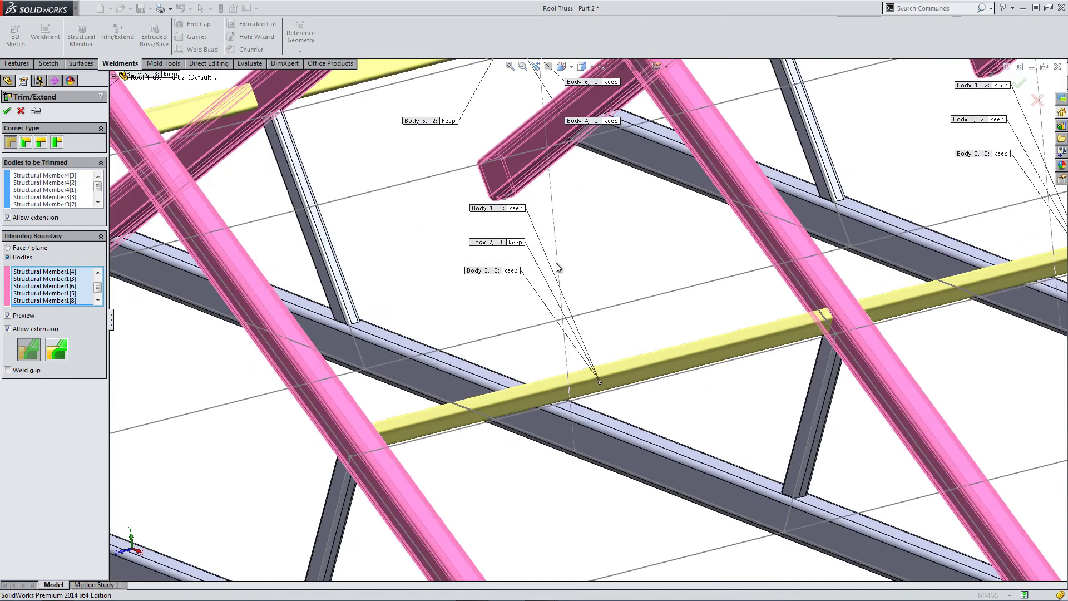
middle_drag(596, 305, 623, 276)
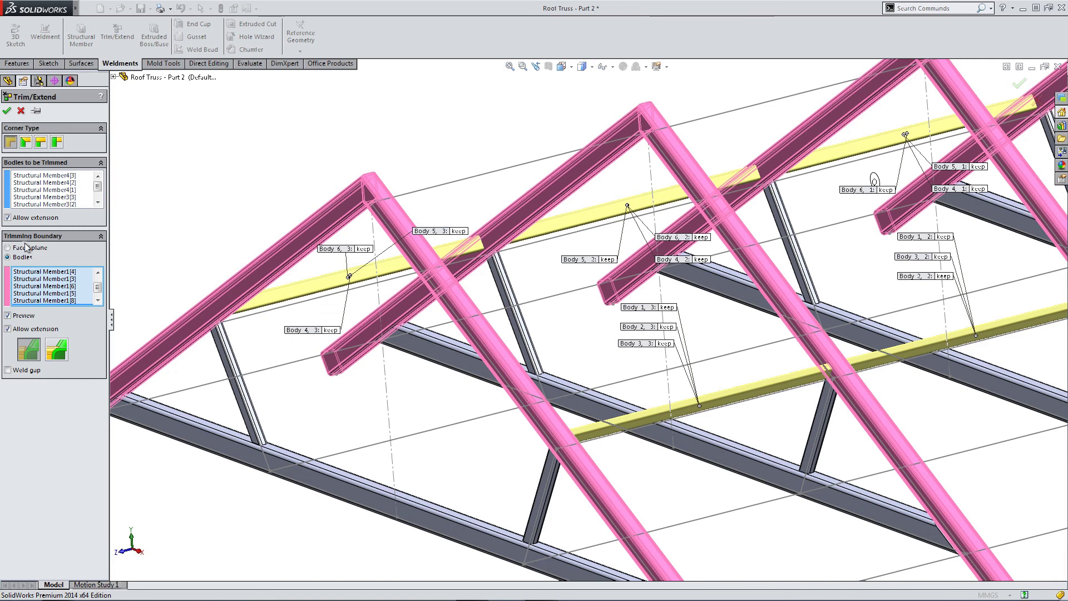
click(8, 218)
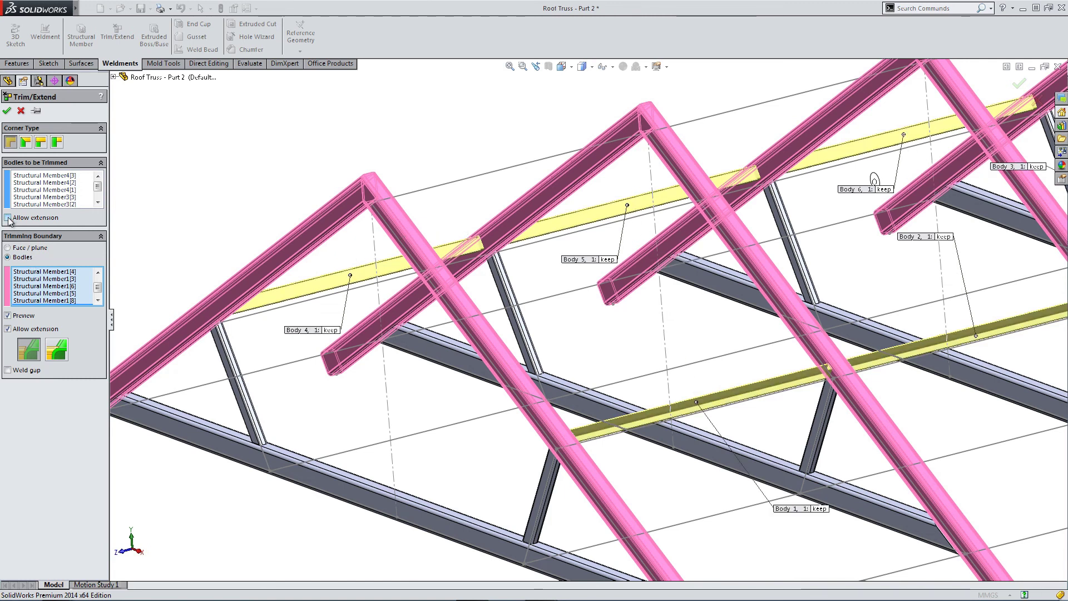
middle_drag(504, 356, 717, 348)
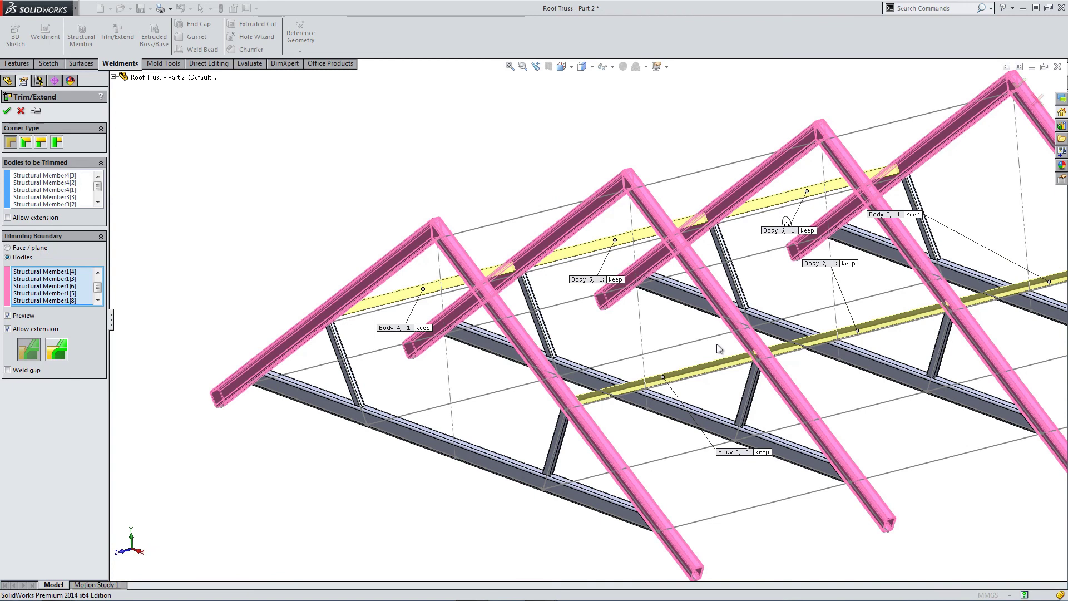
click(7, 111)
Inspect the trimmed ends of the connecting tubes where they meet the rafters on the right slope
scroll(589, 383, down, 8)
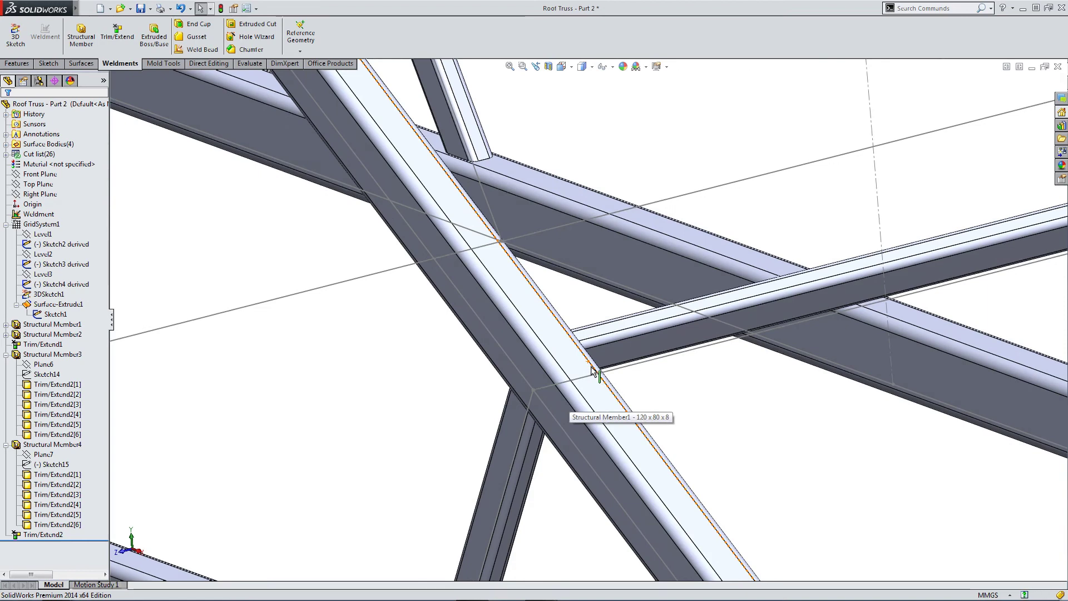
middle_drag(592, 371, 624, 360)
click(29, 448)
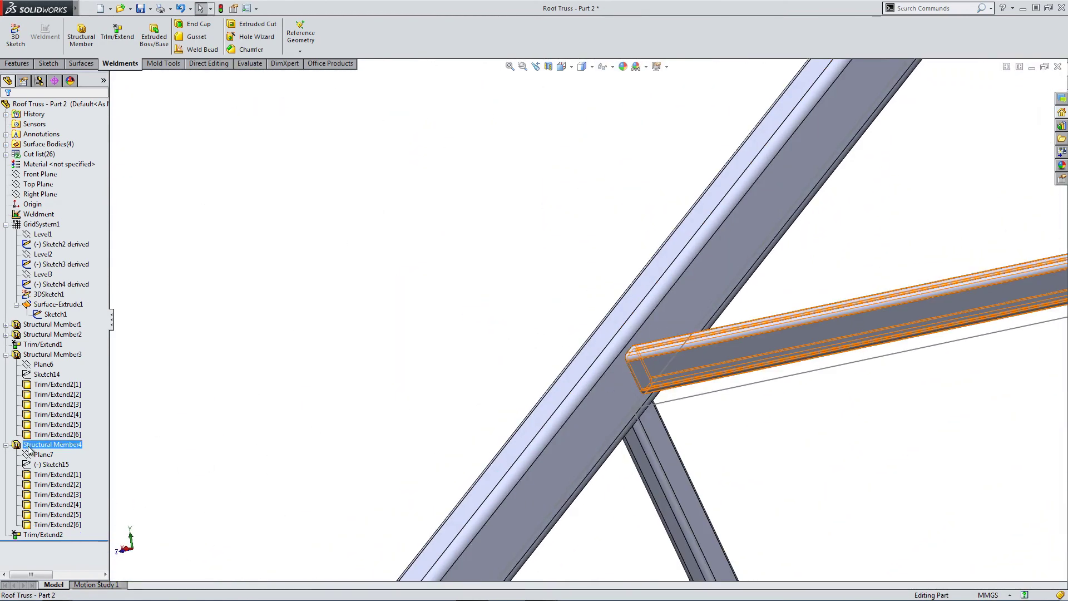
middle_drag(706, 362, 777, 334)
scroll(777, 334, down, 8)
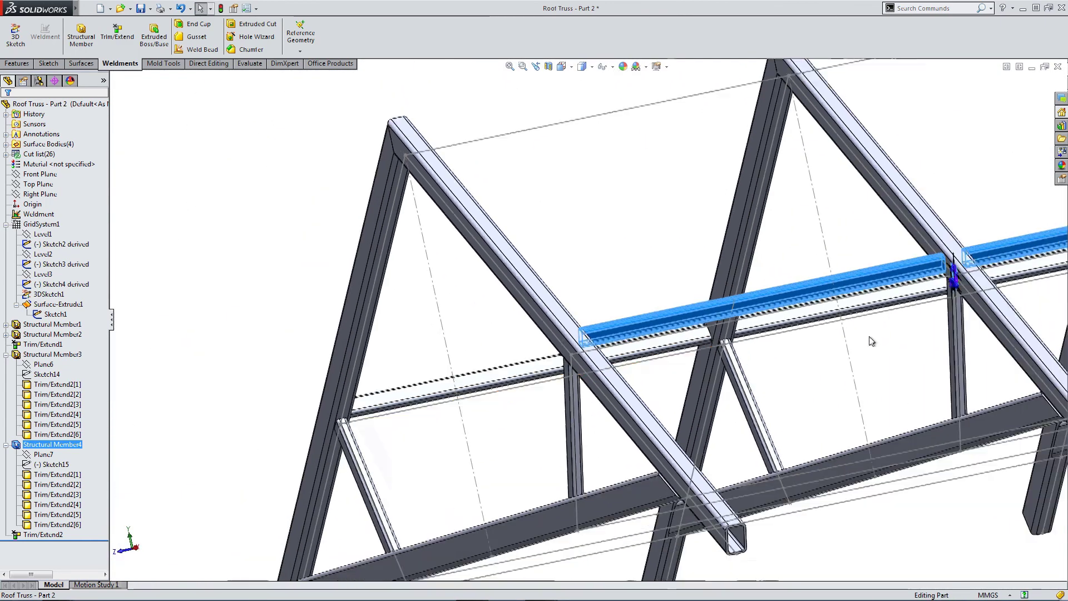
scroll(923, 265, up, 10)
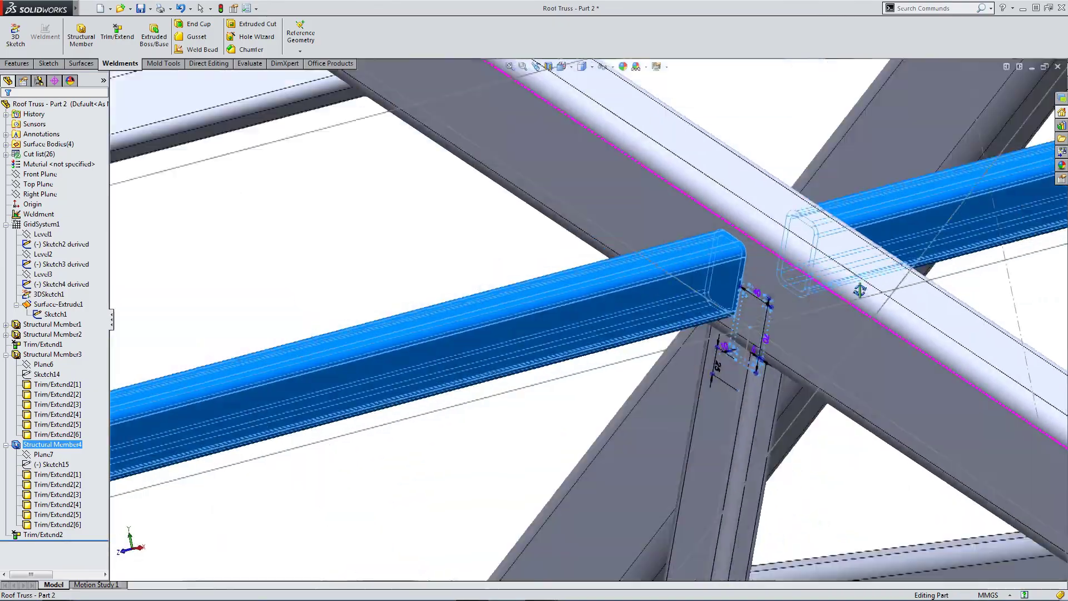
middle_drag(860, 290, 887, 276)
scroll(872, 294, down, 5)
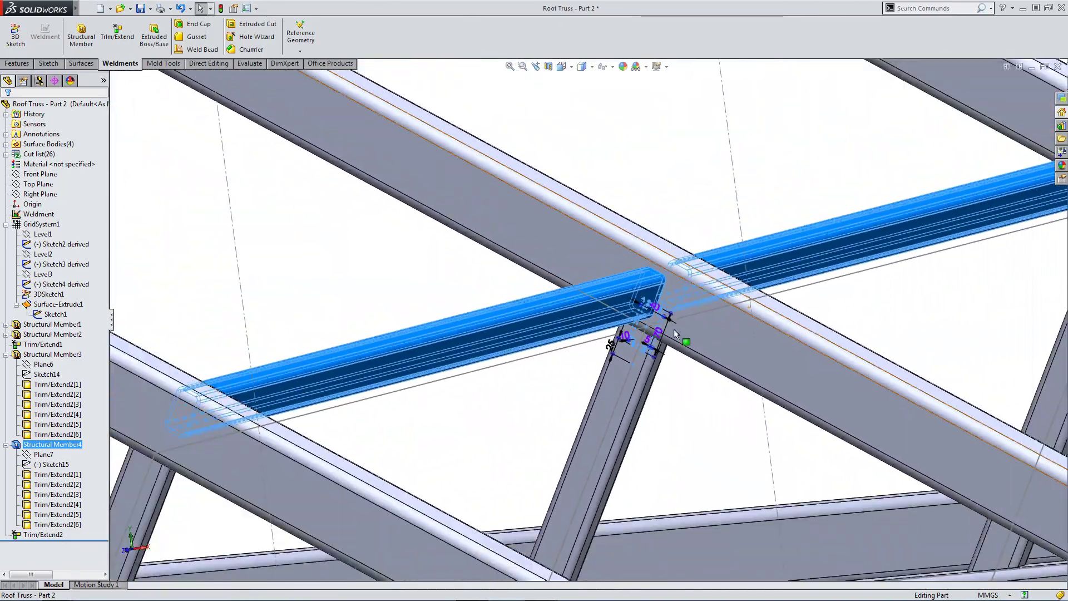
scroll(435, 361, down, 5)
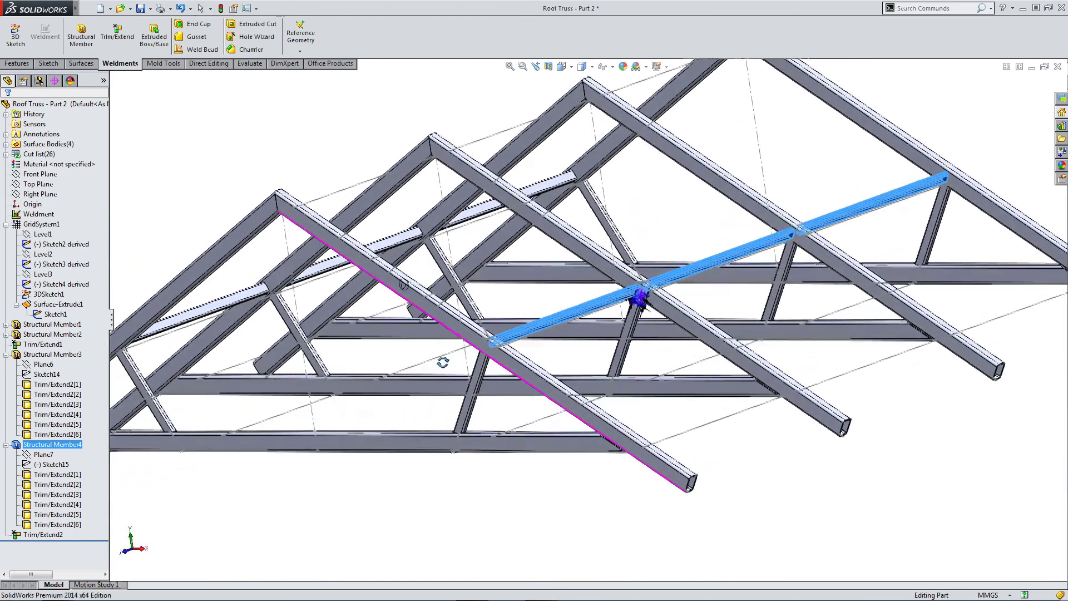